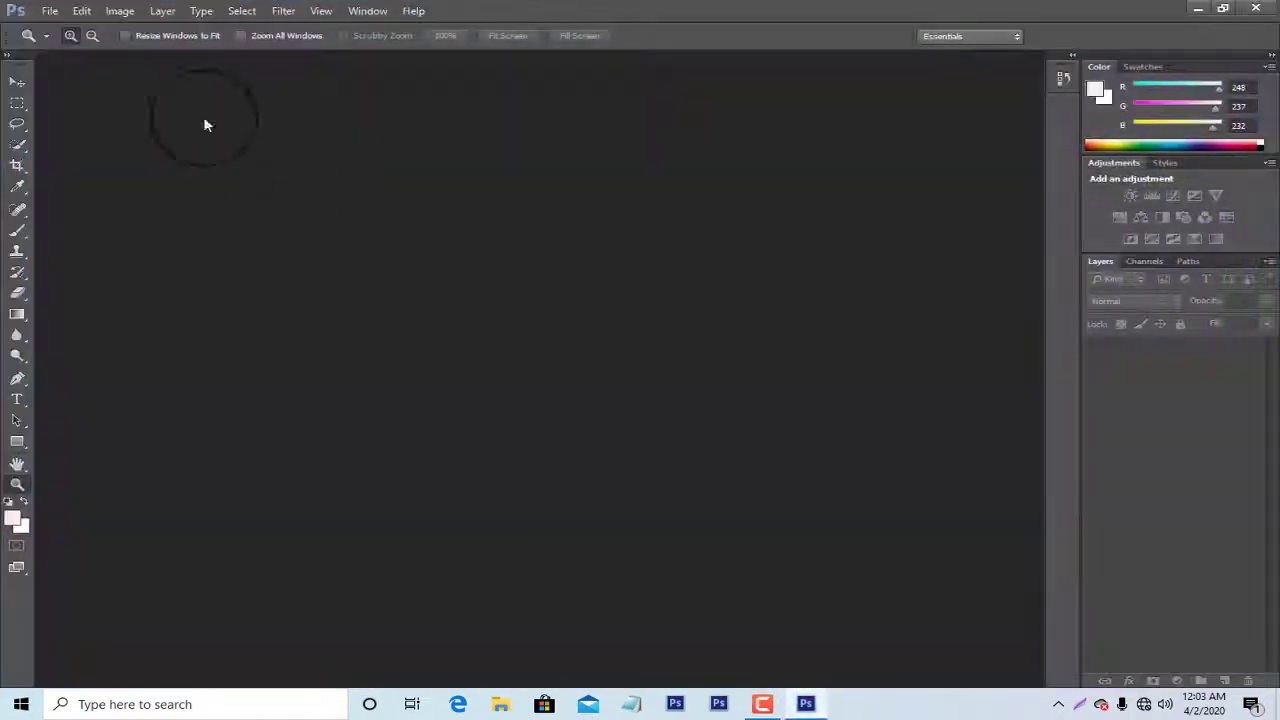
Open the portrait of the woman at the metal railing in Camera Raw
left_click(50, 14)
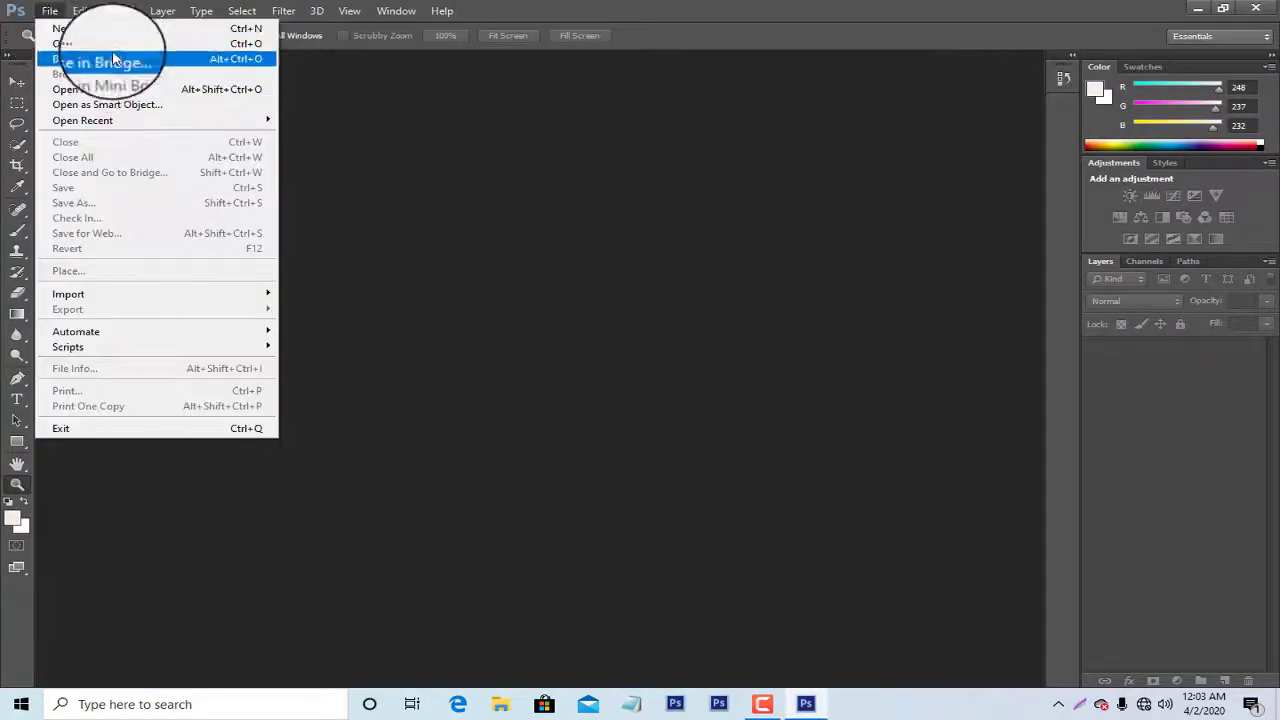
left_click(40, 50)
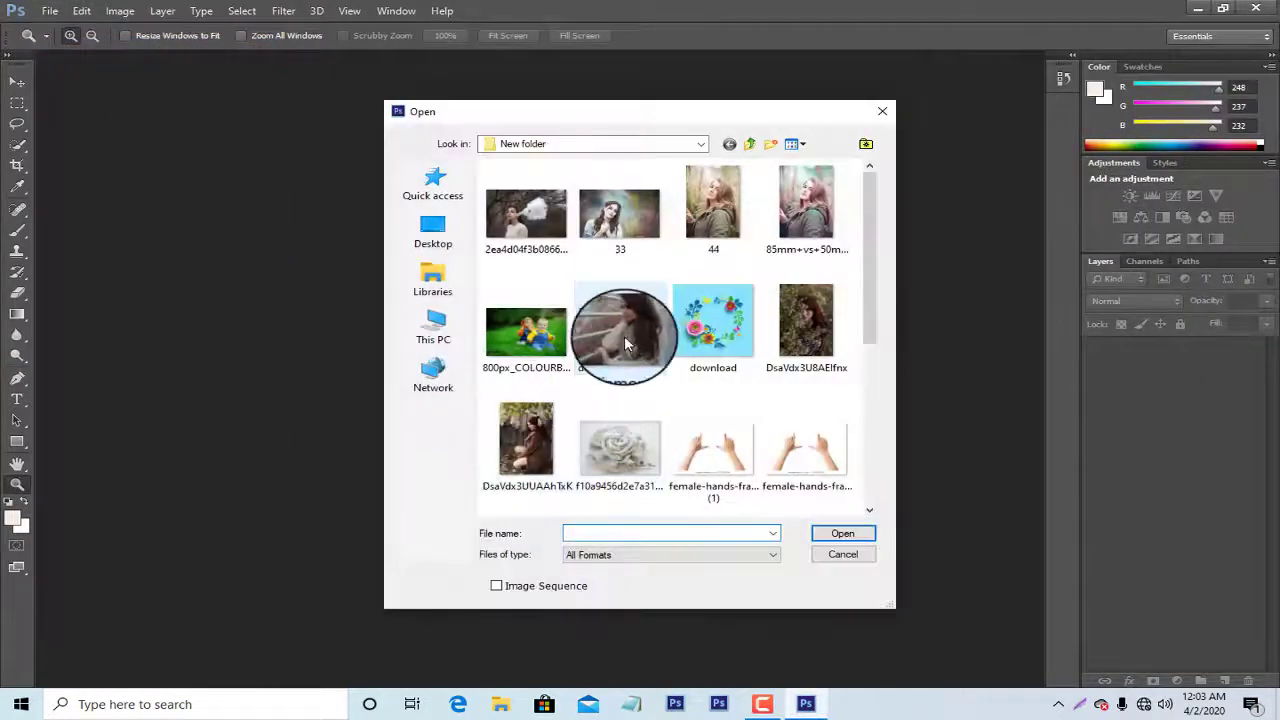
double_click(613, 337)
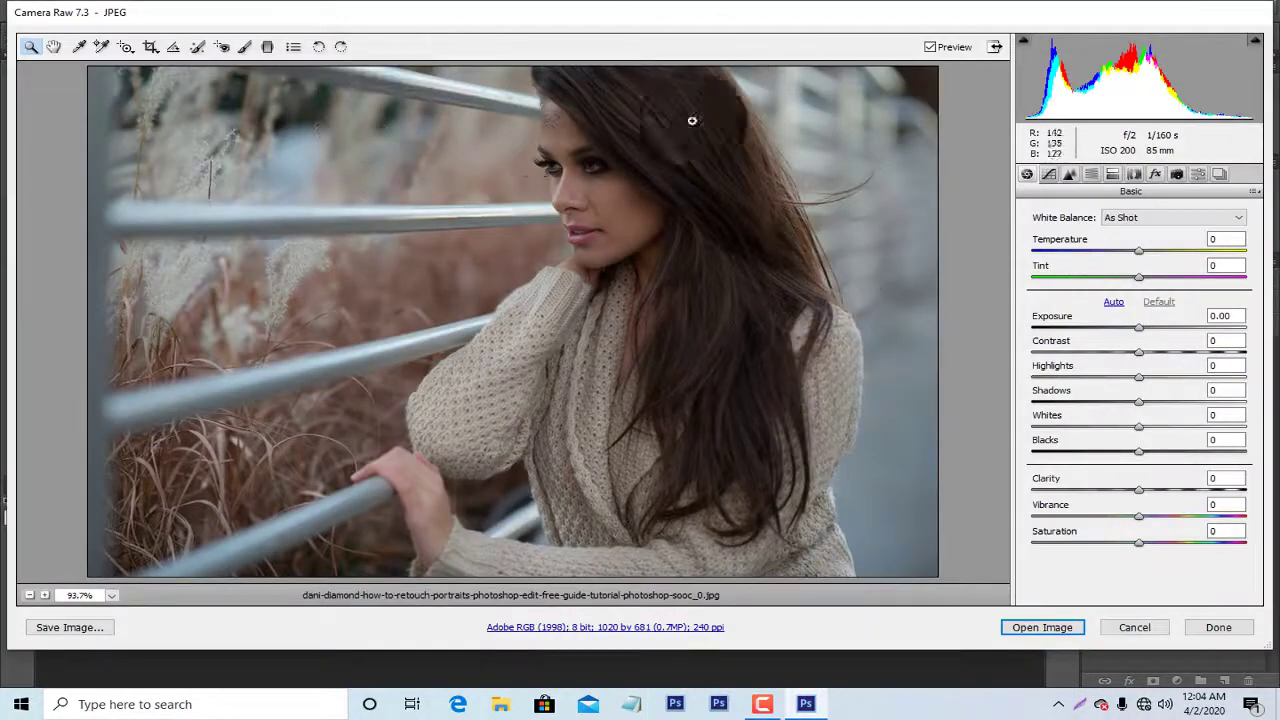
In HSL/Grayscale, set Yellows hue +2, Oranges luminance +100, and Oranges hue +3
left_click(1092, 175)
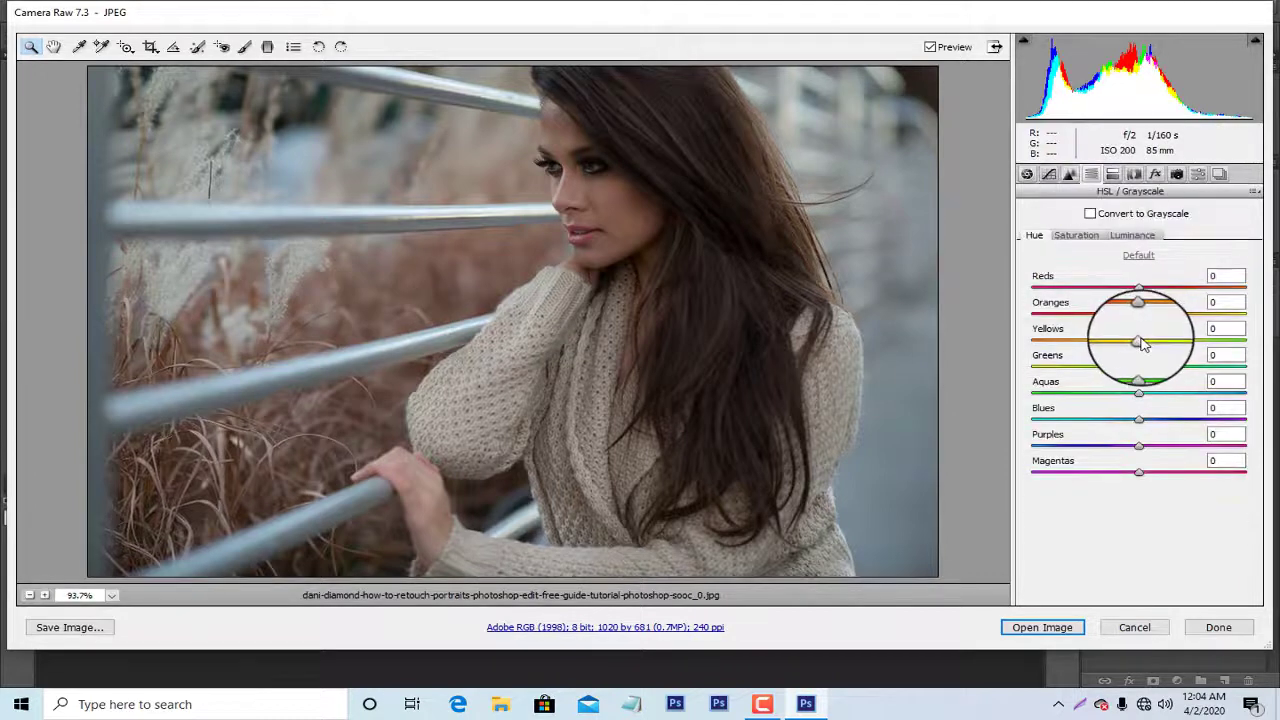
mouse_move(1139, 342)
left_mouse_down()
mouse_move(1081, 342)
mouse_move(1037, 316)
mouse_move(1150, 325)
left_mouse_up()
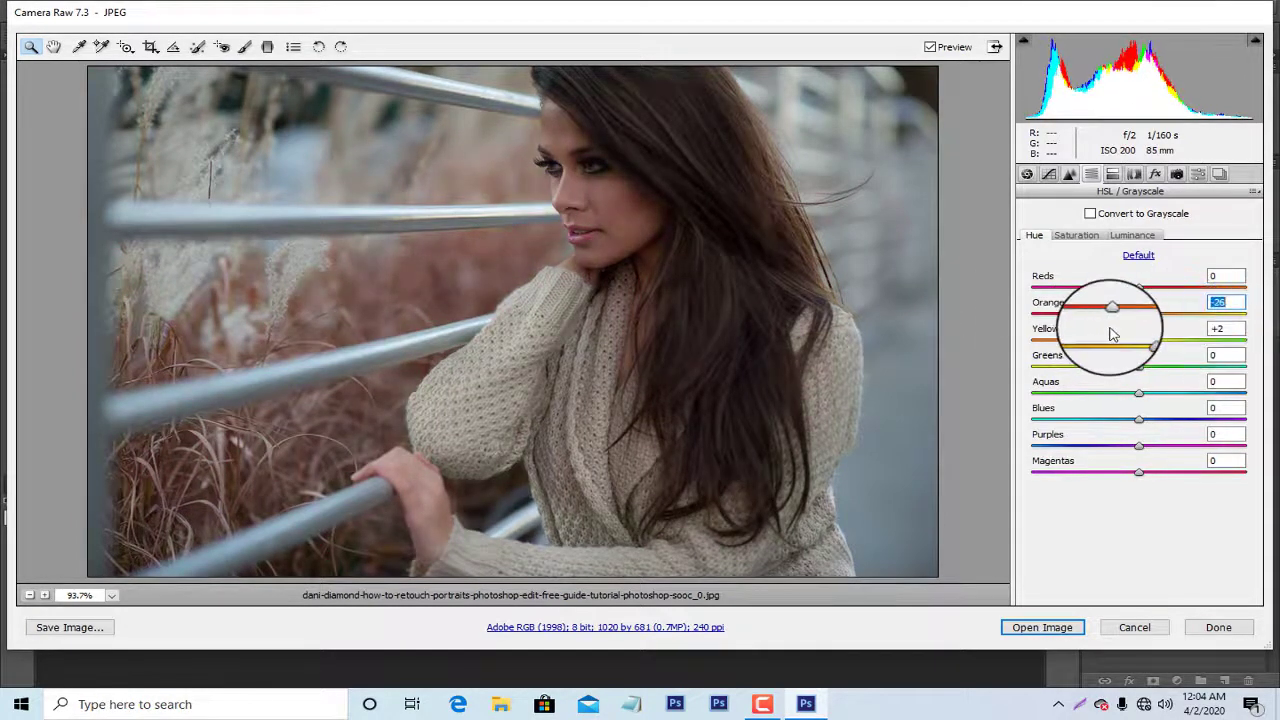
left_click(1132, 235)
left_click_drag(1140, 316, 1248, 314)
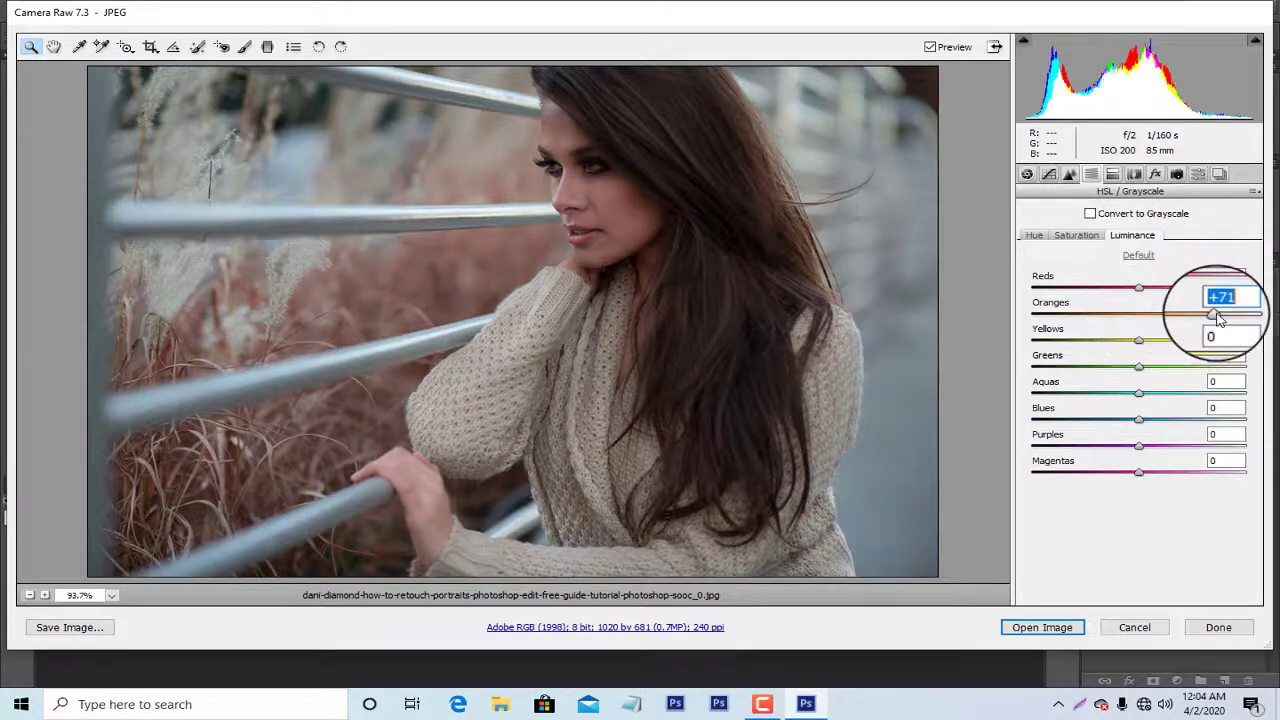
left_click(1034, 235)
mouse_move(1168, 314)
left_mouse_down()
mouse_move(1105, 304)
mouse_move(1030, 318)
mouse_move(1177, 310)
mouse_move(1080, 308)
mouse_move(1148, 340)
left_mouse_up()
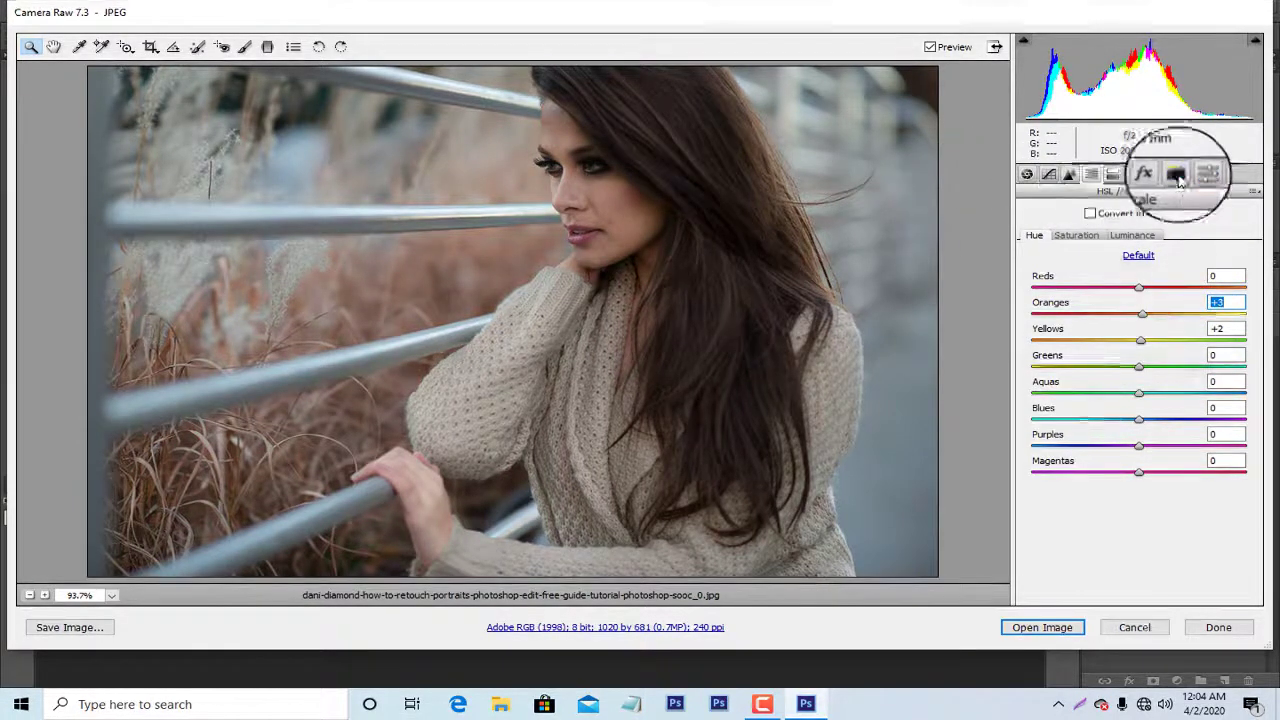
Apply the Moody Cinematic preset and review its Basic (Highlights -82, Clarity +44) and HSL settings
left_click(1208, 177)
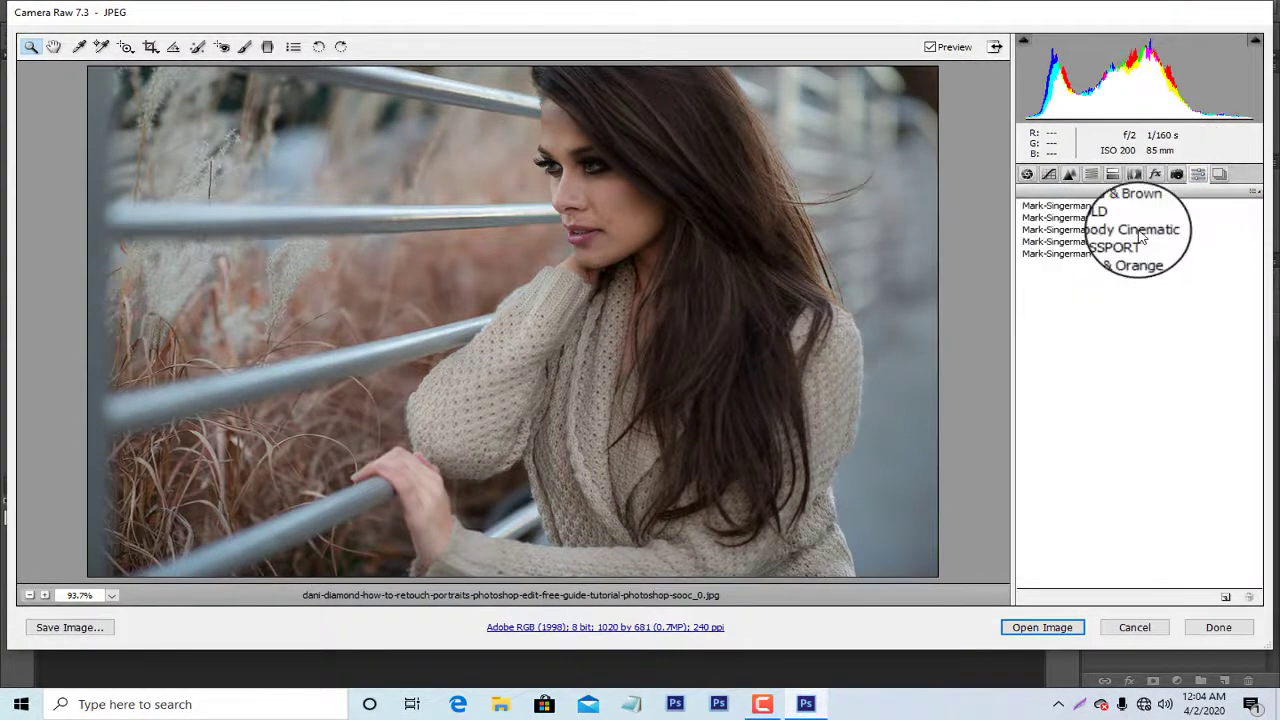
left_click(1140, 230)
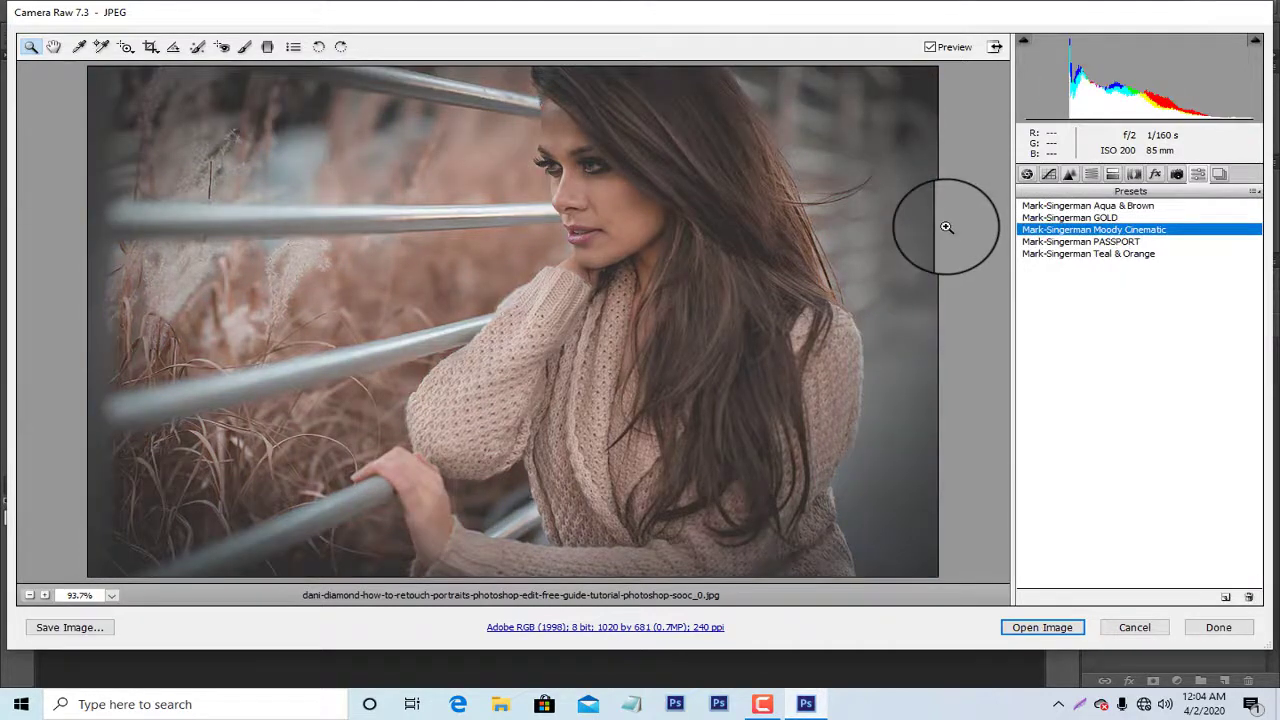
left_click(1027, 174)
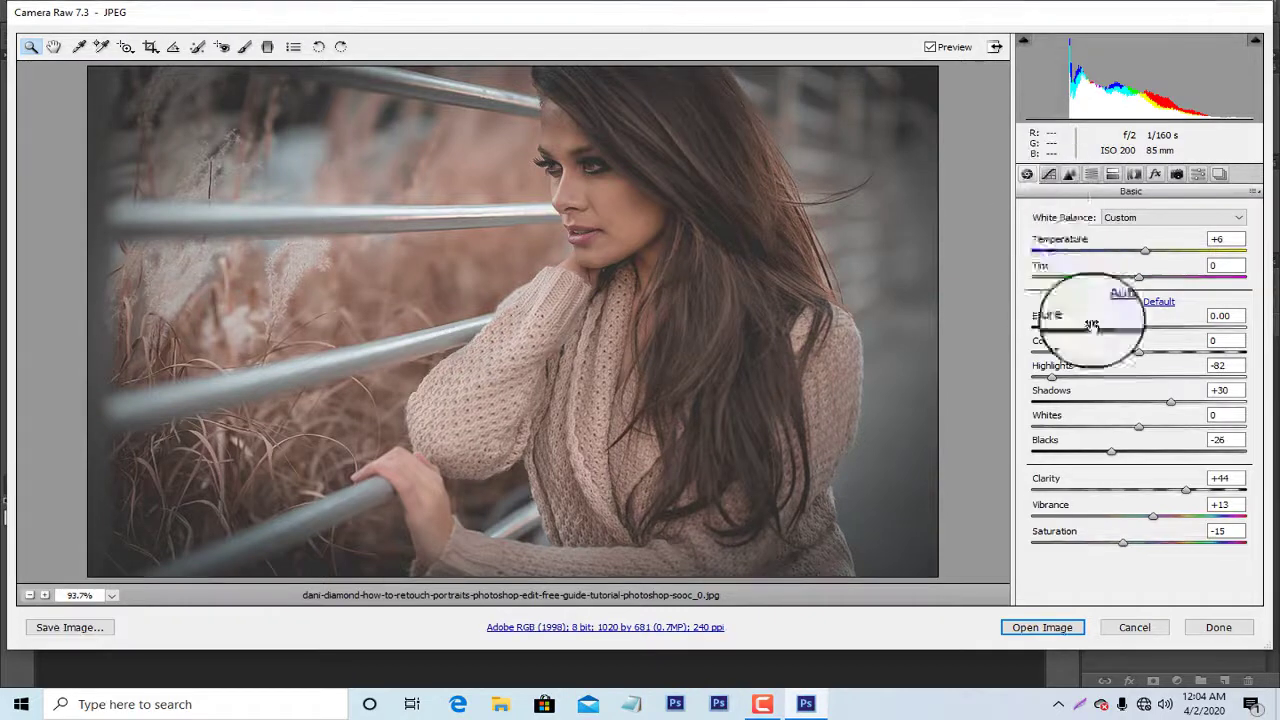
left_click(1112, 174)
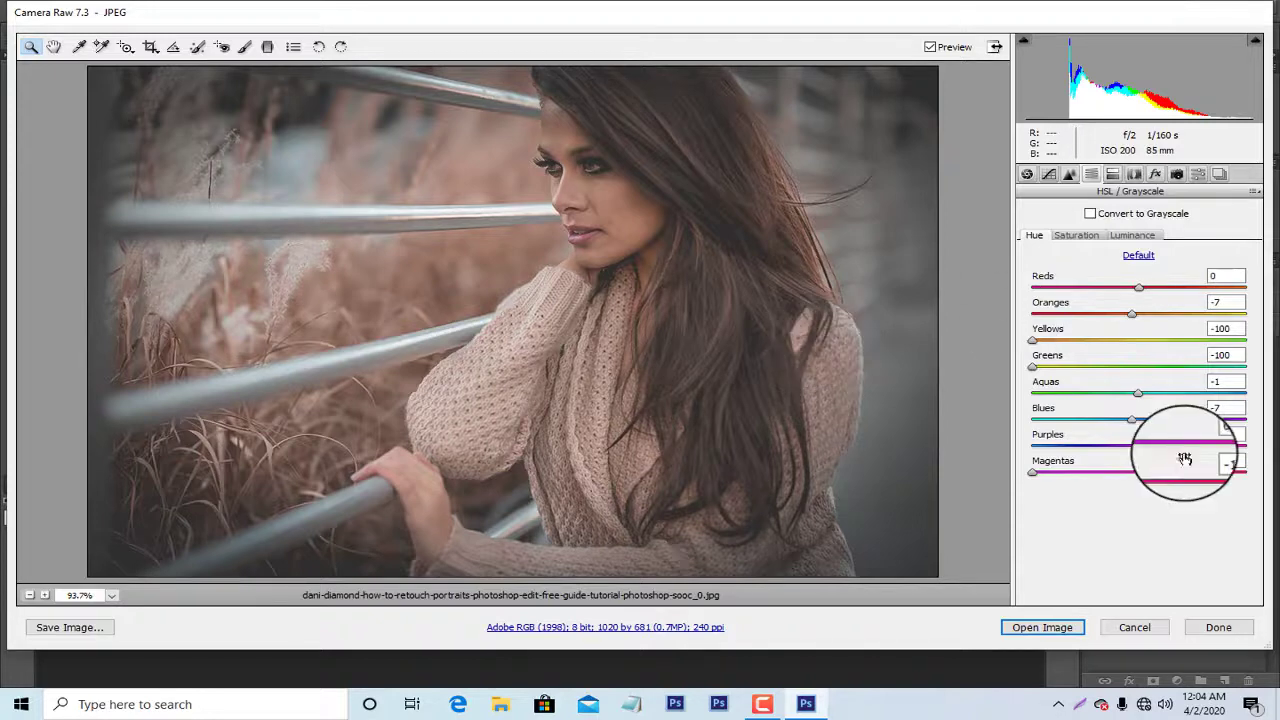
Shift Oranges hue toward red and set Oranges luminance +93, Yellows +53, then open in Photoshop
left_click(1175, 174)
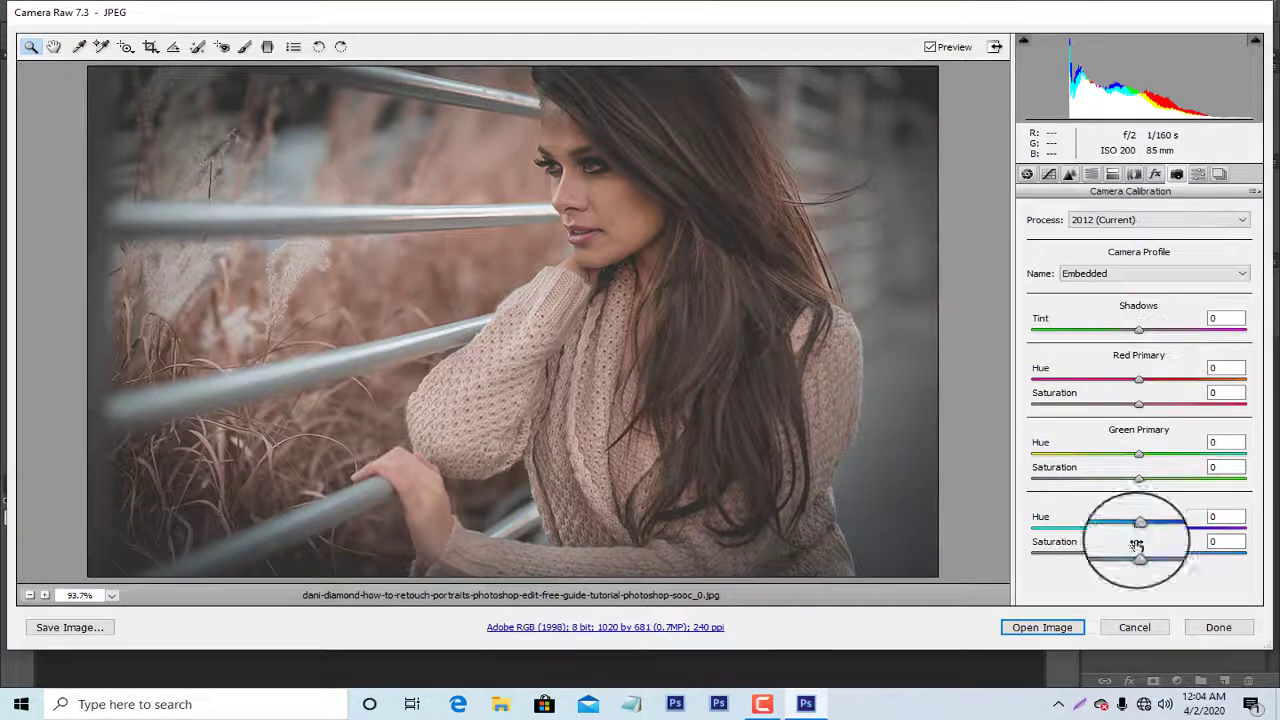
left_click(1028, 174)
left_click(1069, 174)
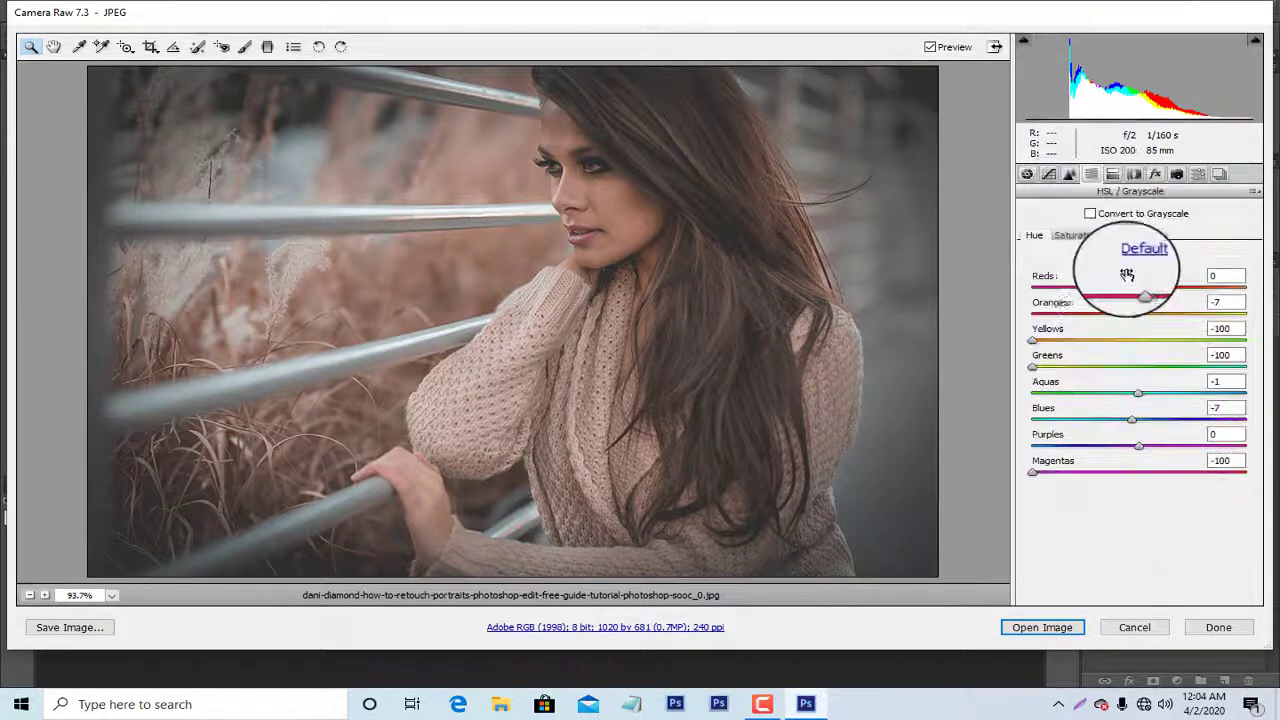
left_click_drag(1130, 320, 1106, 316)
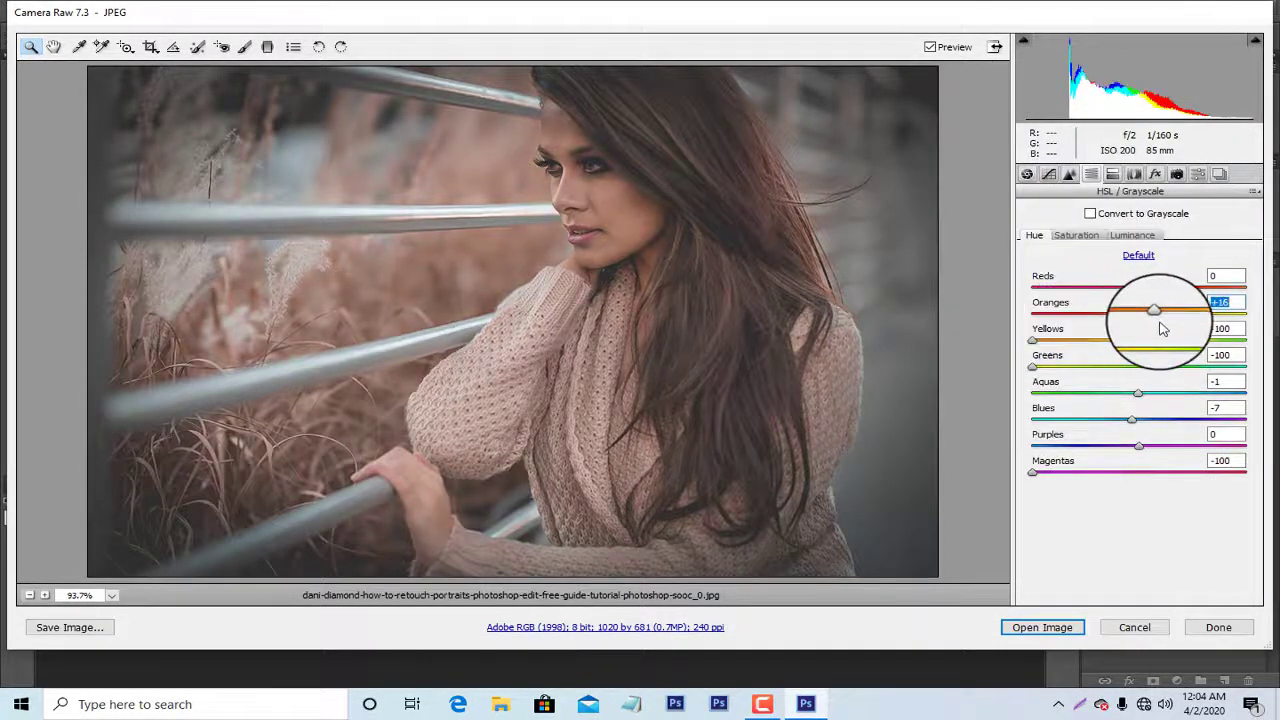
left_click(1132, 235)
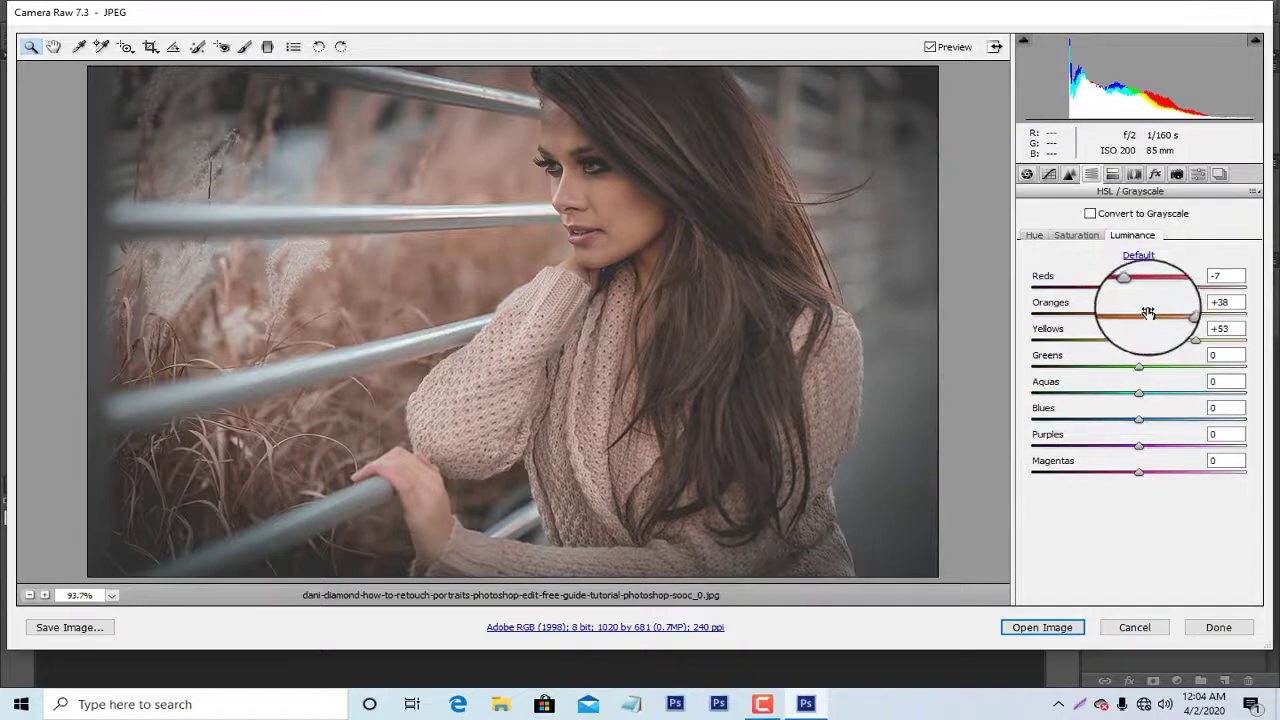
mouse_move(1140, 307)
left_mouse_down()
mouse_move(1232, 309)
mouse_move(1239, 325)
left_mouse_up()
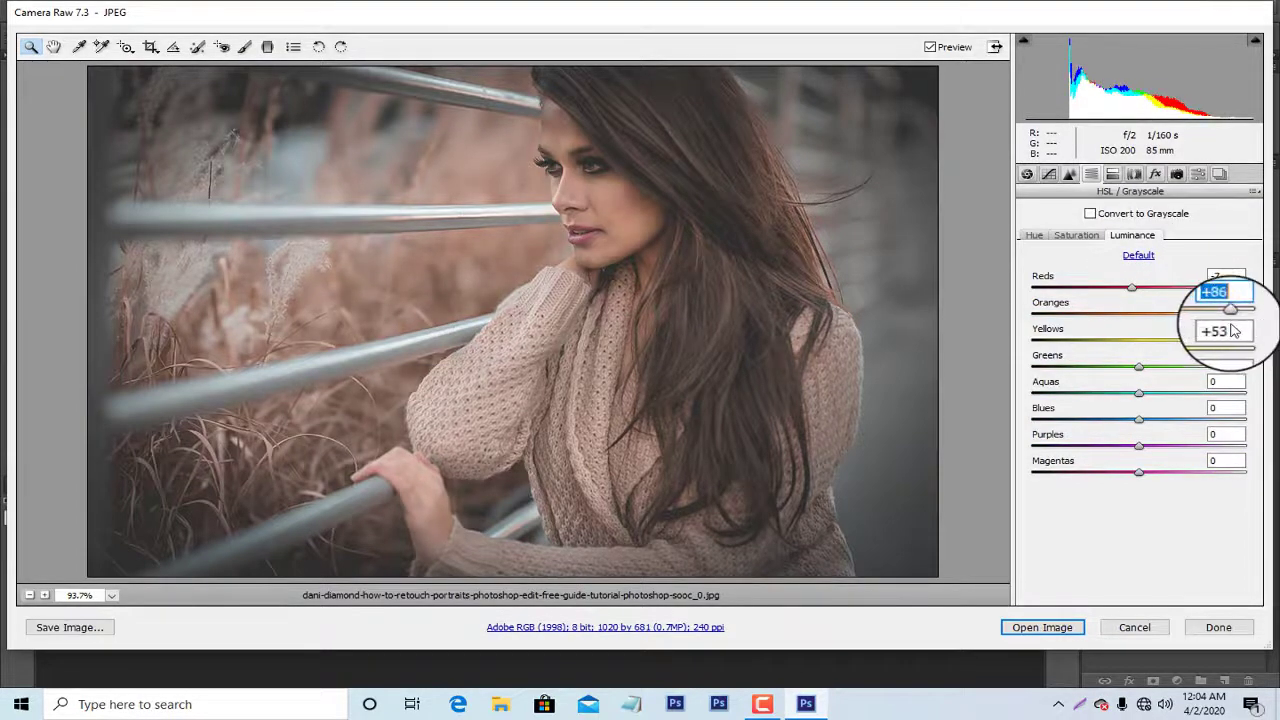
left_click(1108, 624)
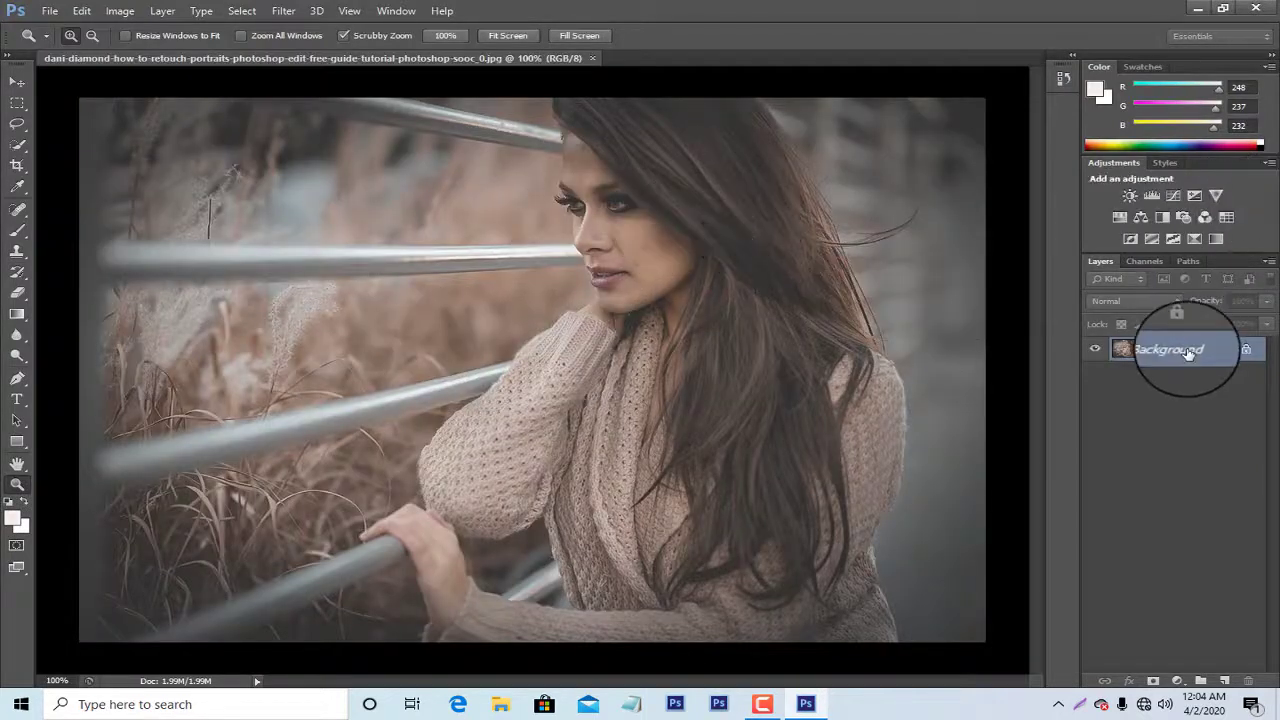
Duplicate Background as Background copy, select the Mixer Brush, and zoom in on the face
left_click_drag(1175, 348, 1224, 680)
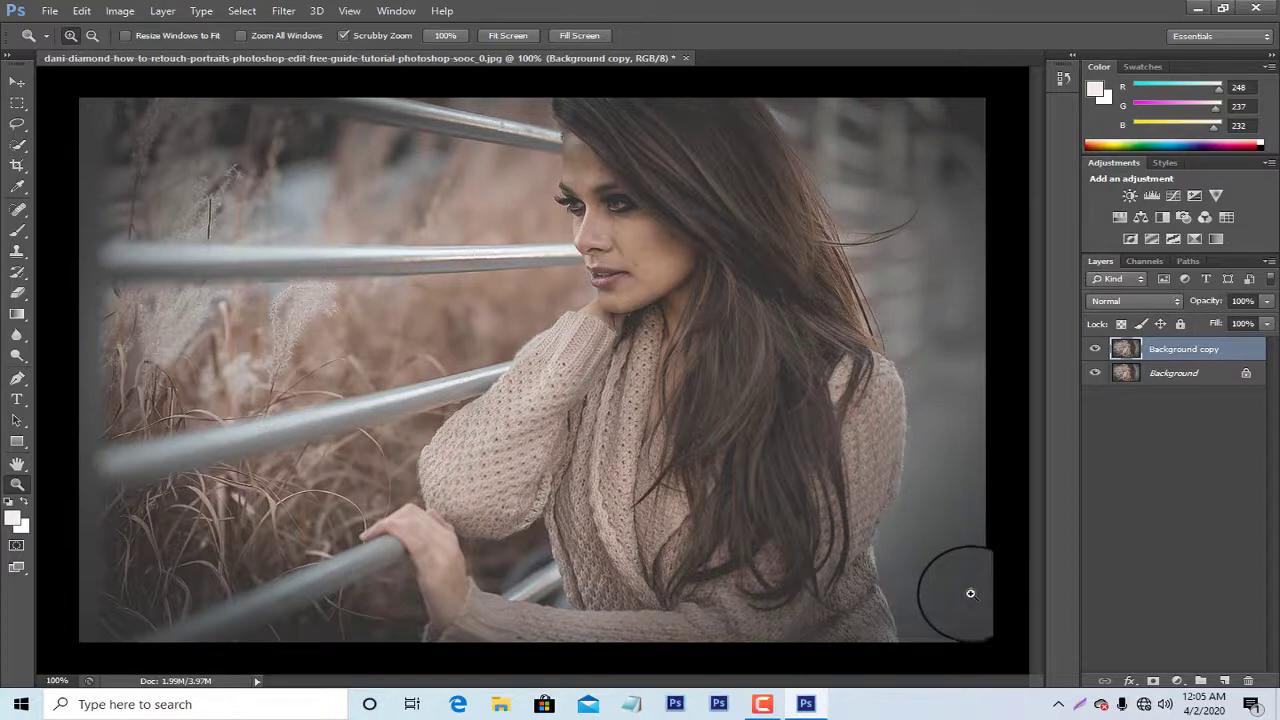
right_click(27, 236)
left_click(100, 272)
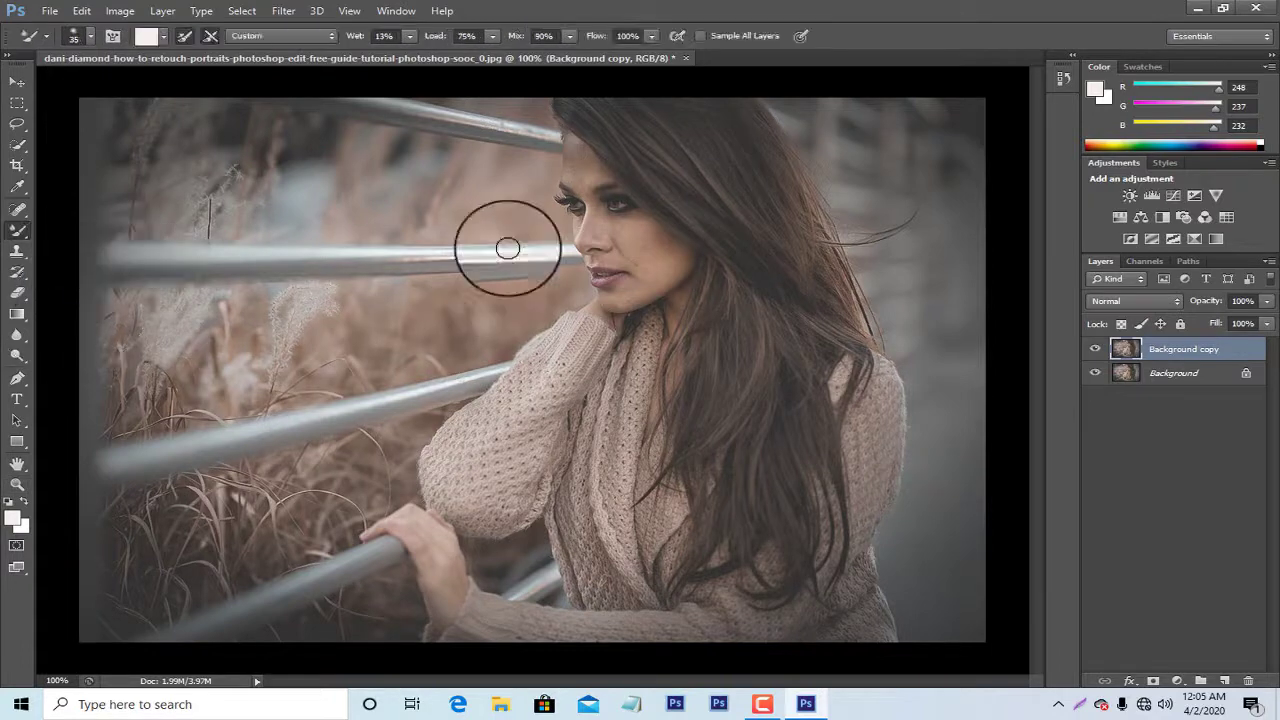
left_click(18, 487)
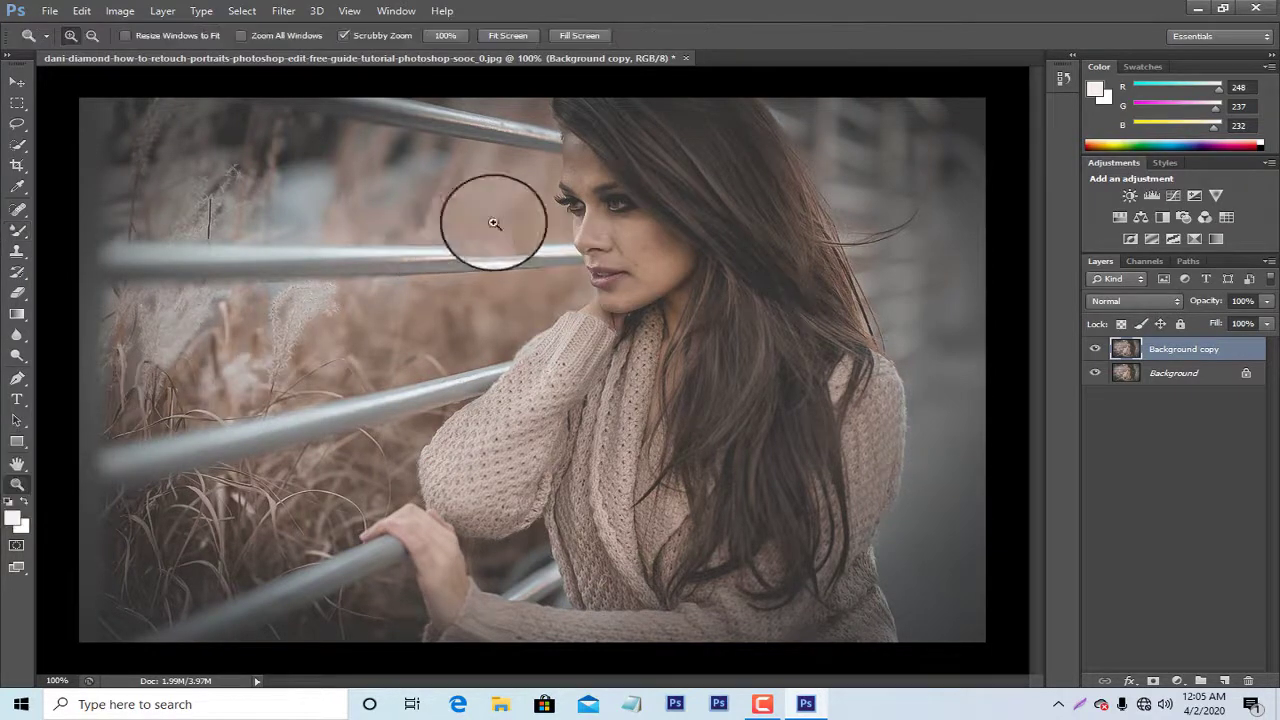
left_click(605, 193)
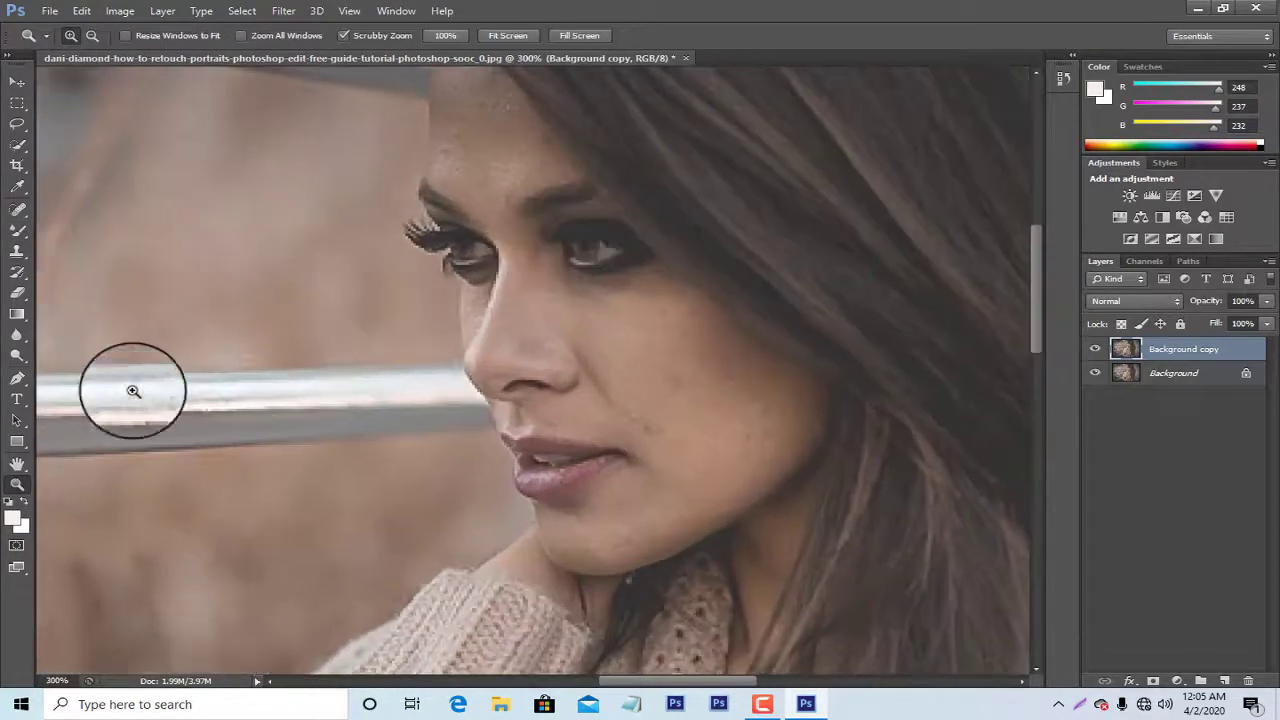
Load the Mixer Brush with skin tone sampled from the cheek and set Wet to 28%
left_click(17, 229)
left_click(13, 517)
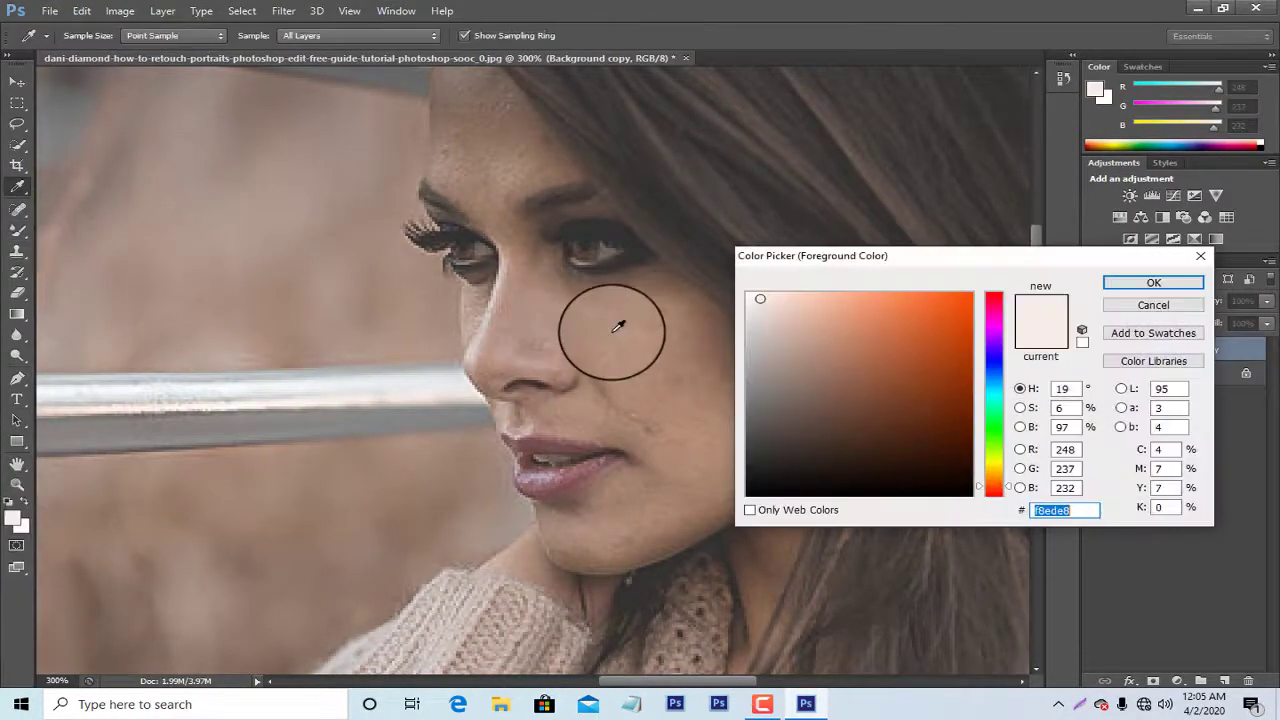
left_click(614, 329)
key("Return")
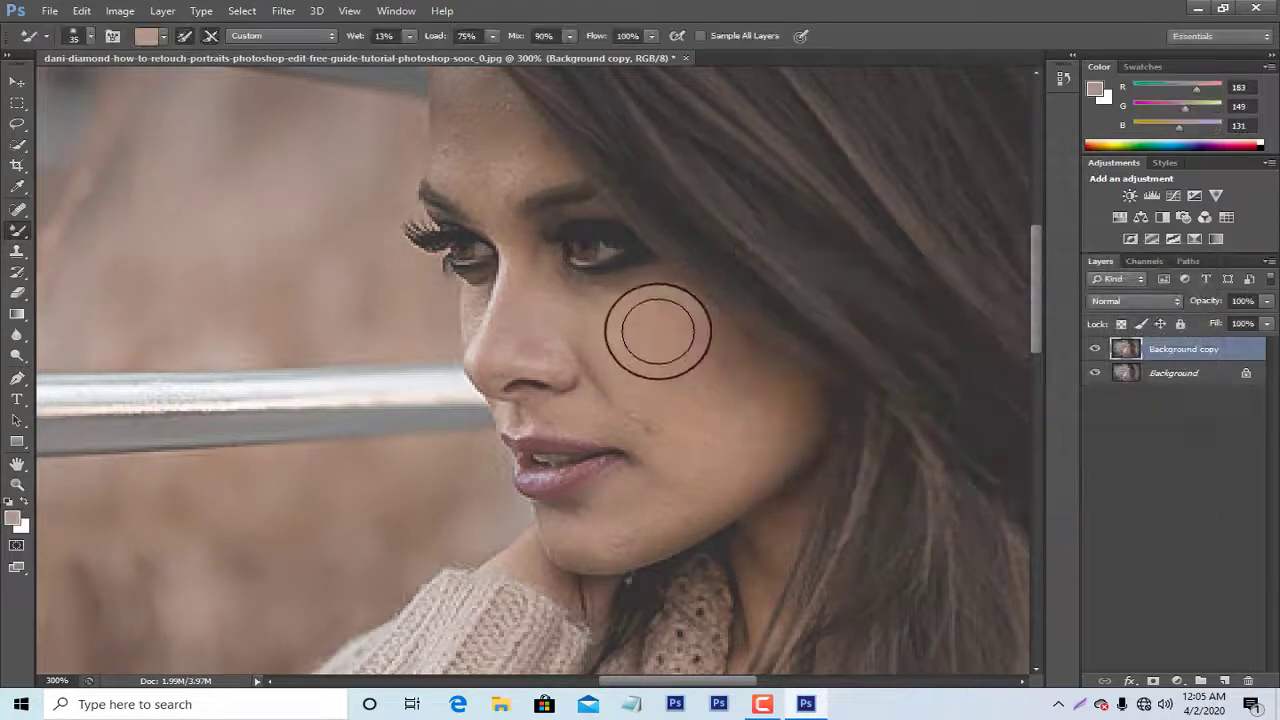
left_click(410, 38)
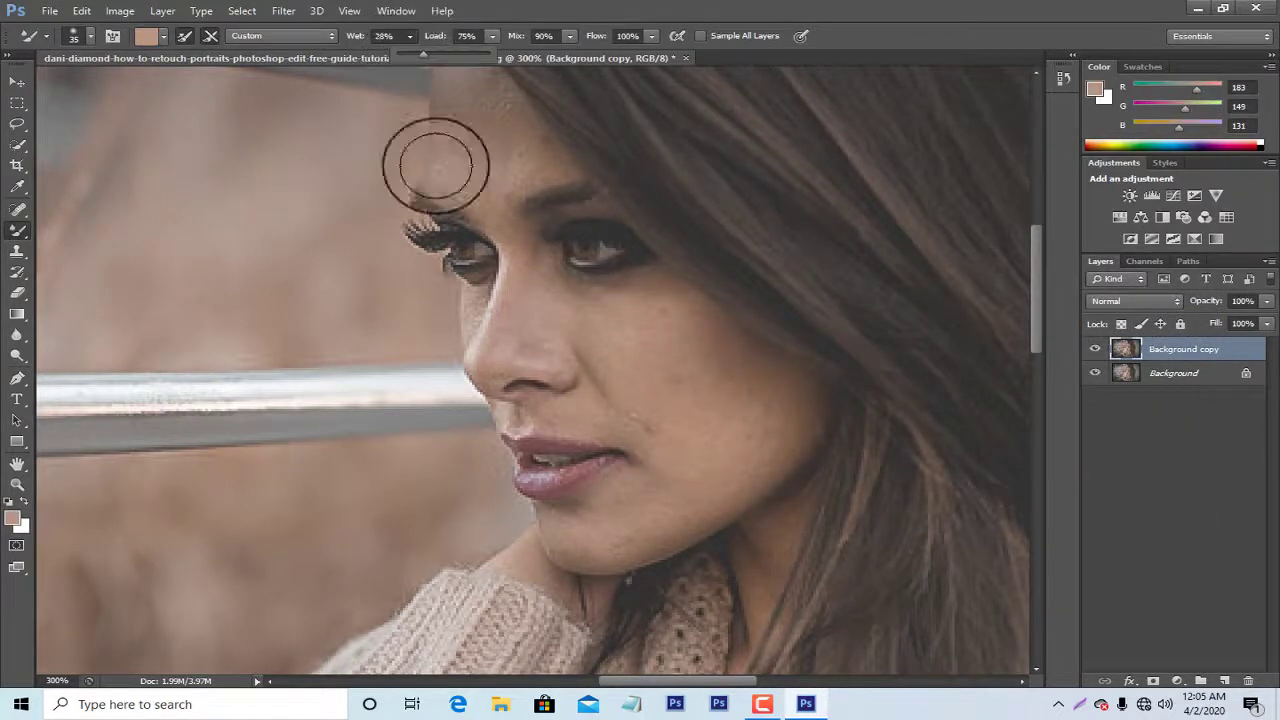
left_click(653, 323)
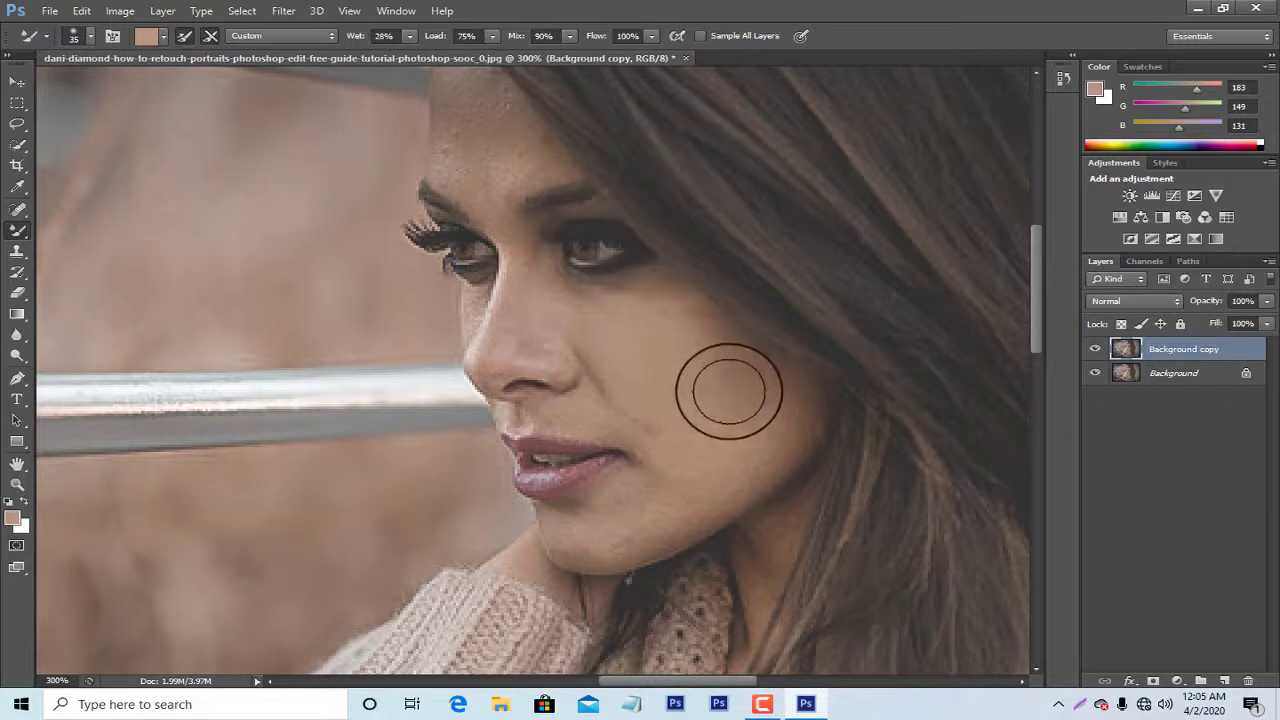
Paint mixer-brush strokes smoothing the skin on the cheek, along the nose and above the lip
mouse_move(686, 491)
left_mouse_down()
mouse_move(659, 400)
mouse_move(532, 298)
left_mouse_up()
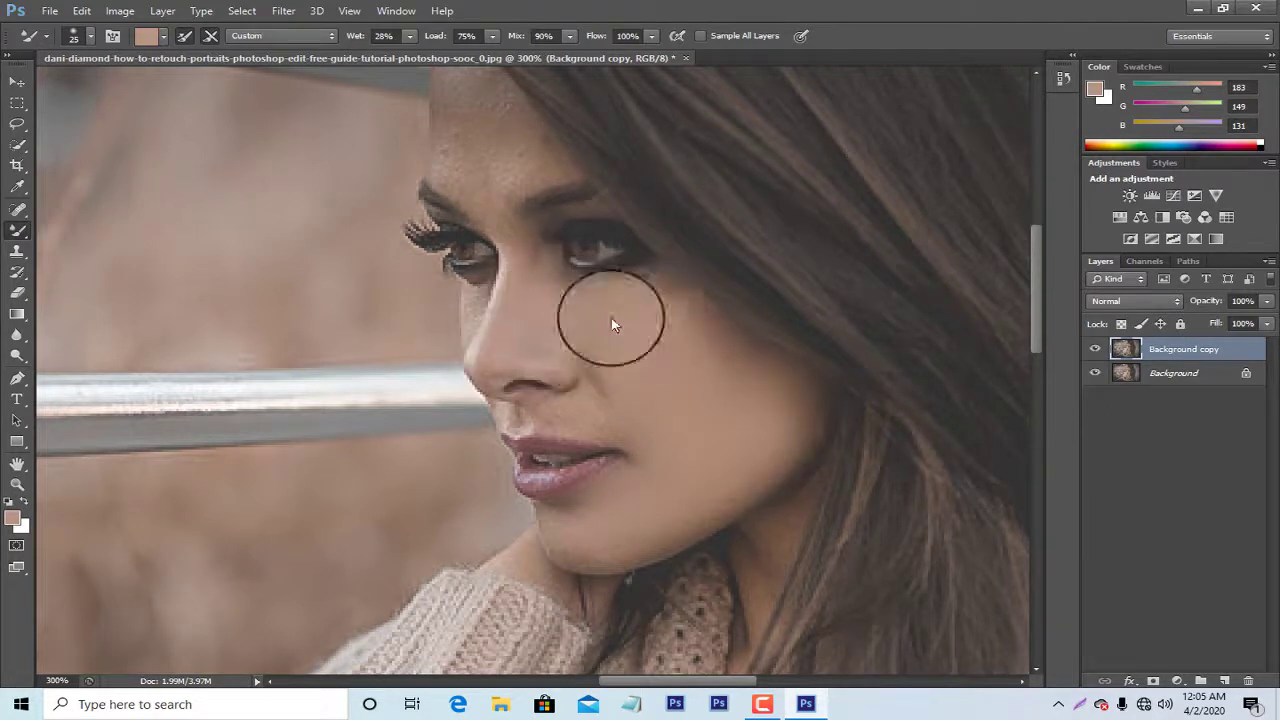
left_click_drag(612, 323, 726, 361)
mouse_move(671, 404)
left_mouse_down()
mouse_move(600, 423)
mouse_move(525, 412)
left_mouse_up()
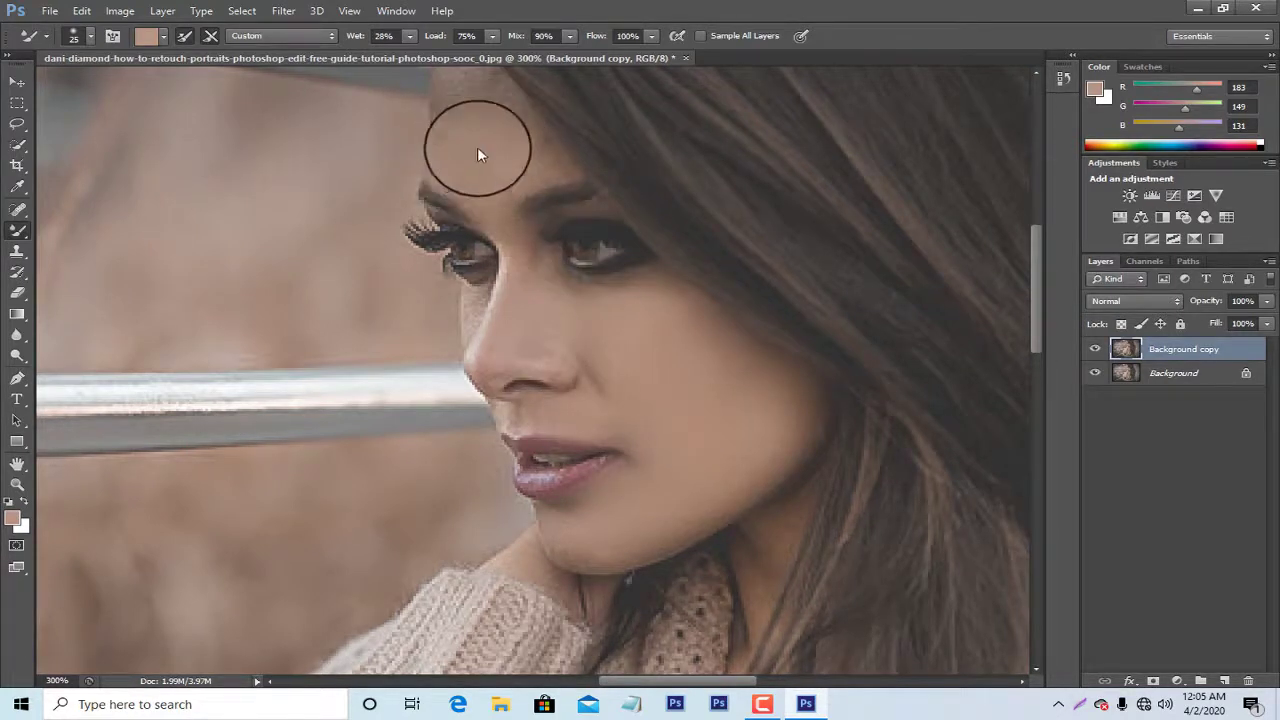
left_click_drag(481, 131, 465, 139)
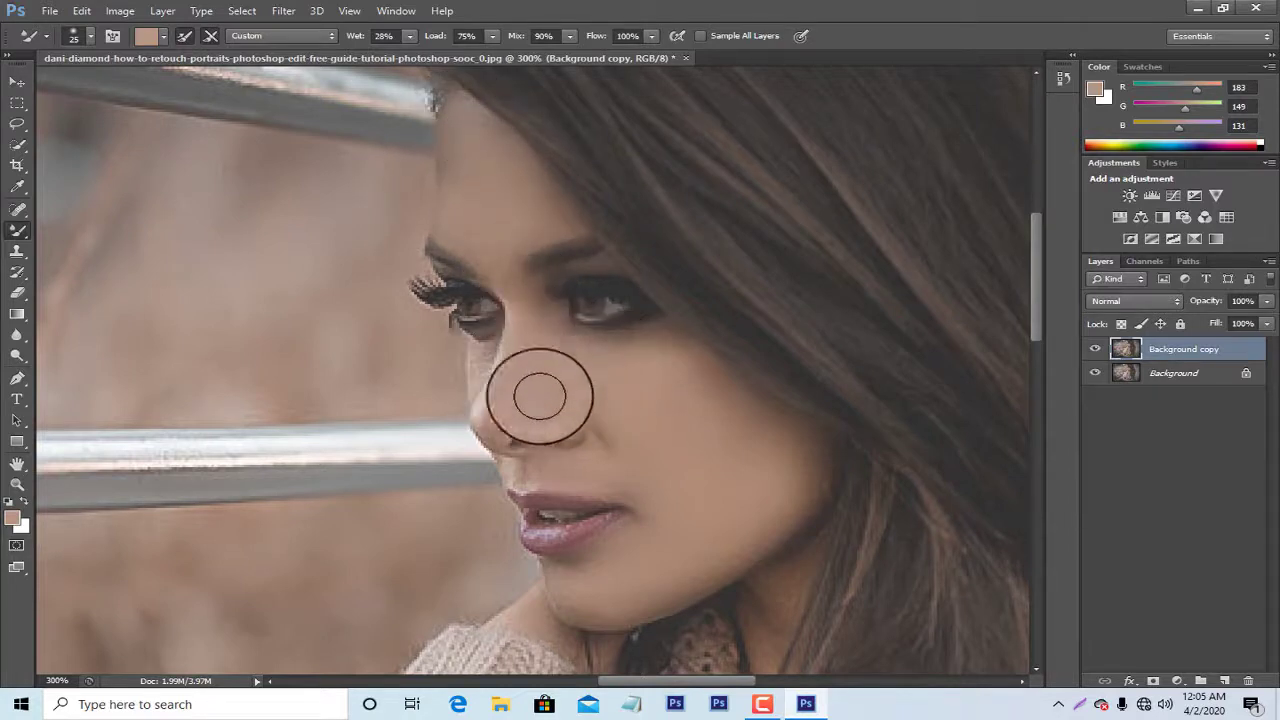
left_click_drag(500, 420, 546, 350)
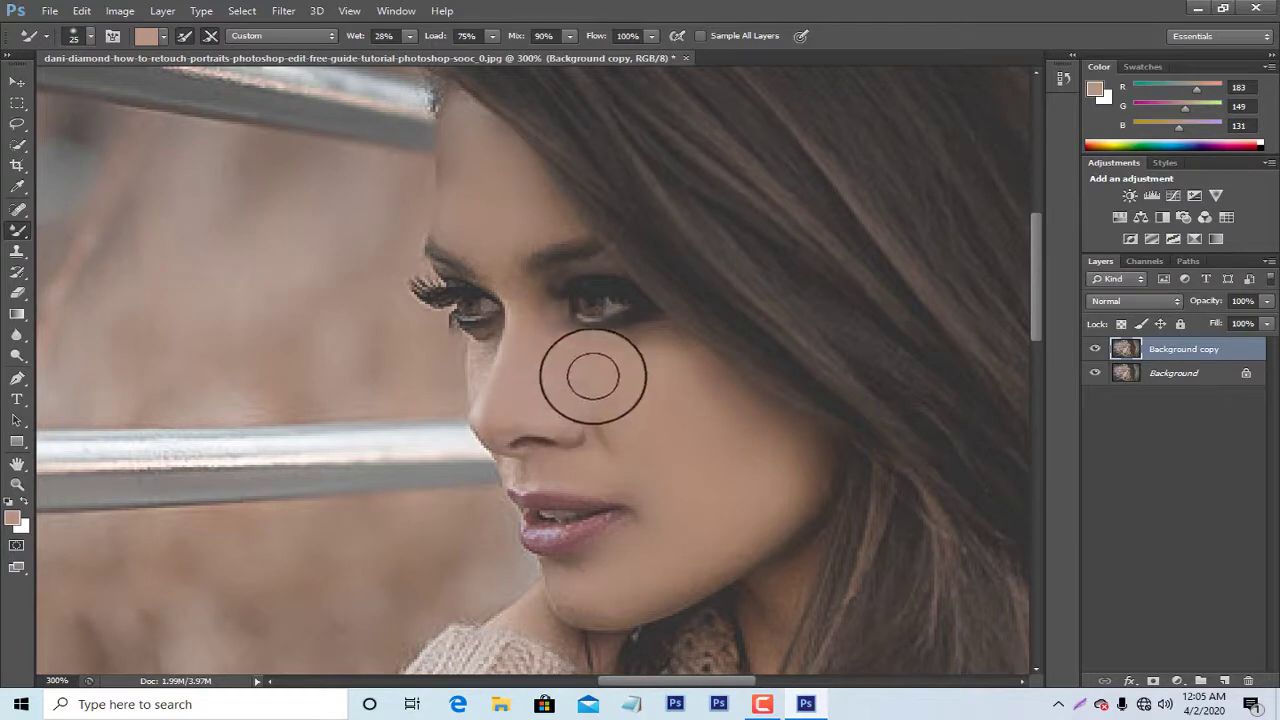
mouse_move(590, 465)
left_mouse_down()
mouse_move(543, 457)
mouse_move(568, 411)
left_mouse_up()
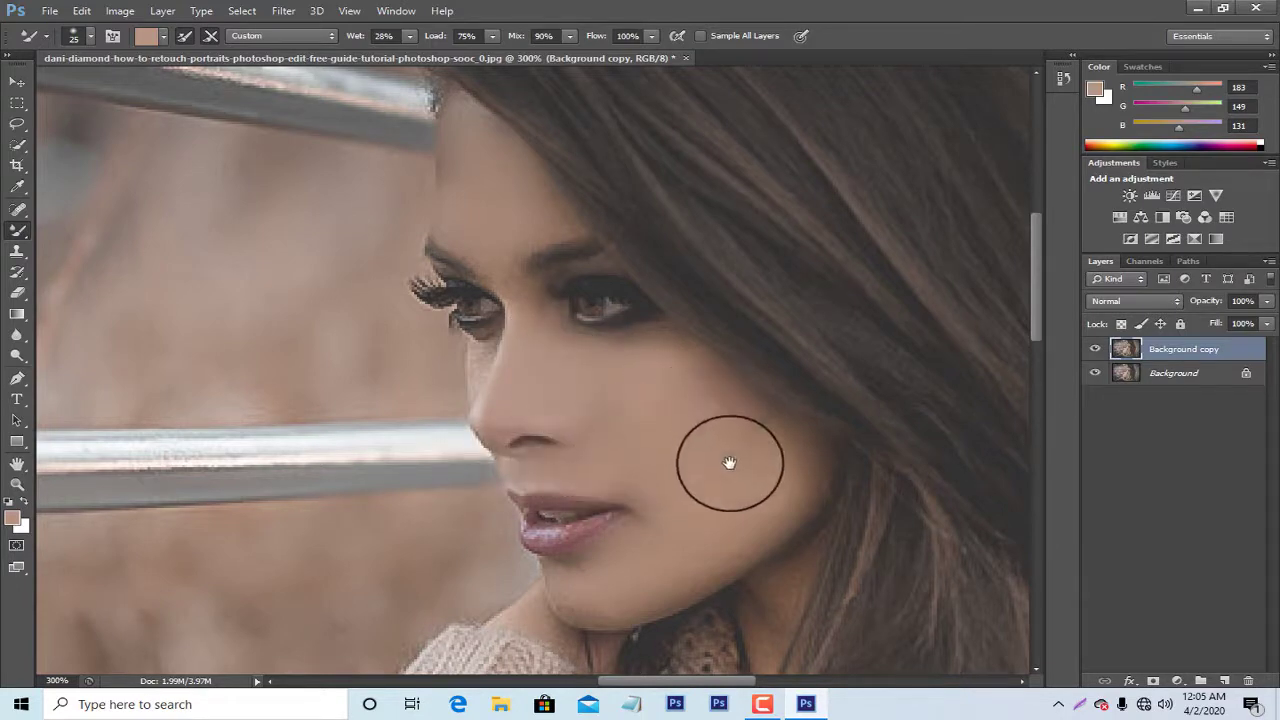
mouse_move(729, 462)
left_mouse_down()
mouse_move(666, 334)
mouse_move(566, 214)
mouse_move(603, 143)
mouse_move(523, 236)
mouse_move(453, 278)
mouse_move(520, 206)
mouse_move(563, 220)
mouse_move(450, 162)
left_mouse_up()
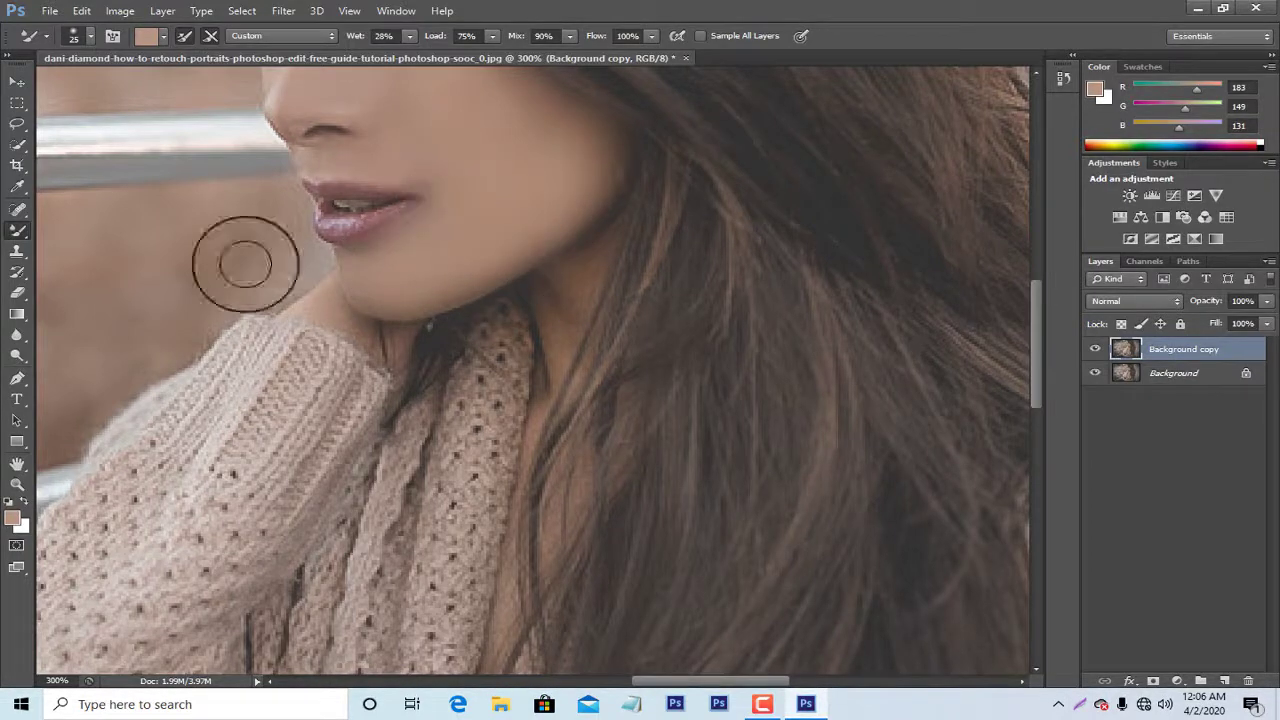
Zoom out and view the whole portrait at 100%
left_click(17, 484)
key("ctrl+0")
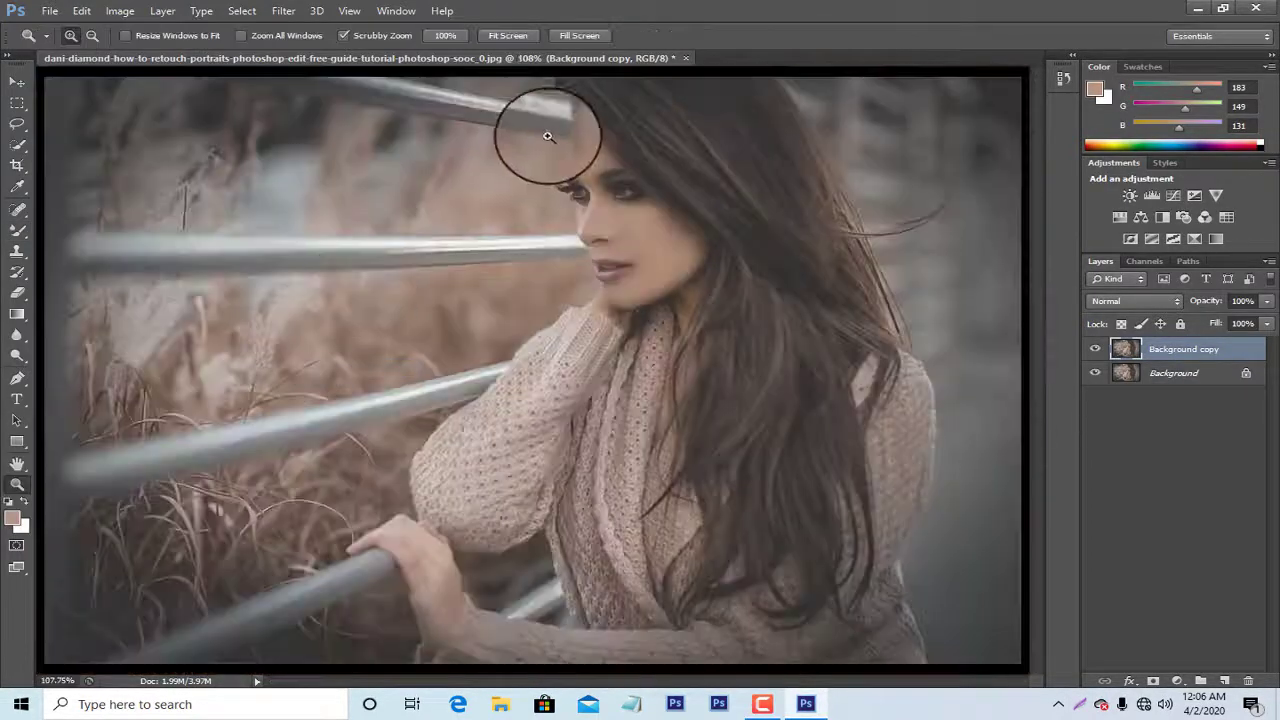
right_click(562, 203)
left_click(628, 292)
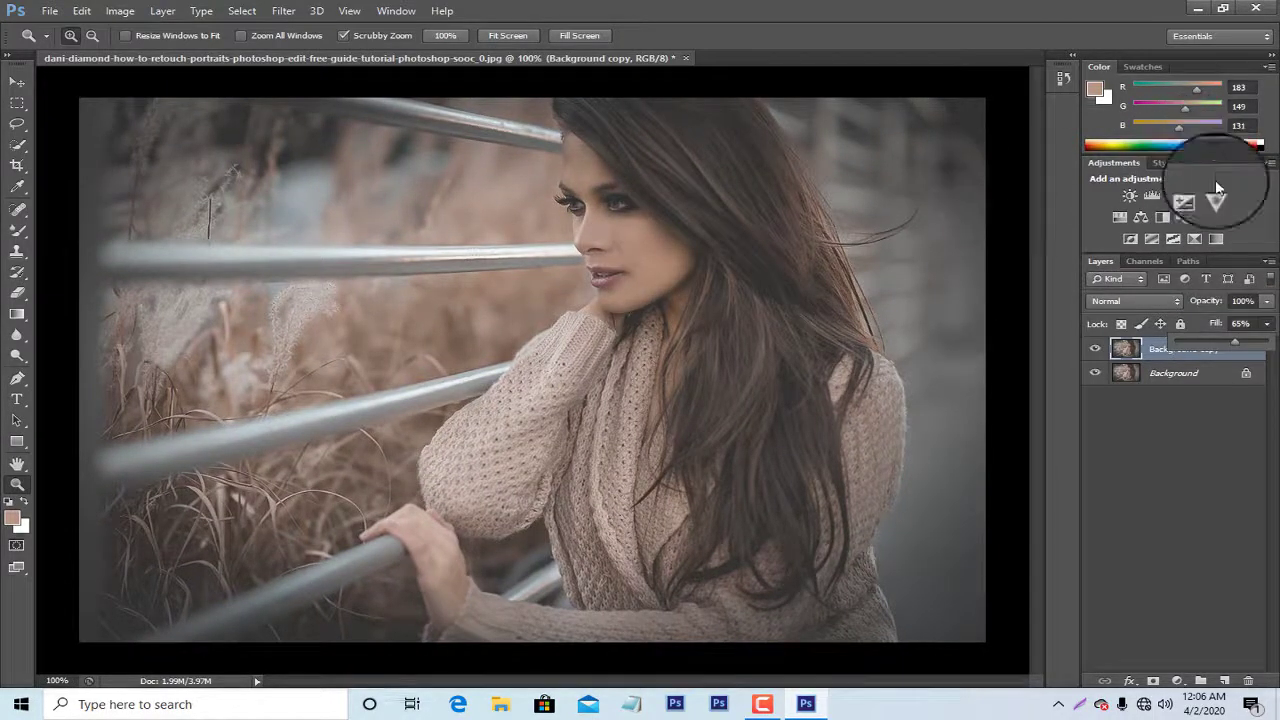
Add a Color Lookup adjustment layer using the 3Strip.look 3DLUT file
left_click(1226, 217)
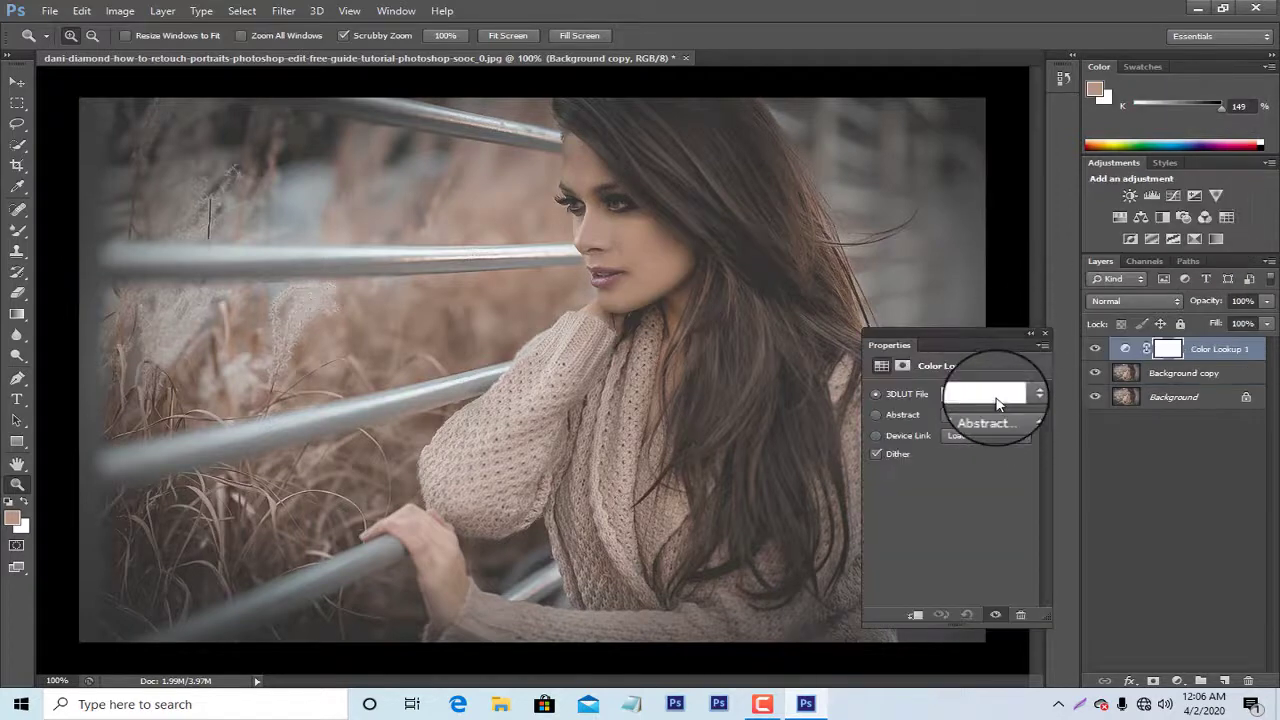
left_click(996, 403)
left_click(1000, 77)
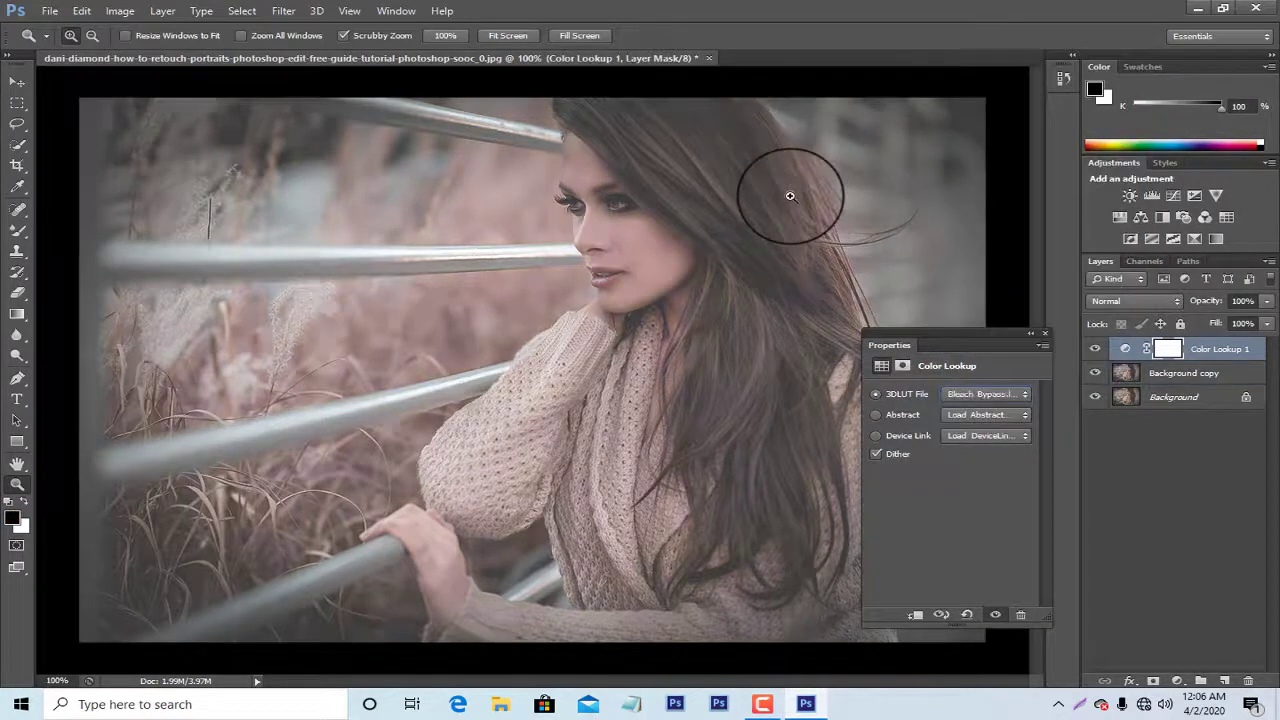
key("Up")
key("Up")
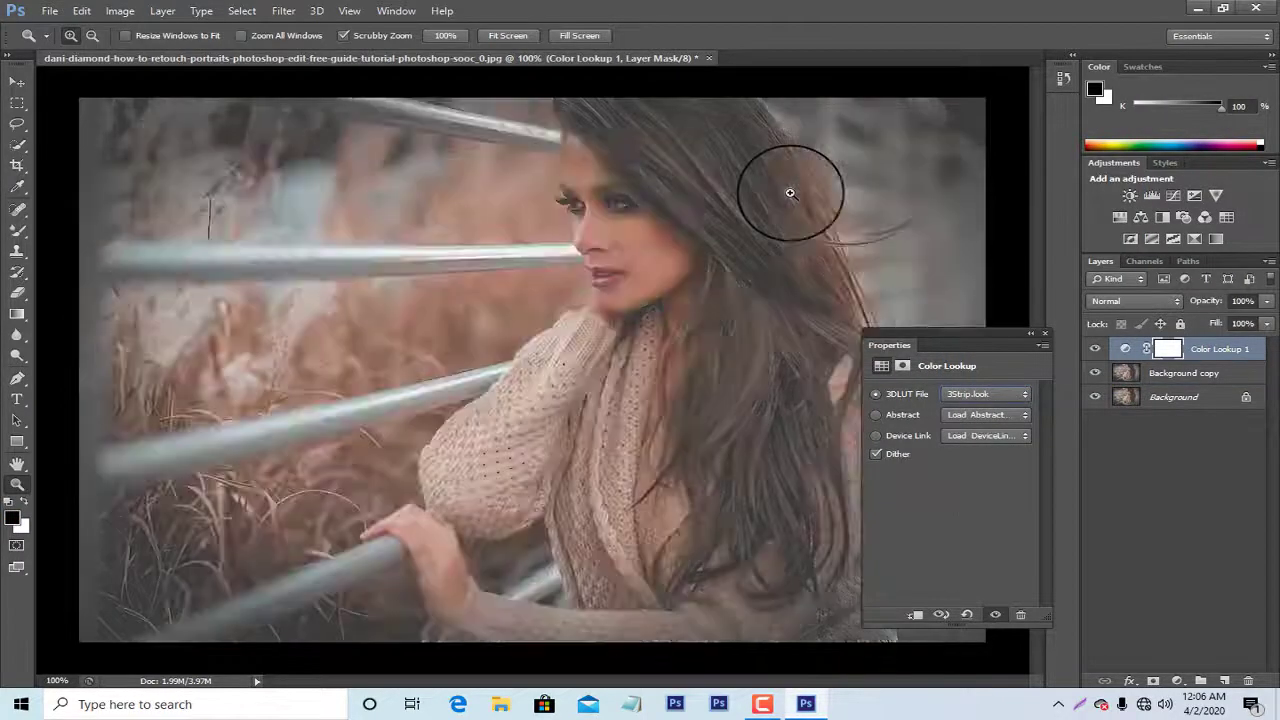
left_click(1045, 333)
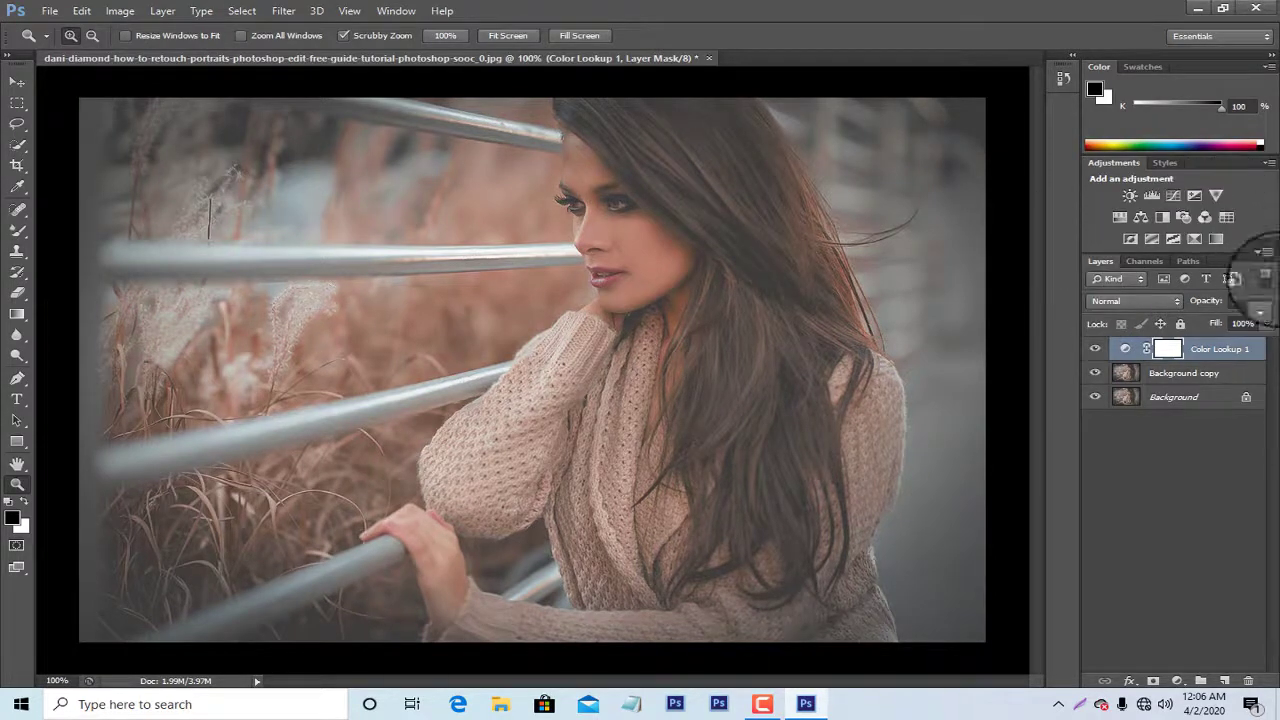
Add an Exposure layer, then a Selective Color layer with a slight Reds yellow tweak
left_click(1196, 198)
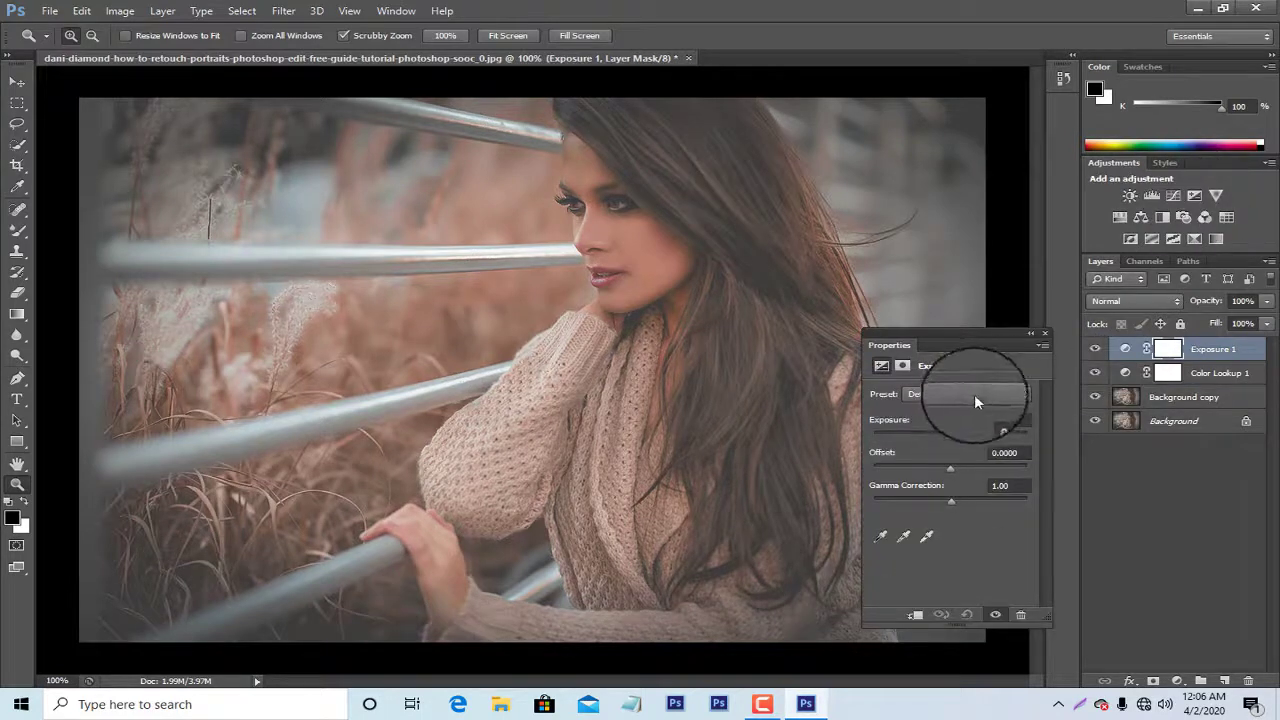
left_click(1045, 332)
left_click(1216, 238)
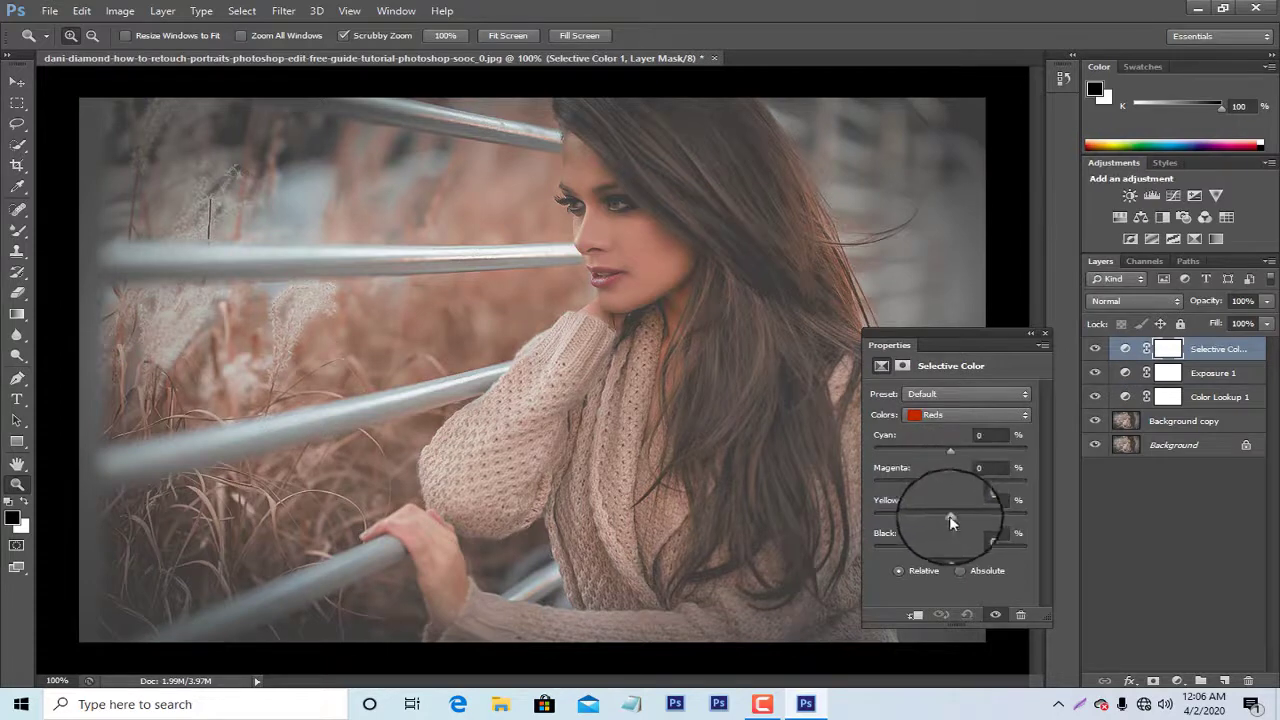
left_click_drag(949, 518, 947, 523)
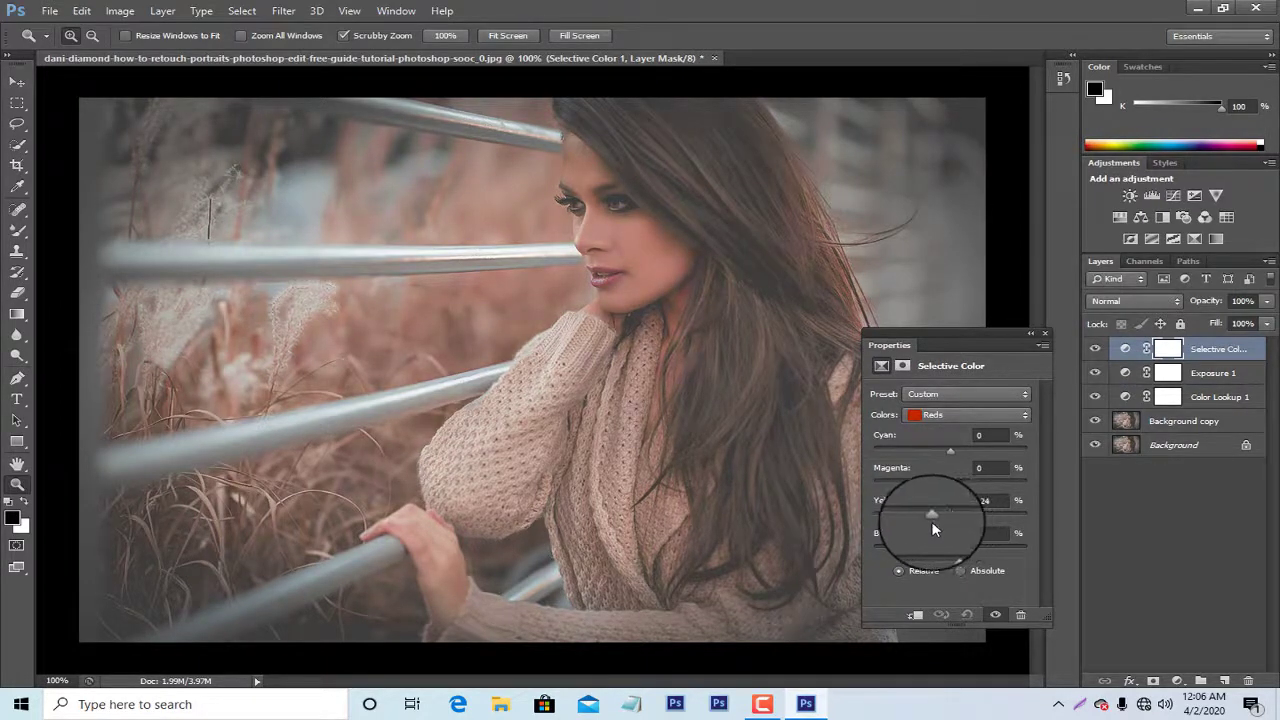
Adjust Selective Color Whites cyan and yellow, and set Blacks to Cyan +3, Magenta +3, Yellow -5
left_click(946, 415)
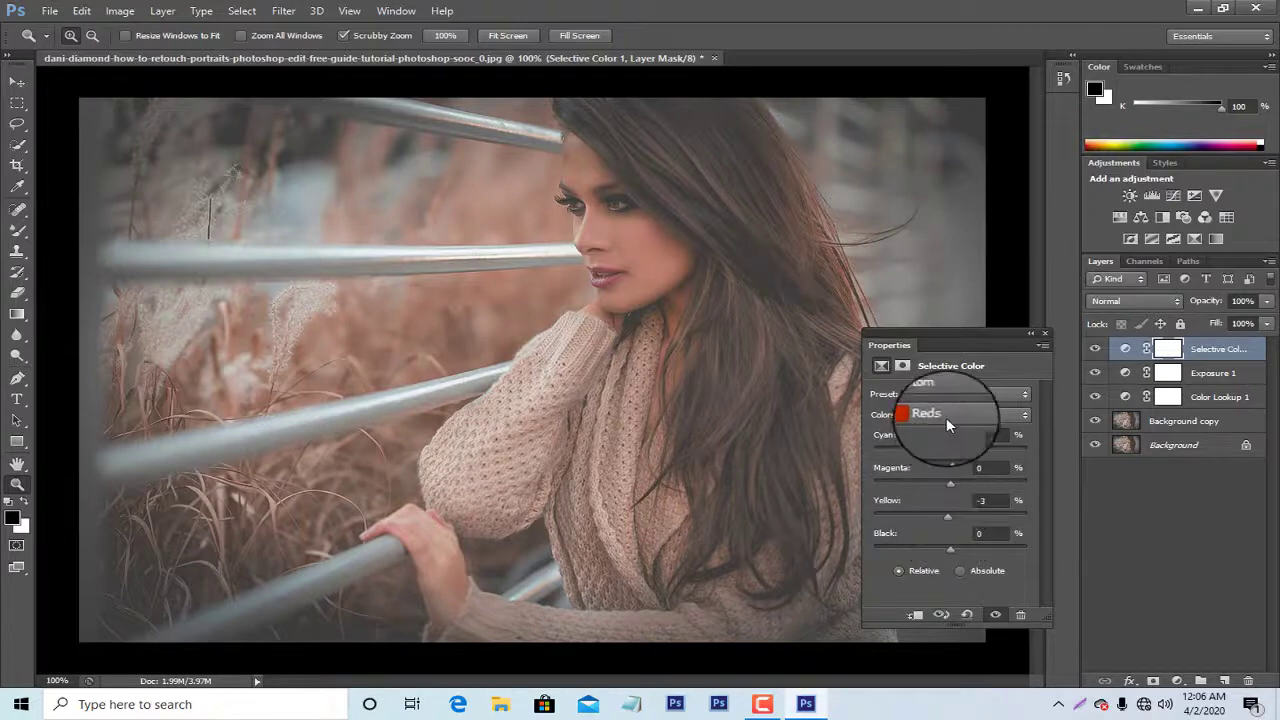
mouse_move(952, 453)
left_mouse_down()
mouse_move(1019, 450)
mouse_move(951, 450)
left_mouse_up()
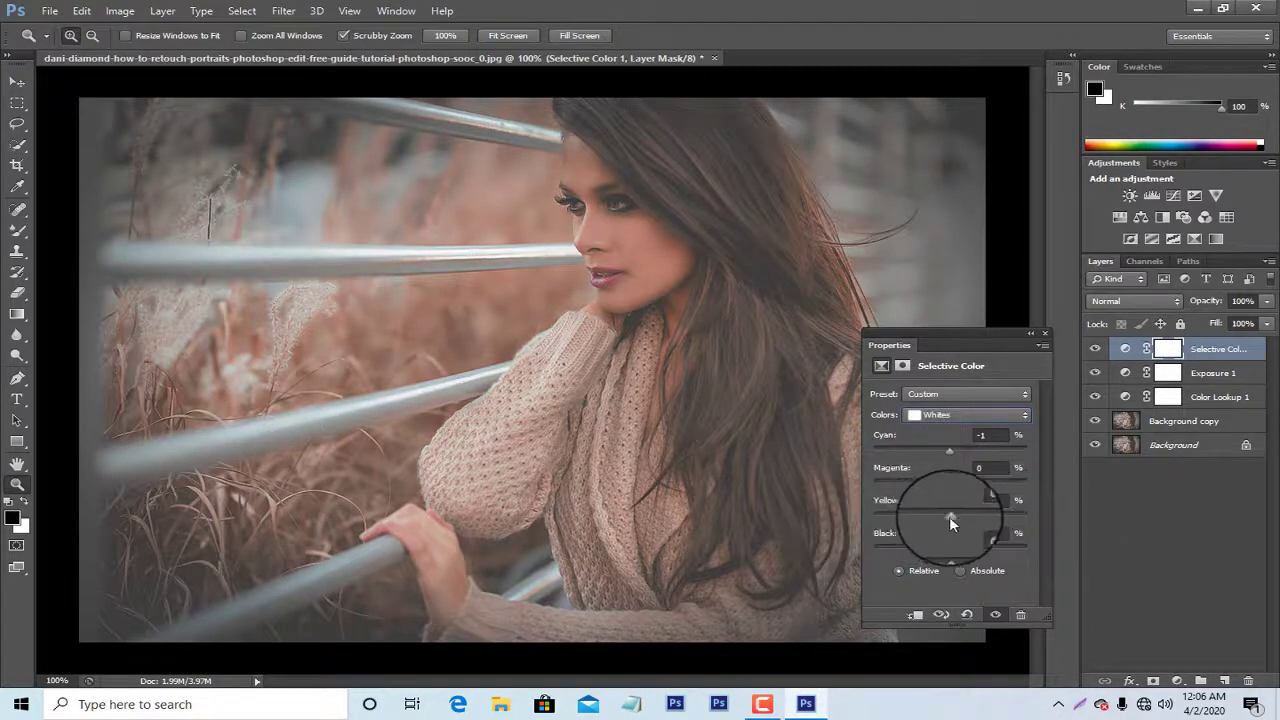
mouse_move(949, 516)
left_mouse_down()
mouse_move(1066, 516)
mouse_move(946, 516)
mouse_move(1002, 518)
left_mouse_up()
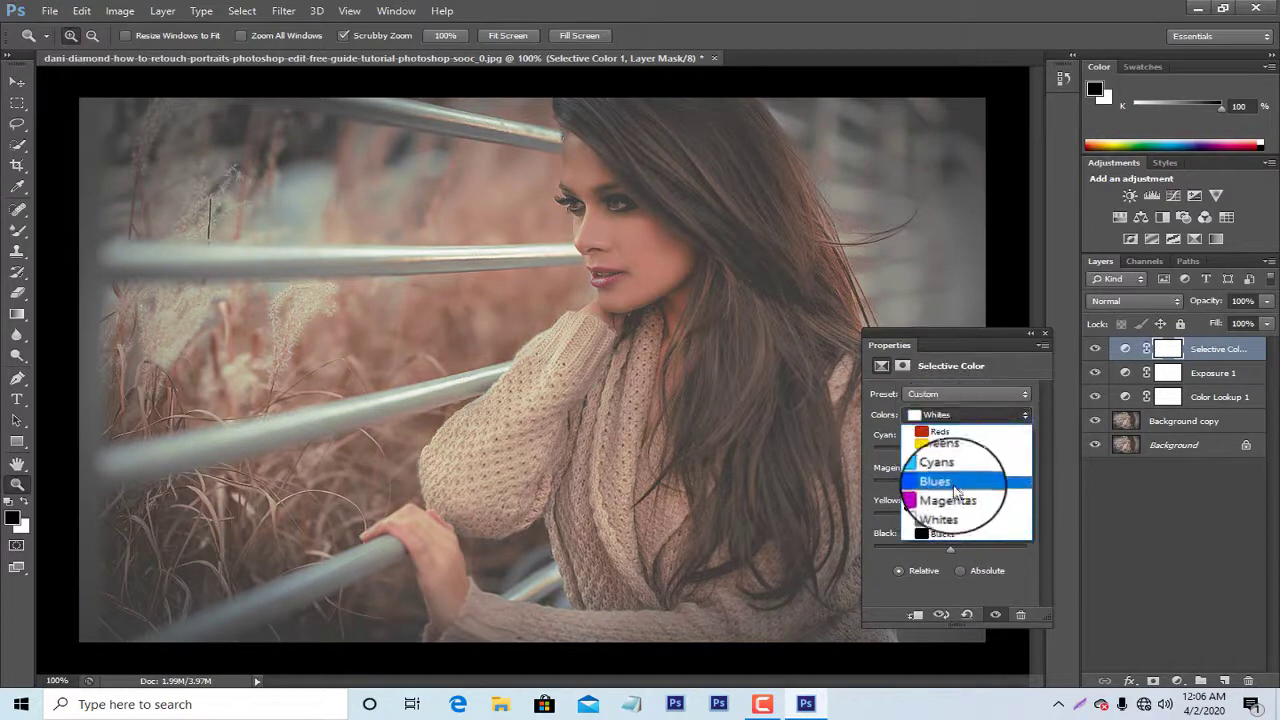
left_click(955, 536)
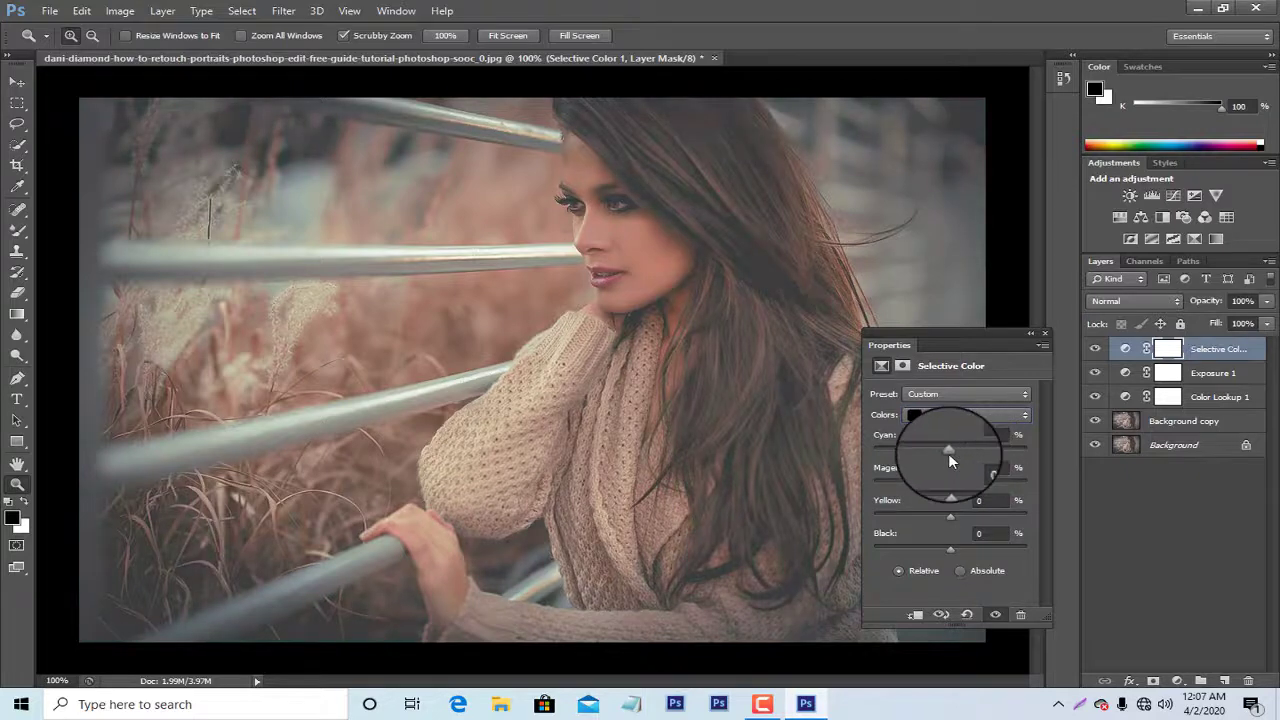
mouse_move(948, 450)
left_mouse_down()
mouse_move(961, 518)
mouse_move(948, 520)
left_mouse_up()
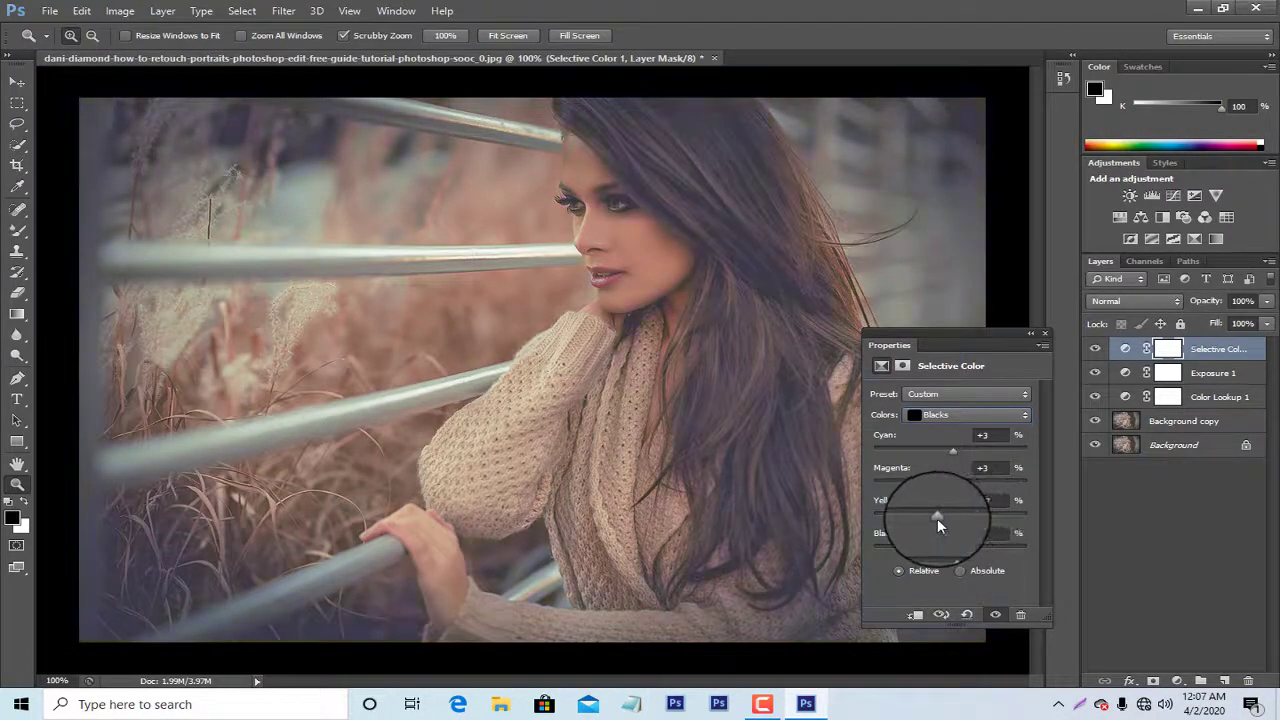
left_click(1042, 334)
Add a Deep Emerald Photo Filter adjustment layer at 25% density
left_click(1183, 217)
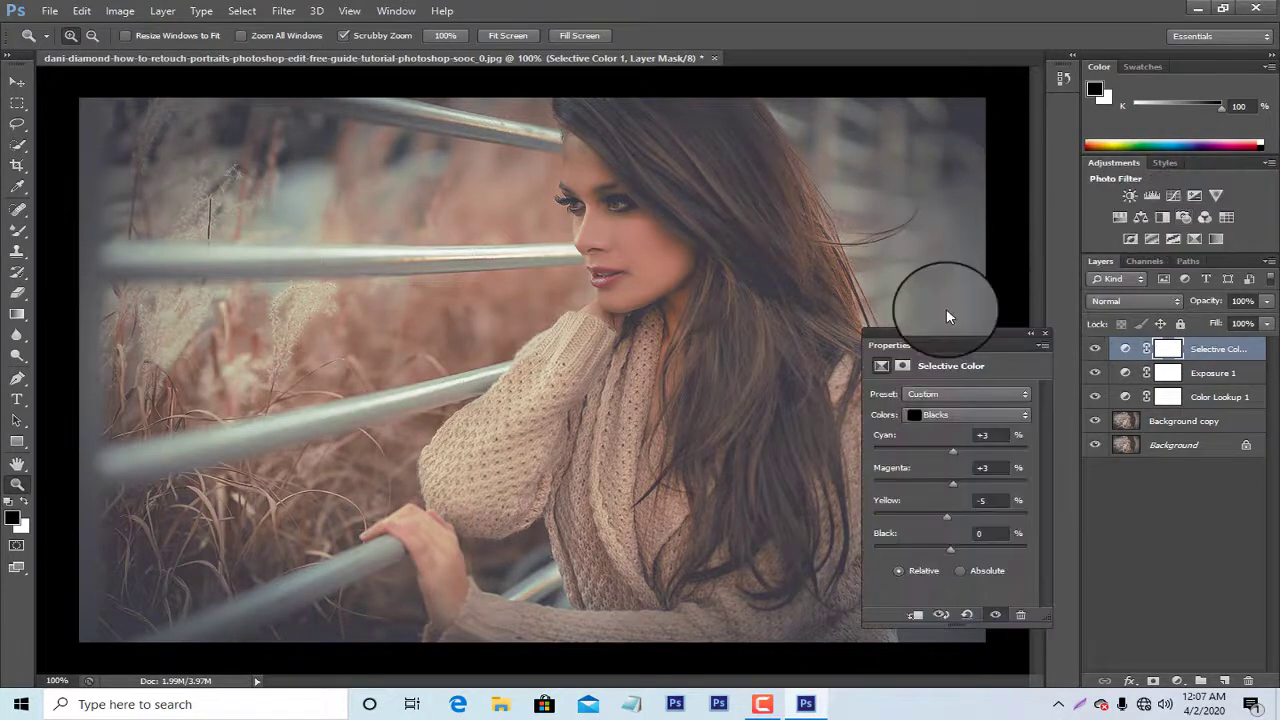
left_click(968, 412)
left_click(972, 410)
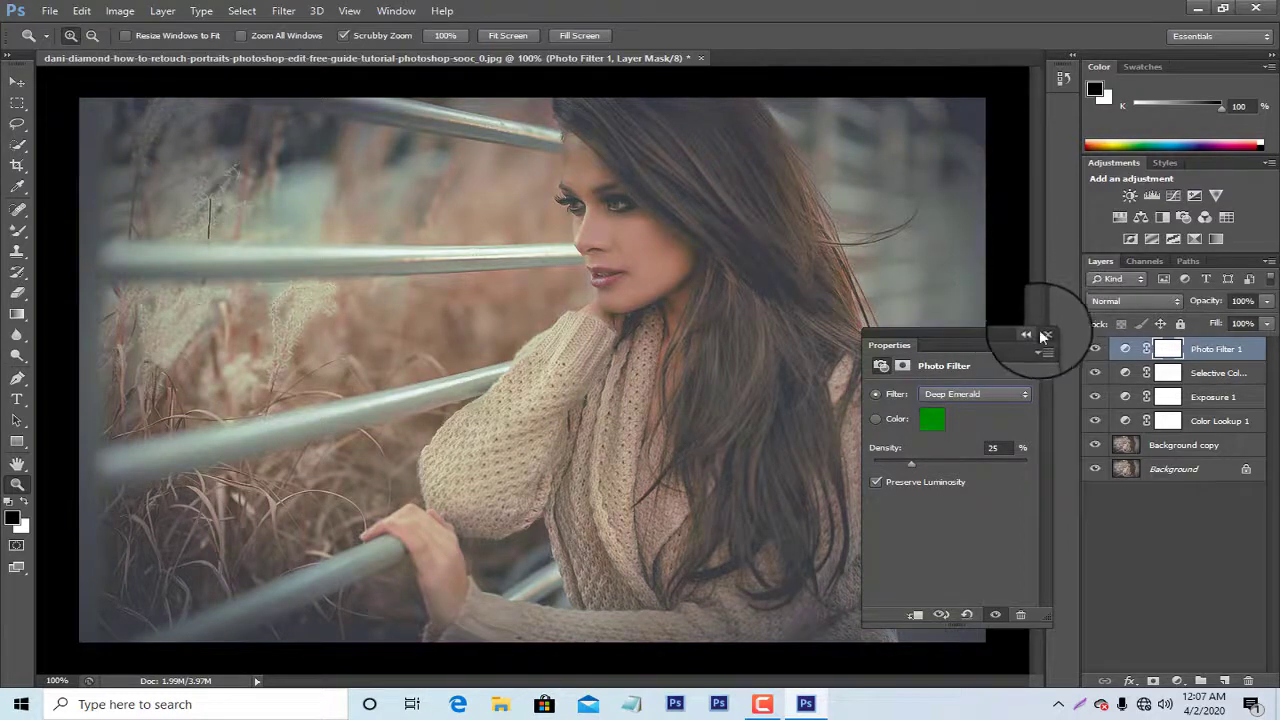
left_click(1044, 334)
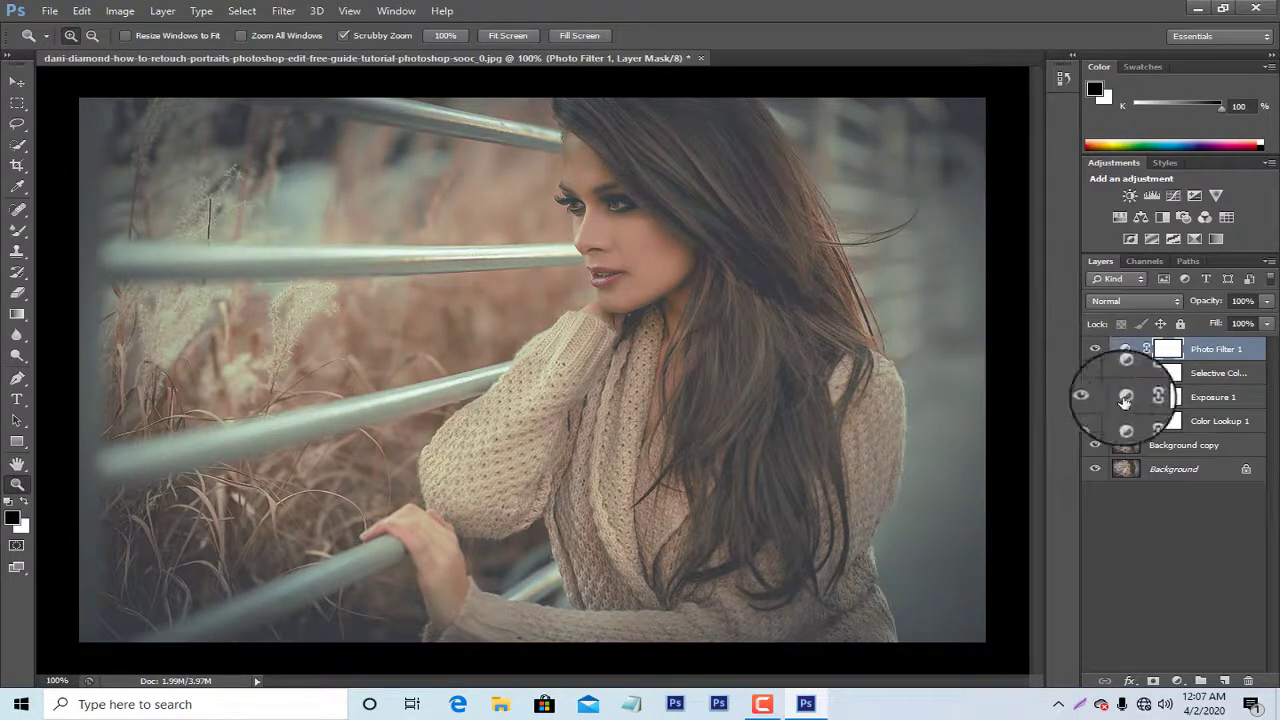
Delete all adjustment layers, including Color Lookup 1, Selective Color and Photo Filter 1
left_click_drag(1160, 421, 1193, 450)
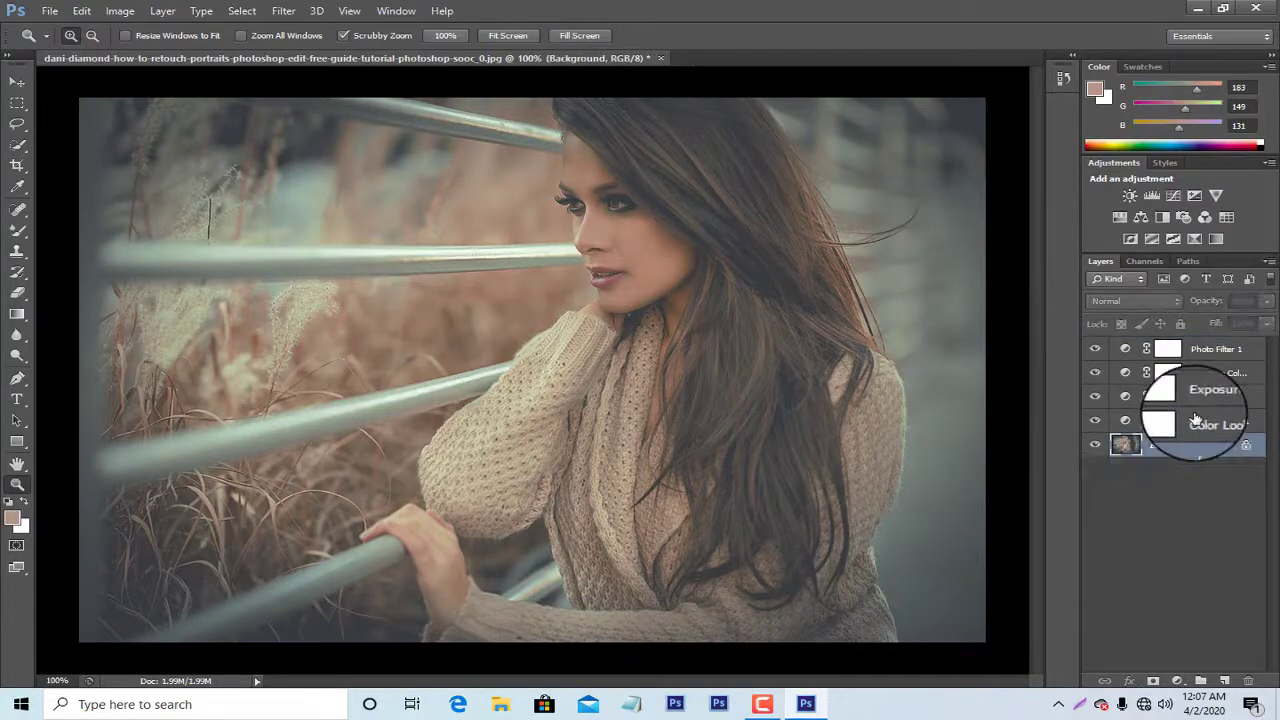
left_click(1196, 420)
key("Delete")
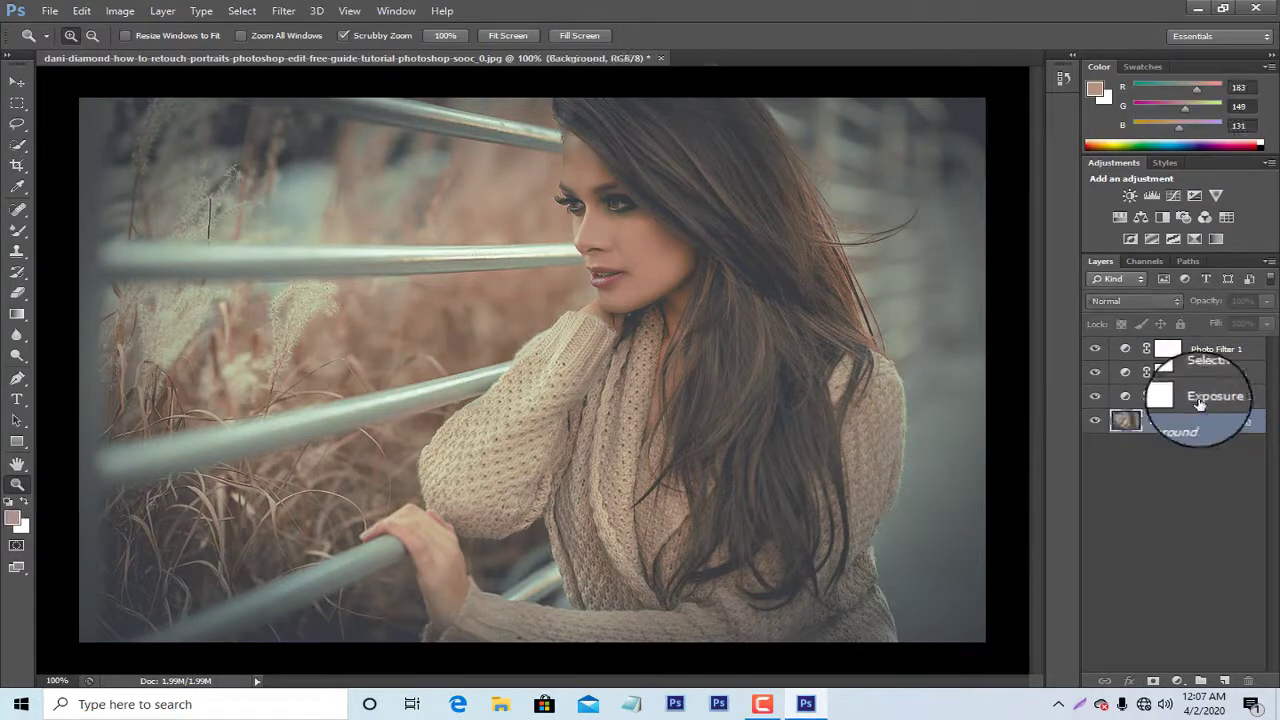
left_click(1198, 396)
key("Delete")
left_click(1203, 372)
key("Delete")
left_click(1209, 350)
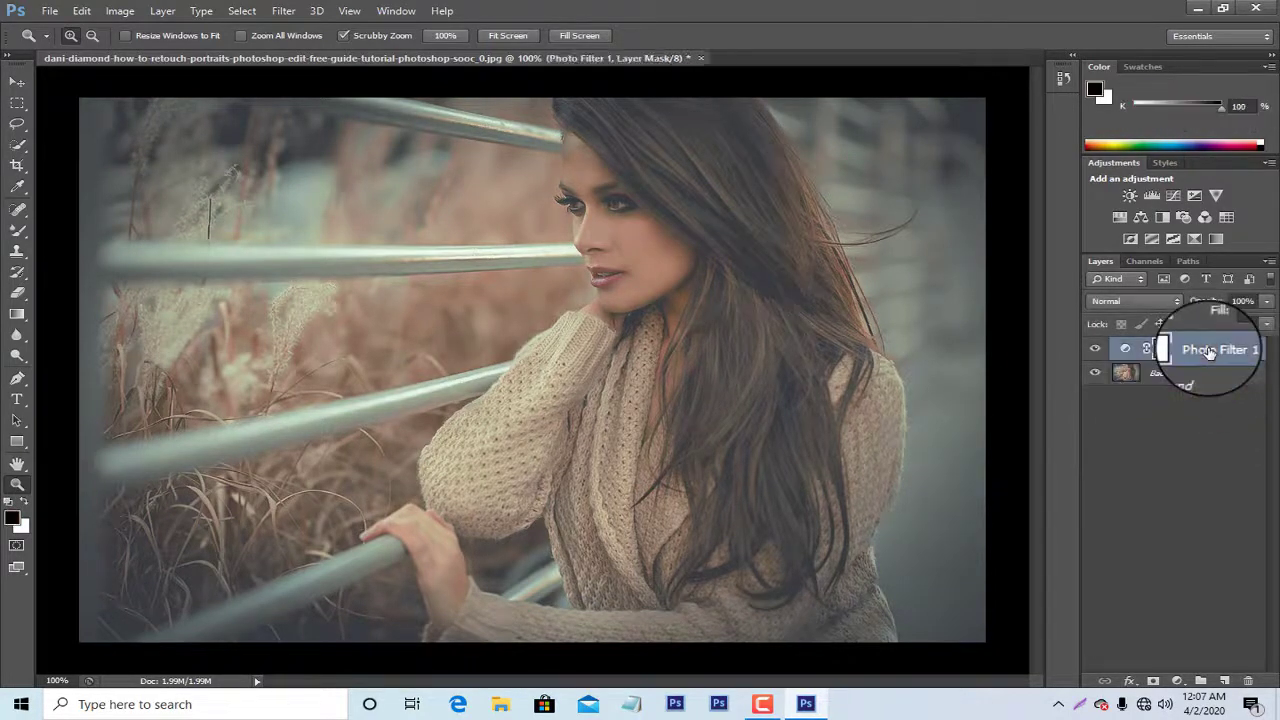
key("Delete")
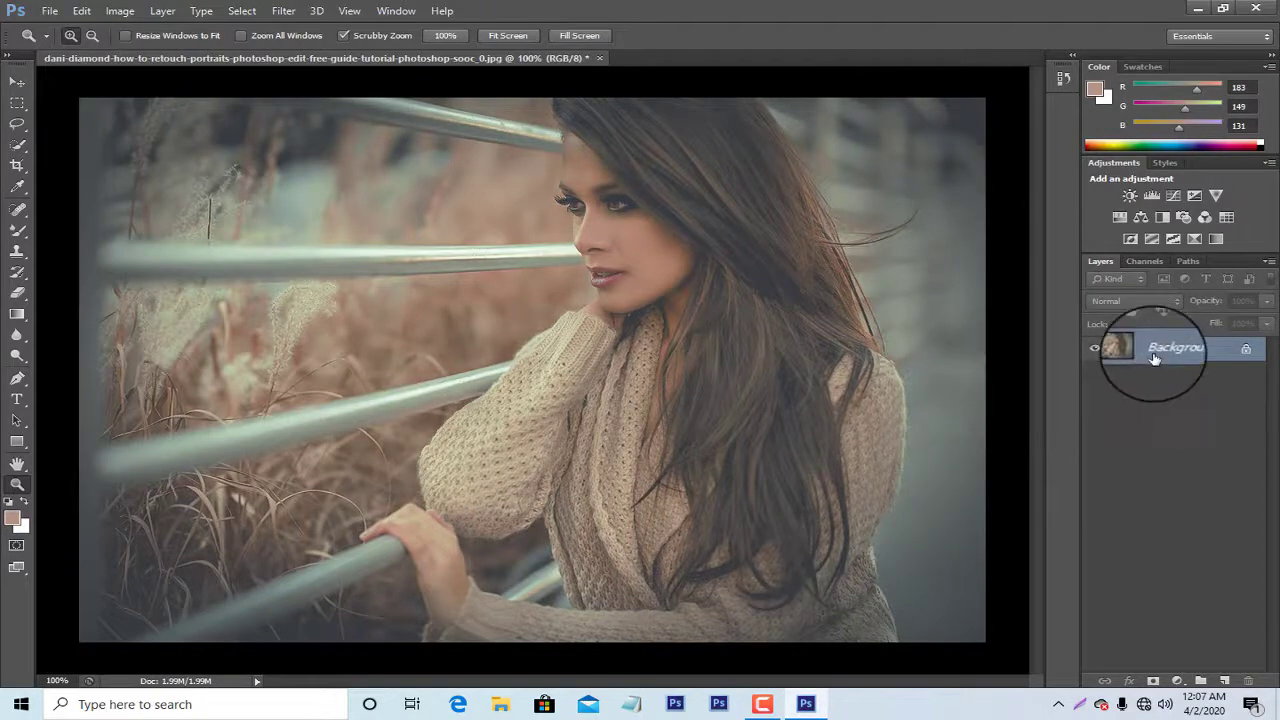
Duplicate Background and convert Background copy to a Smart Object
left_click_drag(1155, 358, 1224, 680)
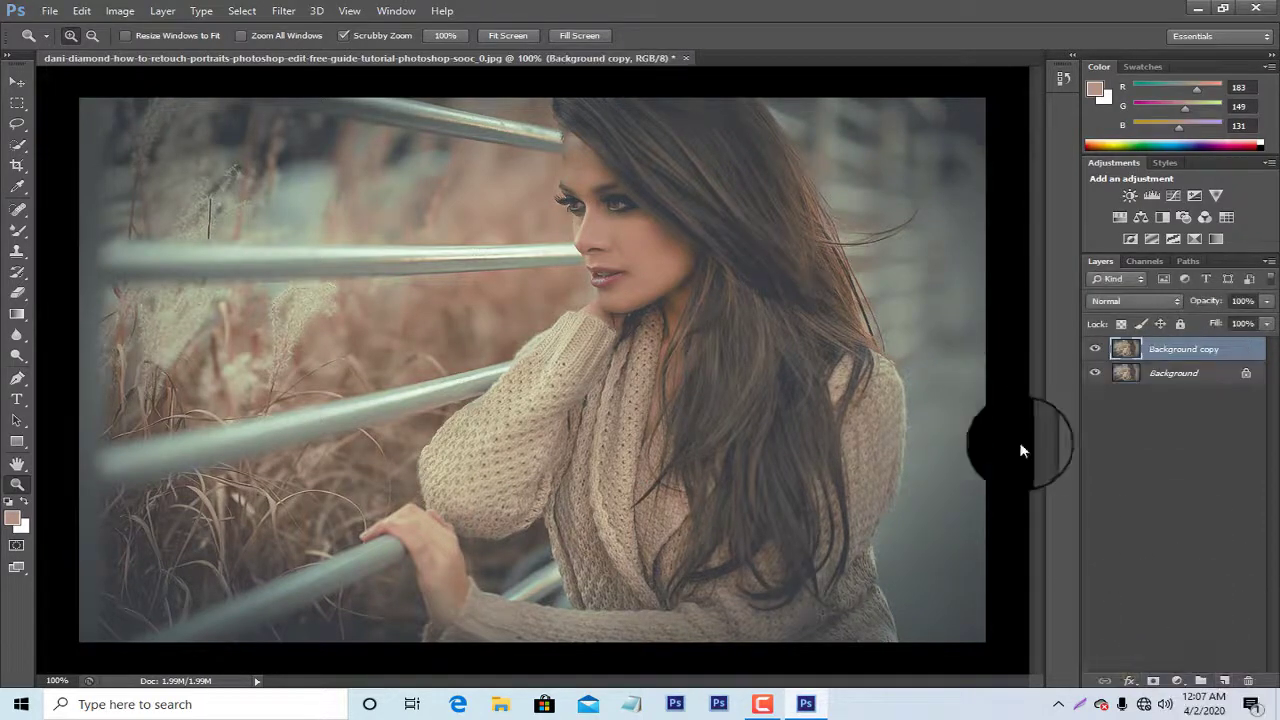
right_click(1173, 350)
left_click(985, 174)
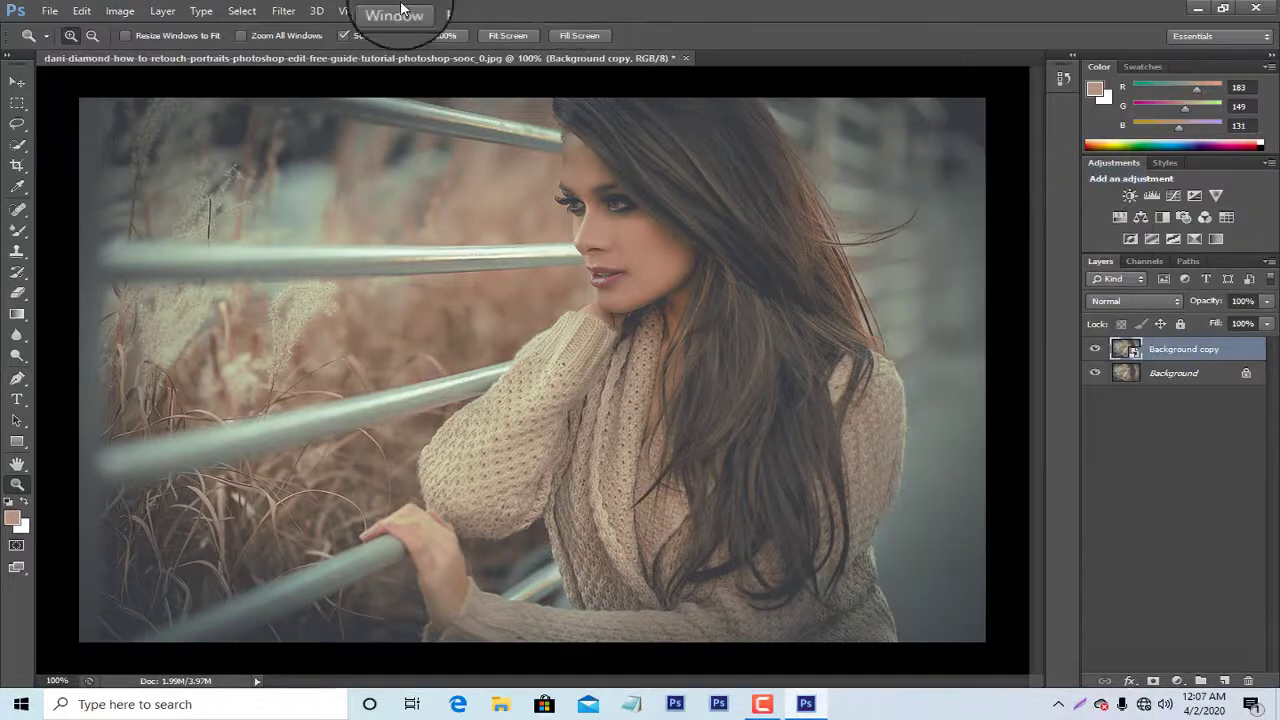
Apply a High Pass smart filter to Background copy and set its blend mode to Overlay
left_click(284, 12)
mouse_move(296, 294)
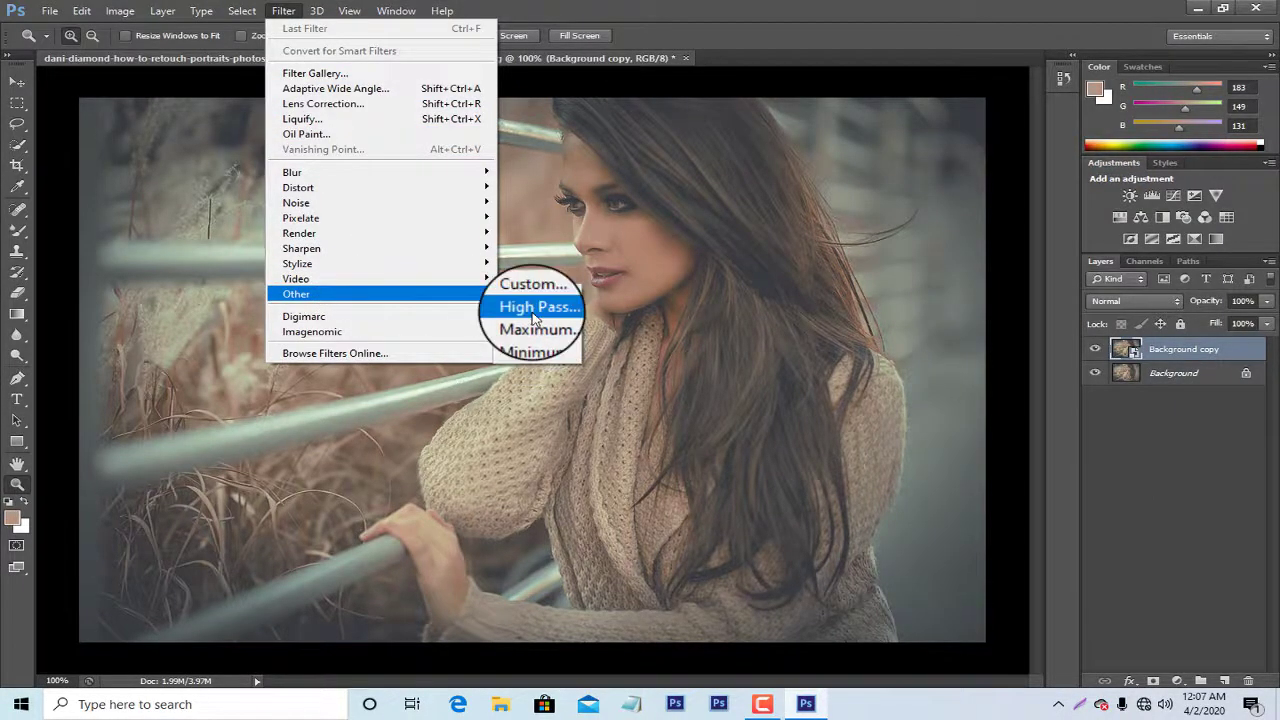
left_click(530, 314)
left_click(862, 277)
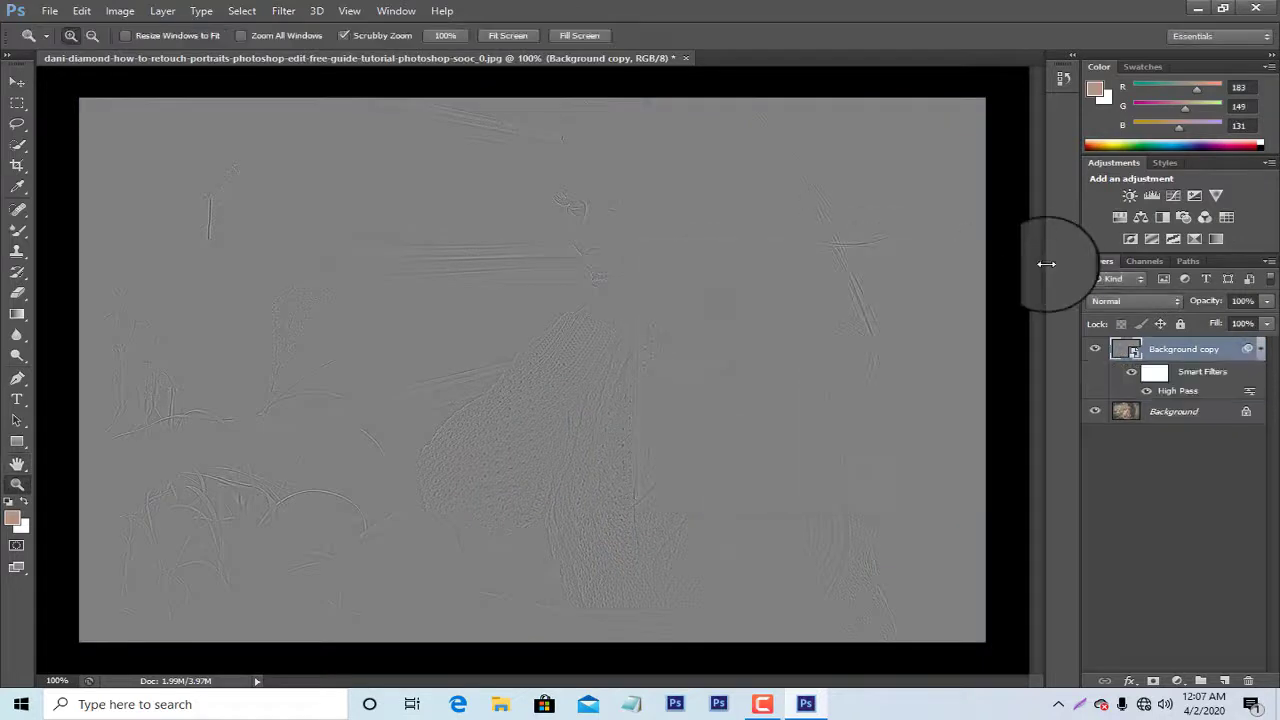
left_click(1108, 300)
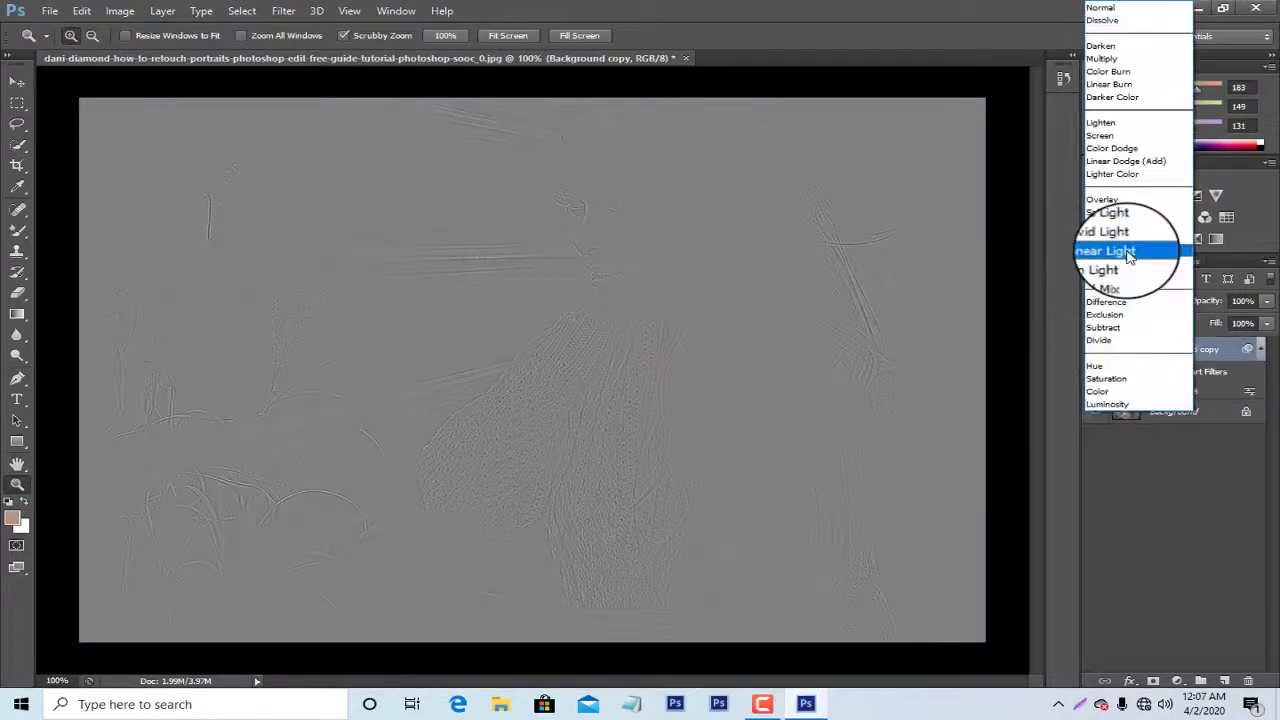
left_click(1100, 192)
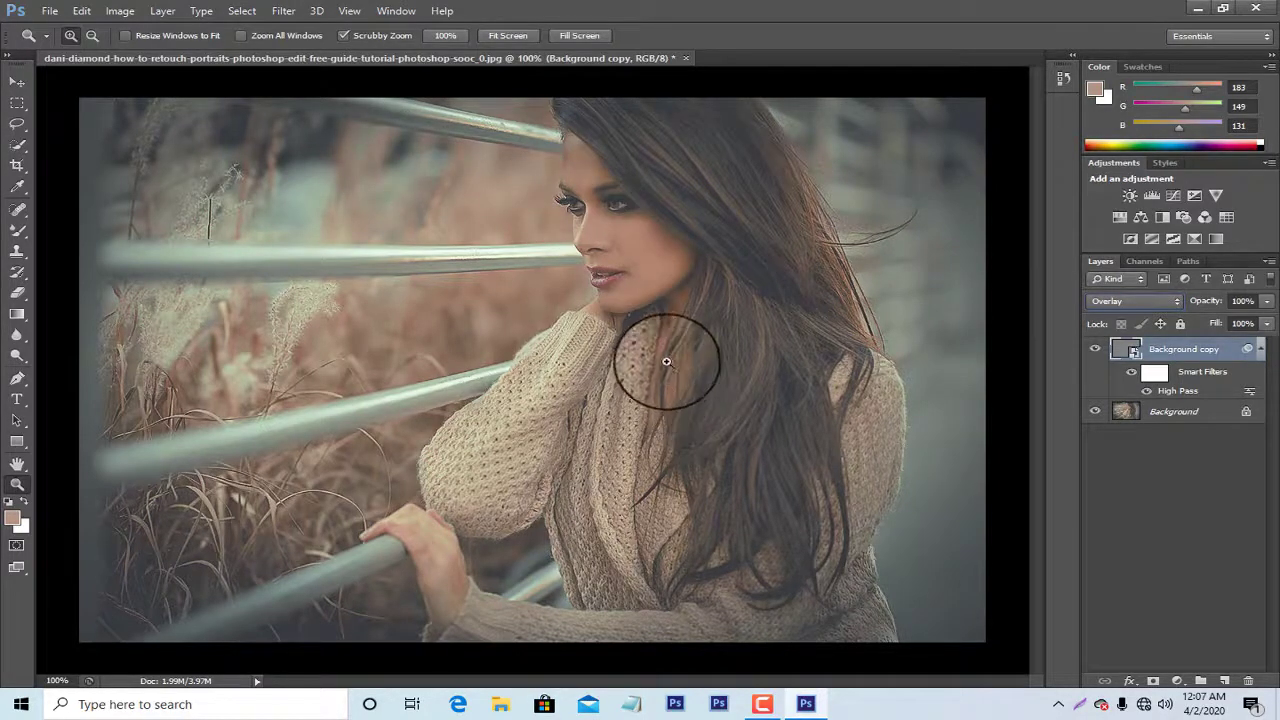
Save a JPEG copy of the retouched portrait named 12
left_click(49, 10)
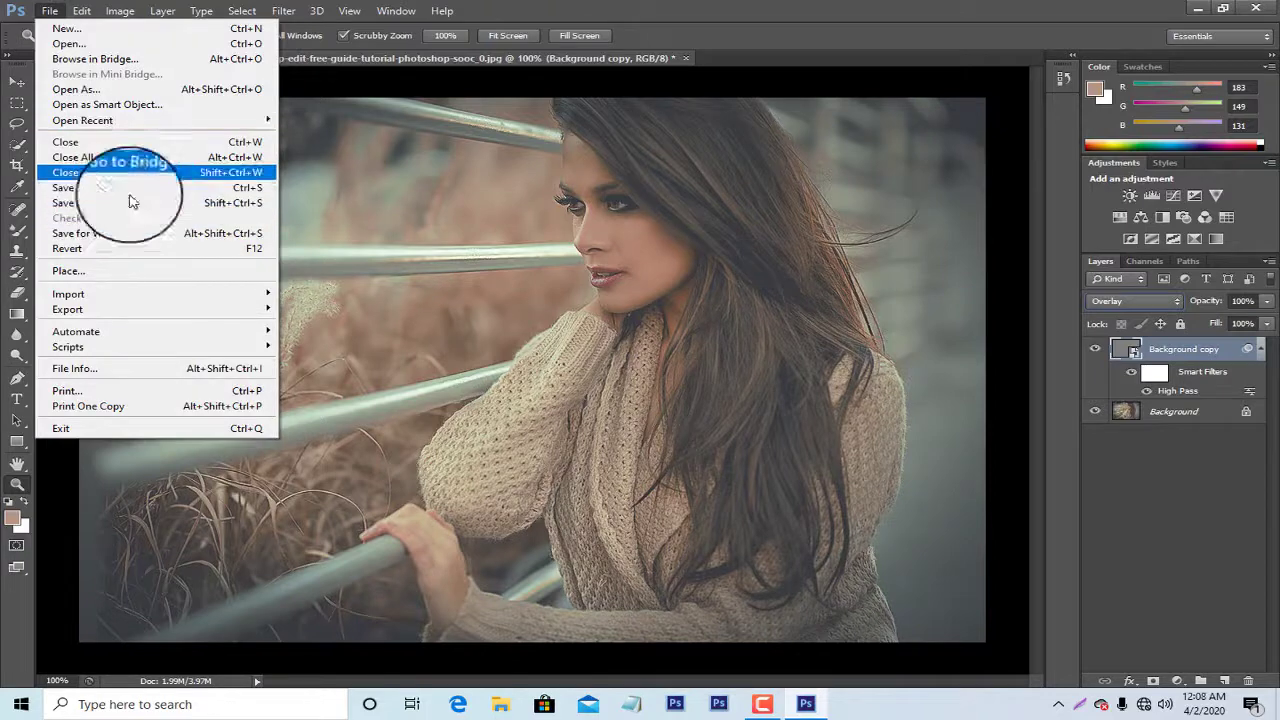
left_click(134, 204)
left_click(650, 417)
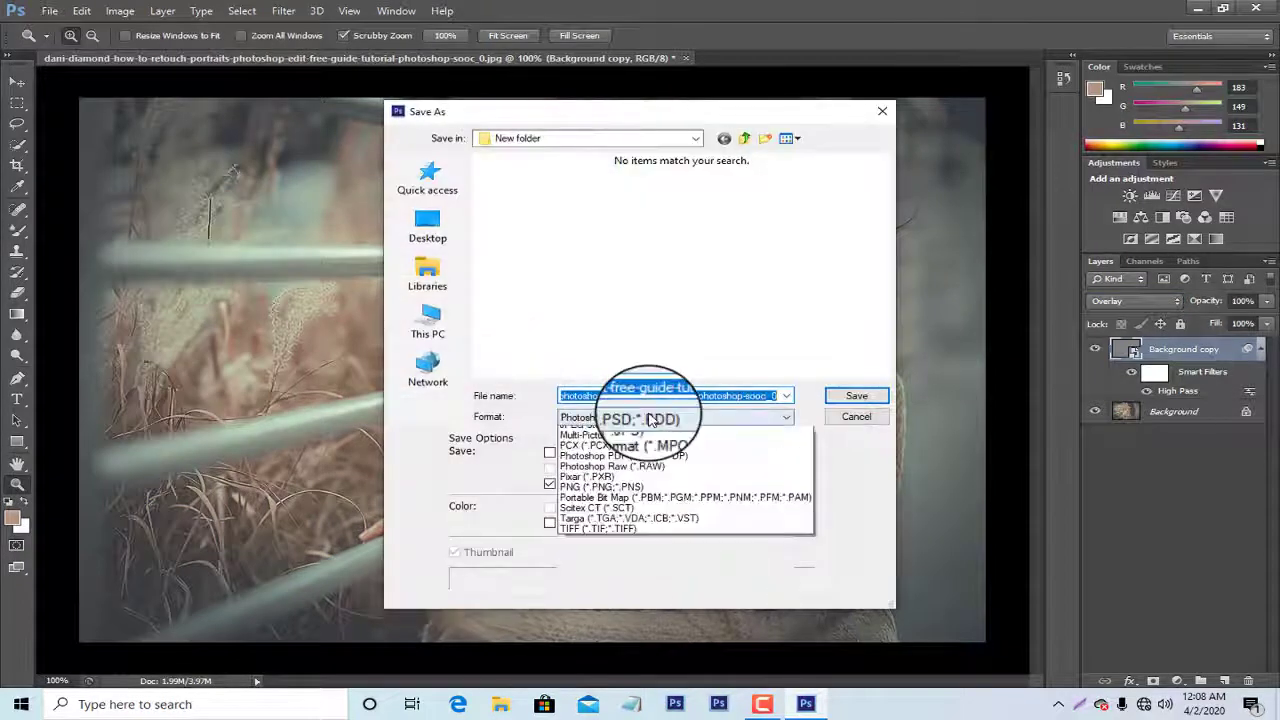
left_click(706, 523)
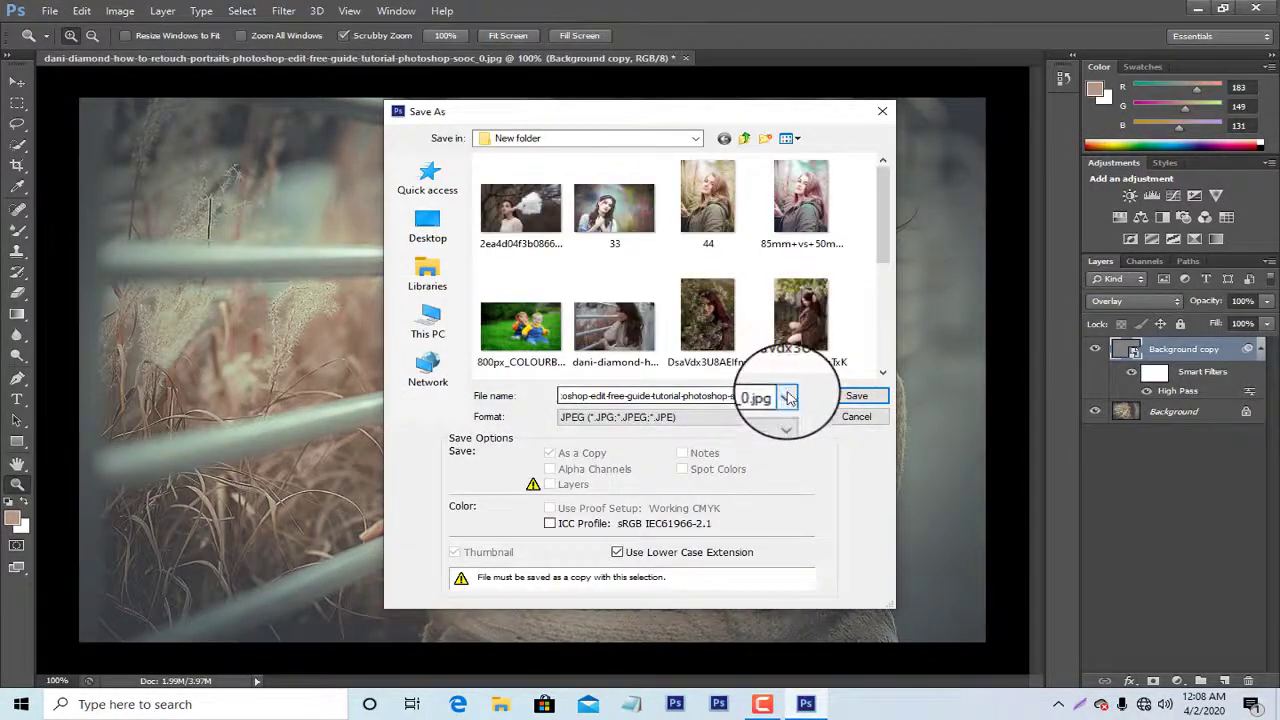
left_click(492, 405)
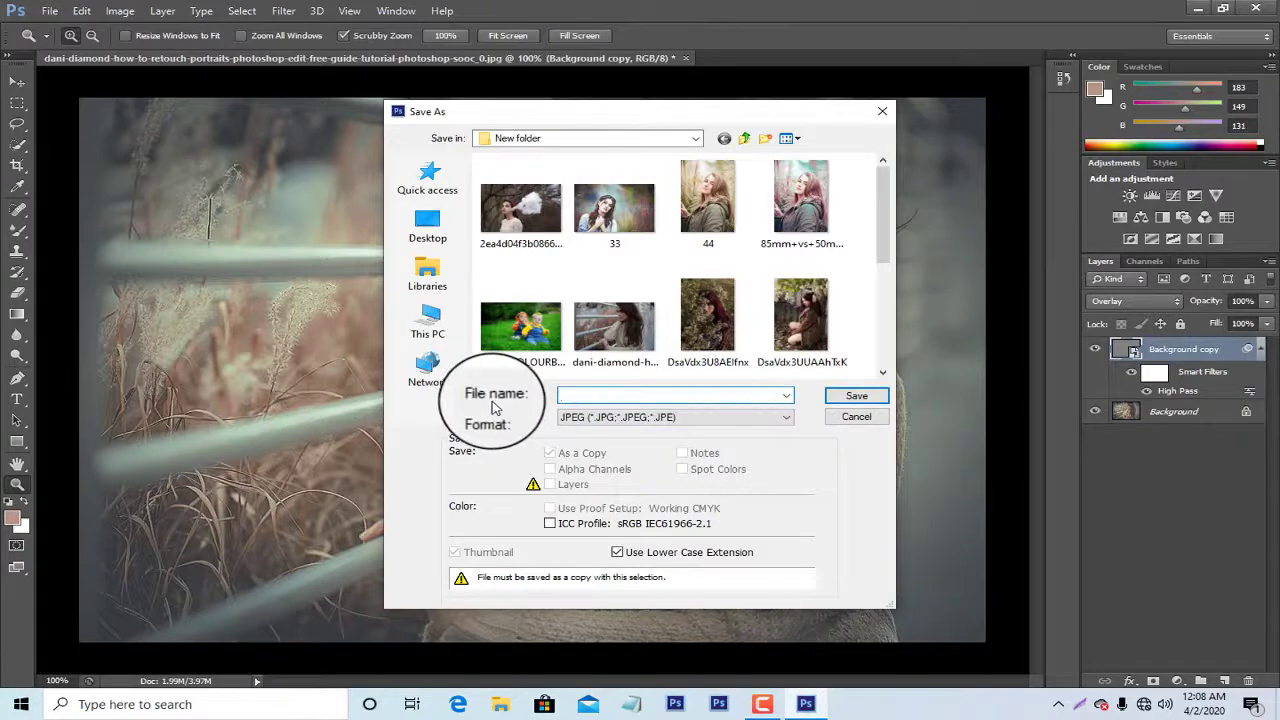
type("12")
left_click(857, 396)
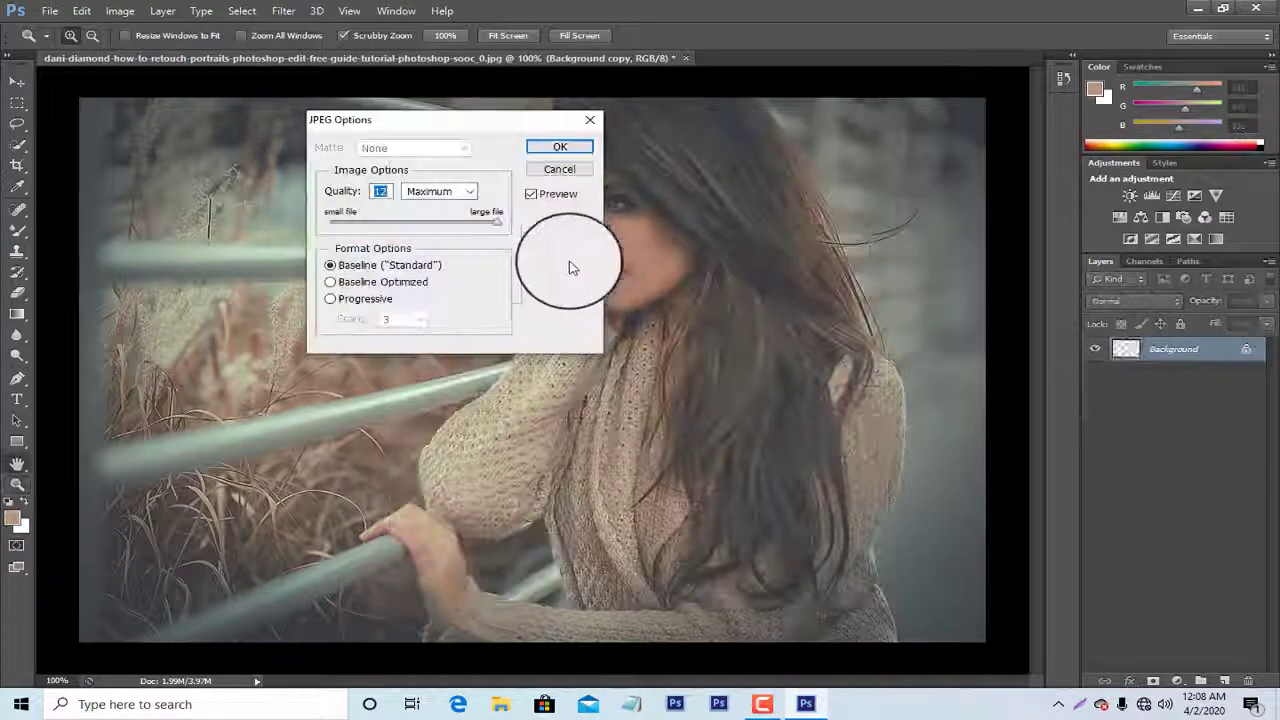
Accept Maximum JPEG quality, then close the document without saving further changes
left_click(560, 147)
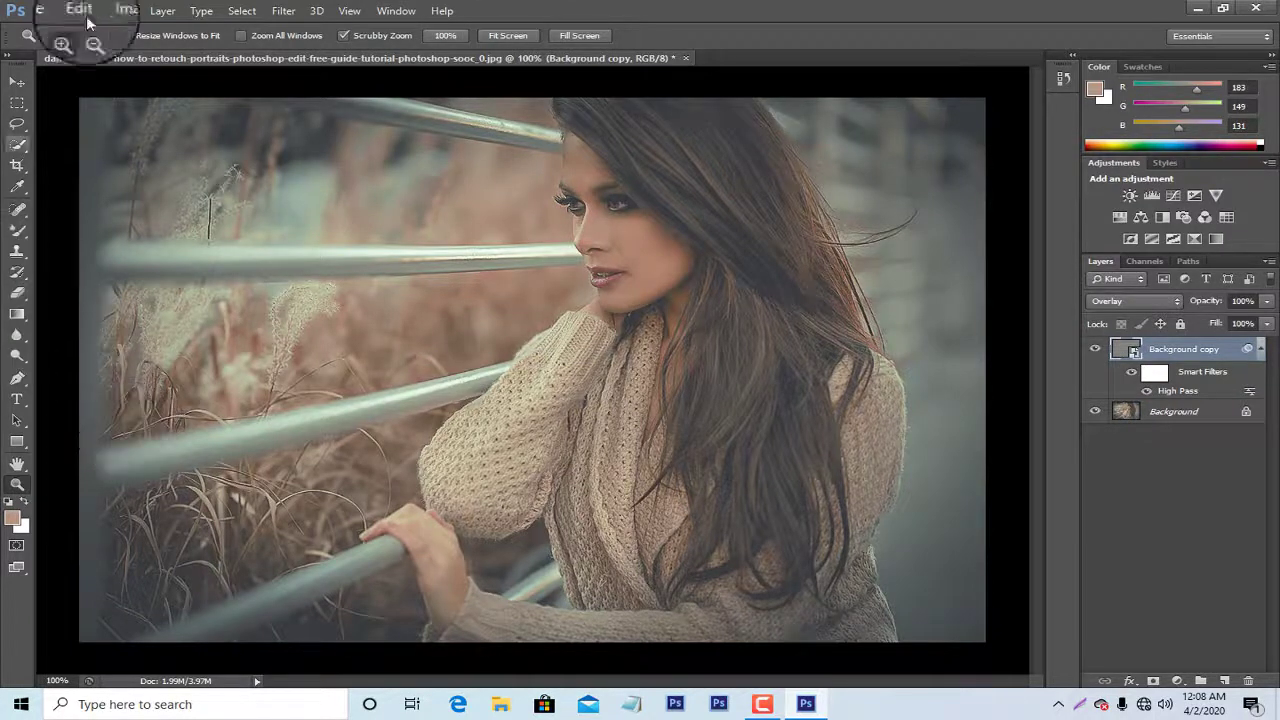
left_click(686, 59)
left_click(641, 276)
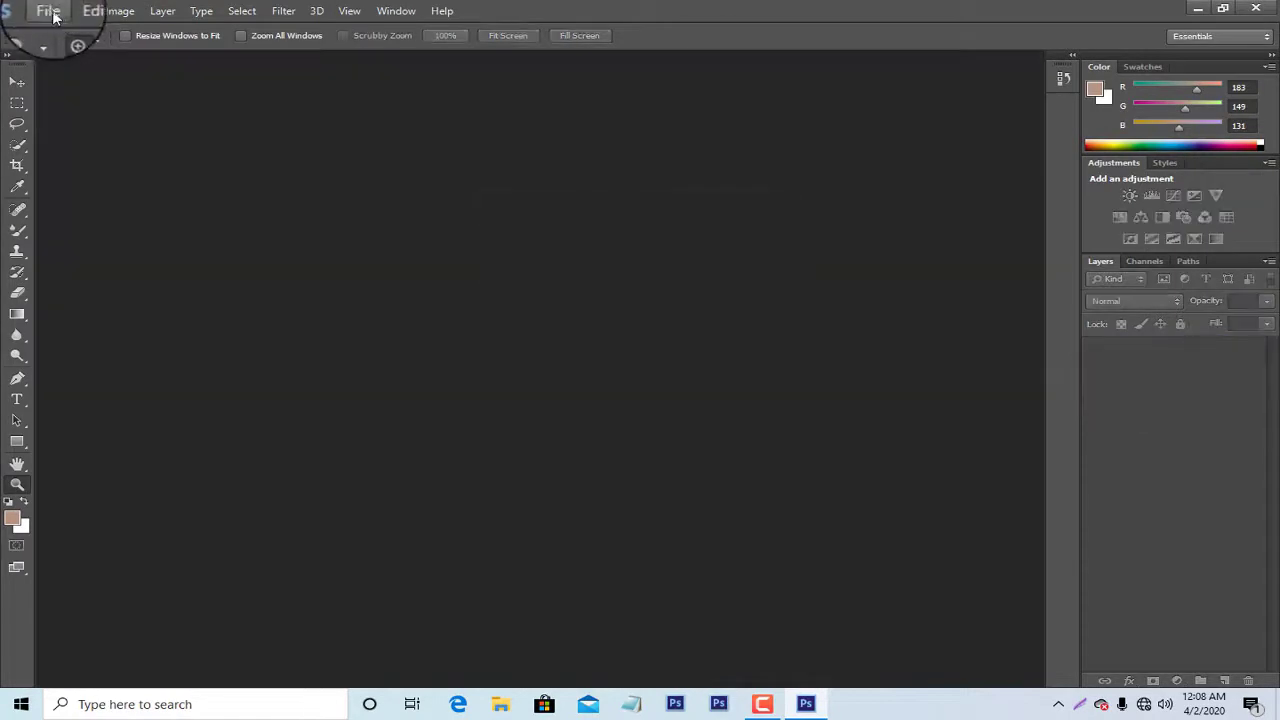
Open the 3333 portrait into Camera Raw
left_click(55, 12)
left_click(60, 40)
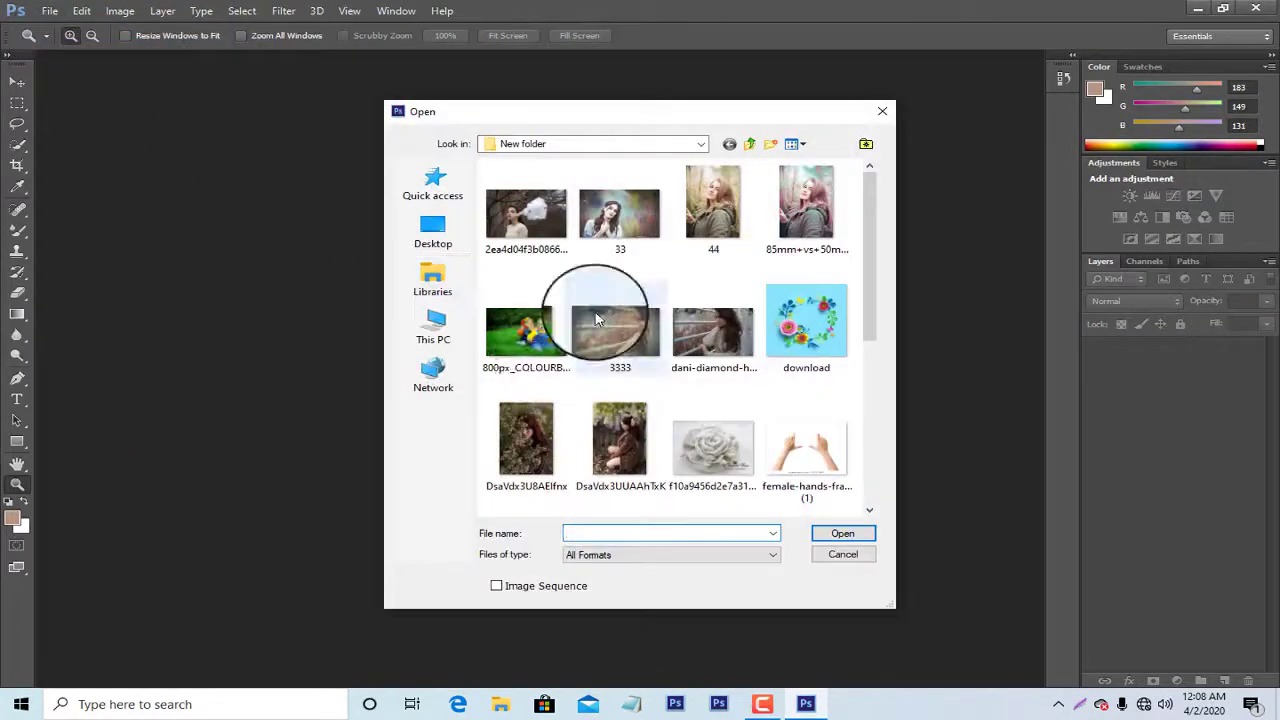
double_click(624, 337)
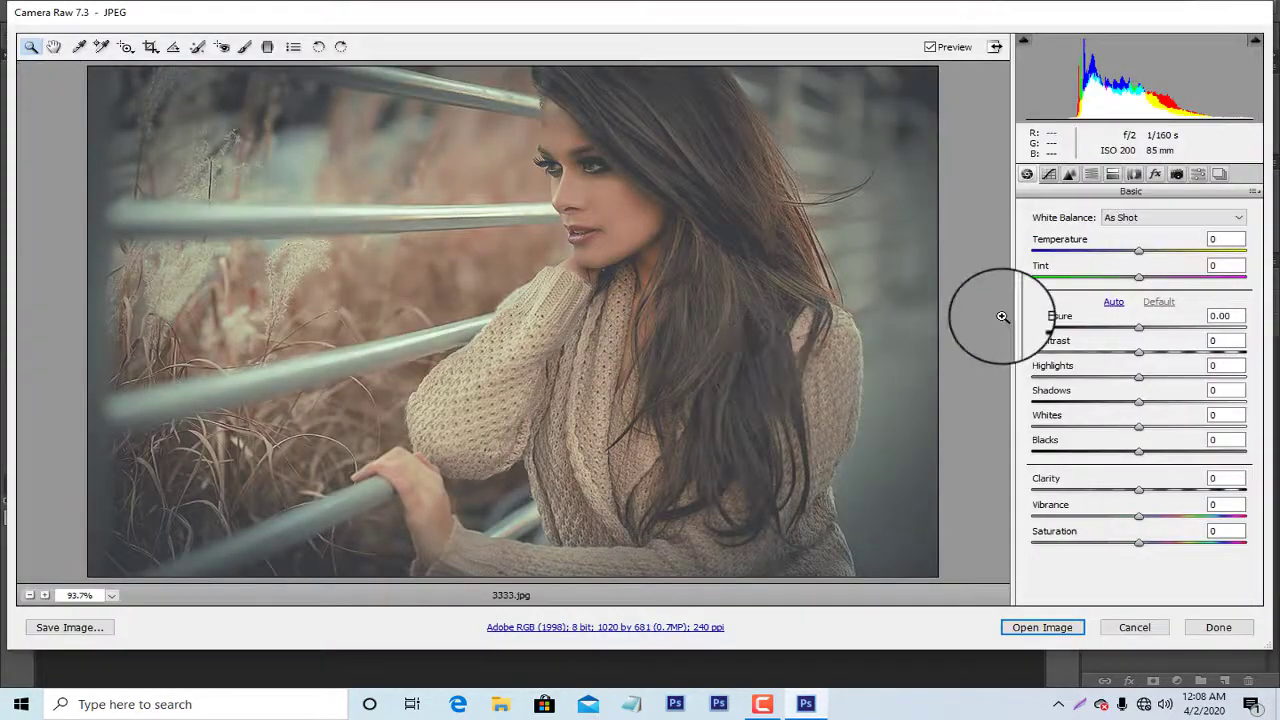
Cool the Basic panel white balance to Temperature -6 and Tint +9
left_click(1048, 174)
left_click(1026, 174)
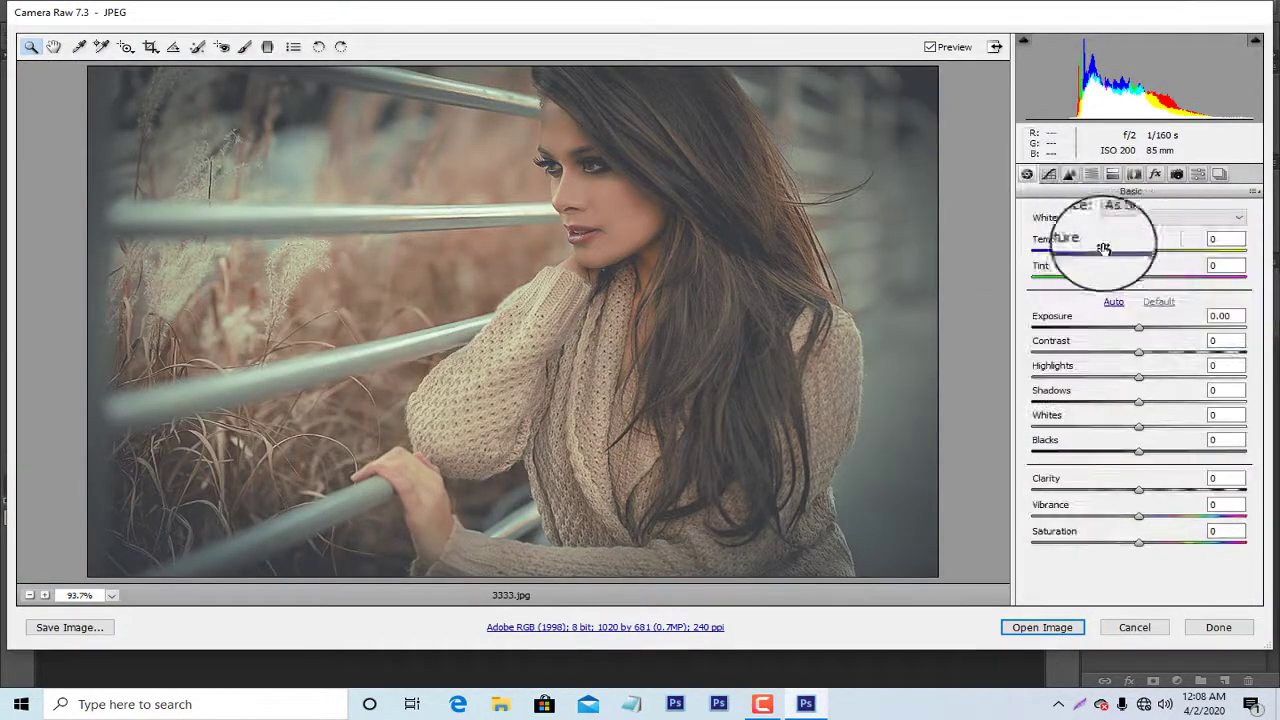
mouse_move(1145, 254)
left_mouse_down()
mouse_move(1127, 256)
mouse_move(1158, 282)
mouse_move(1141, 285)
mouse_move(1163, 289)
mouse_move(1151, 290)
left_mouse_up()
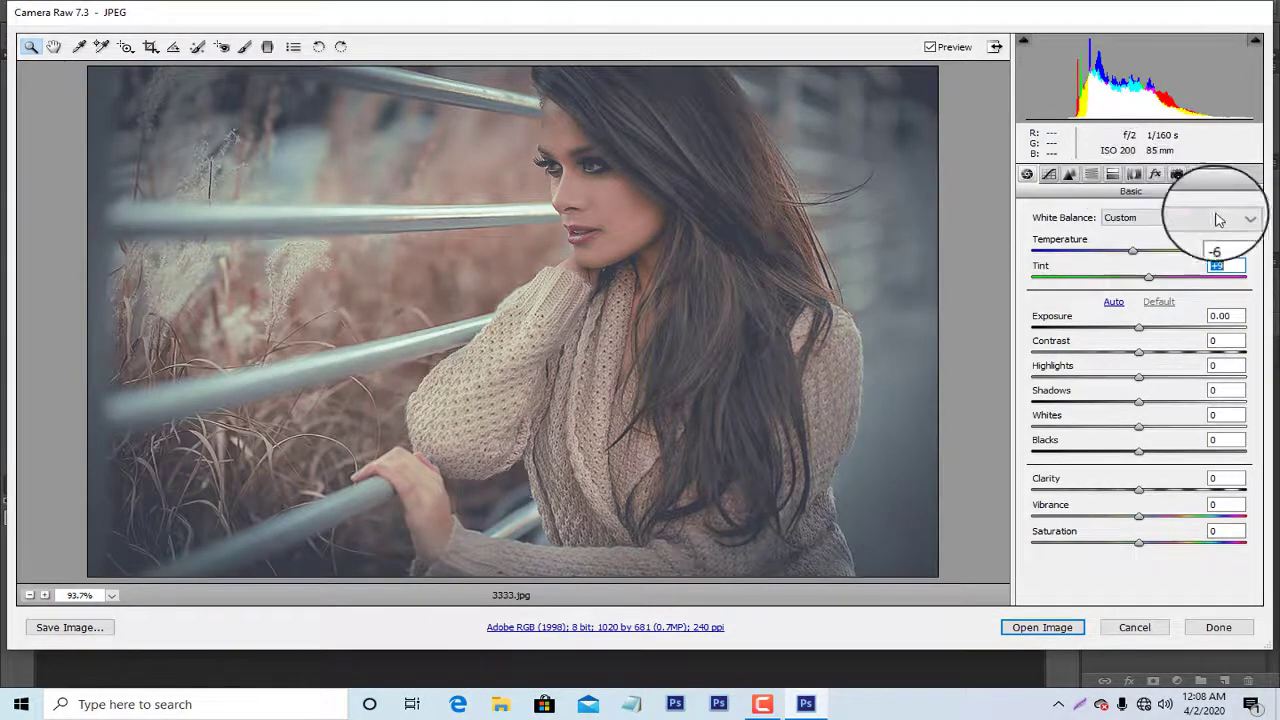
Calibrate Green Primary to hue -13, saturation +31, and Blue Primary to hue -20, saturation +29
left_click(1177, 174)
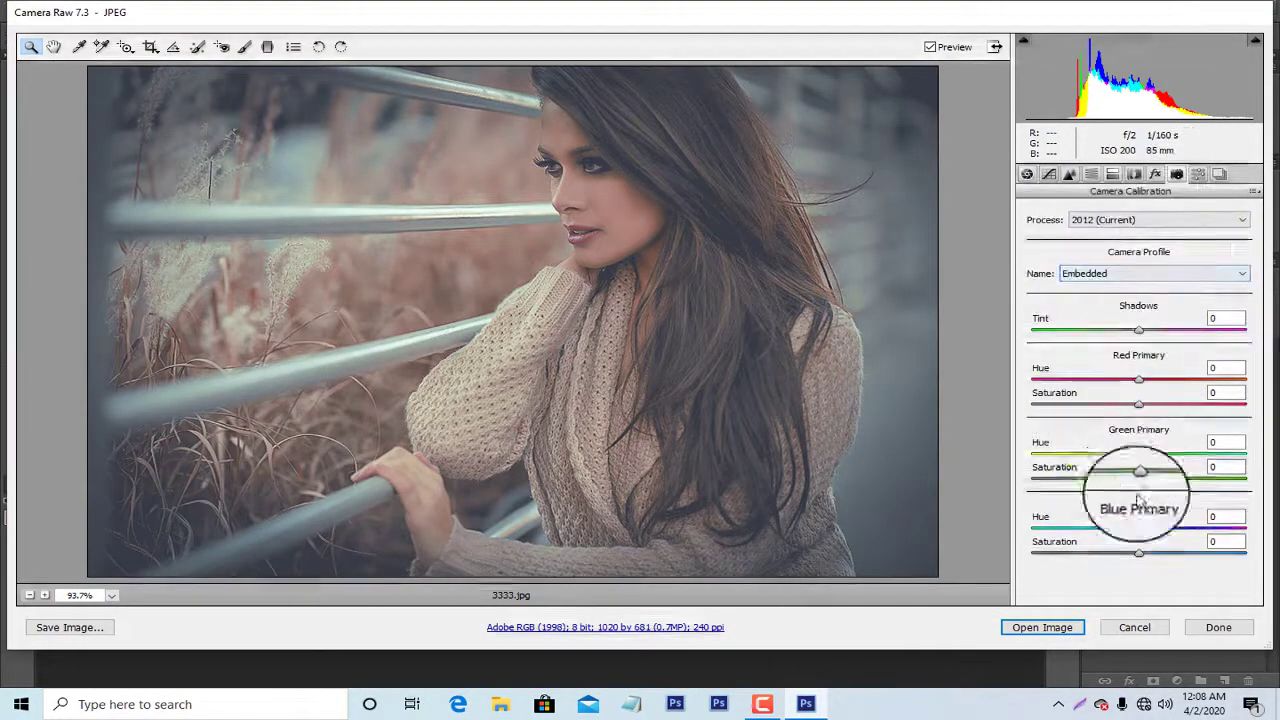
left_click(1138, 455)
mouse_move(1136, 455)
left_mouse_down()
mouse_move(1125, 455)
mouse_move(1175, 470)
left_mouse_up()
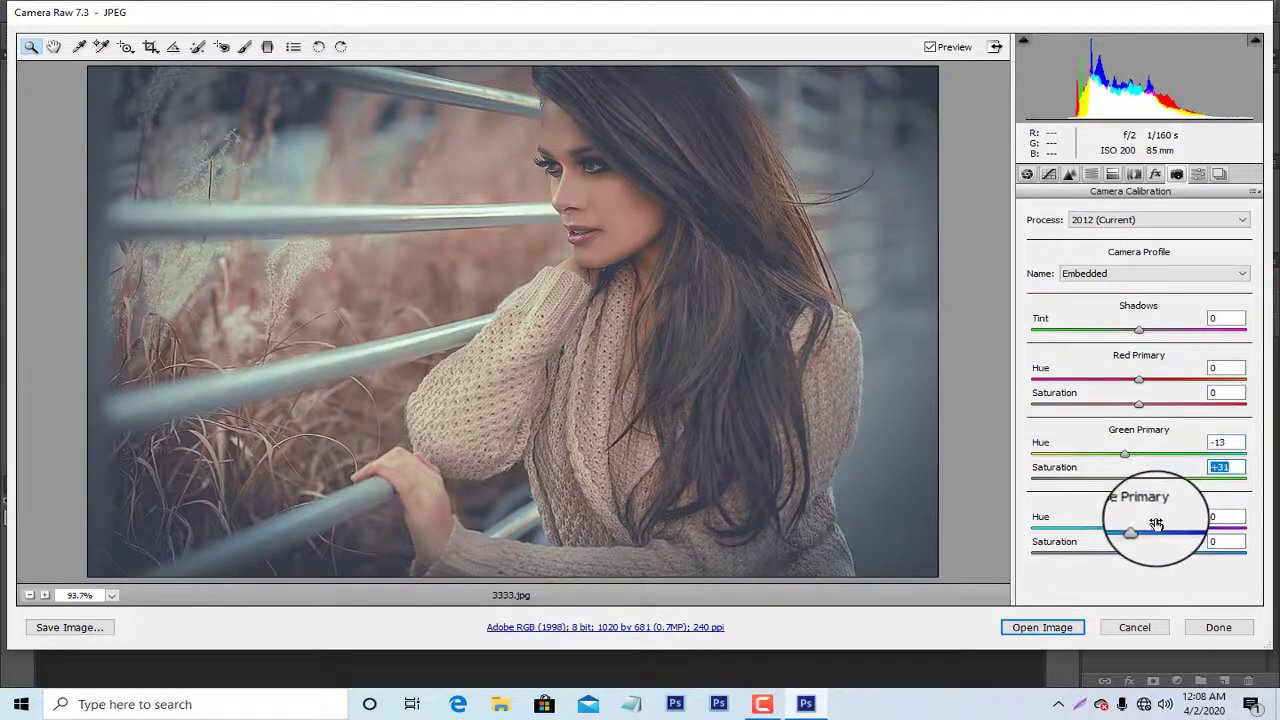
mouse_move(1138, 527)
left_mouse_down()
mouse_move(1118, 527)
mouse_move(1170, 553)
left_mouse_up()
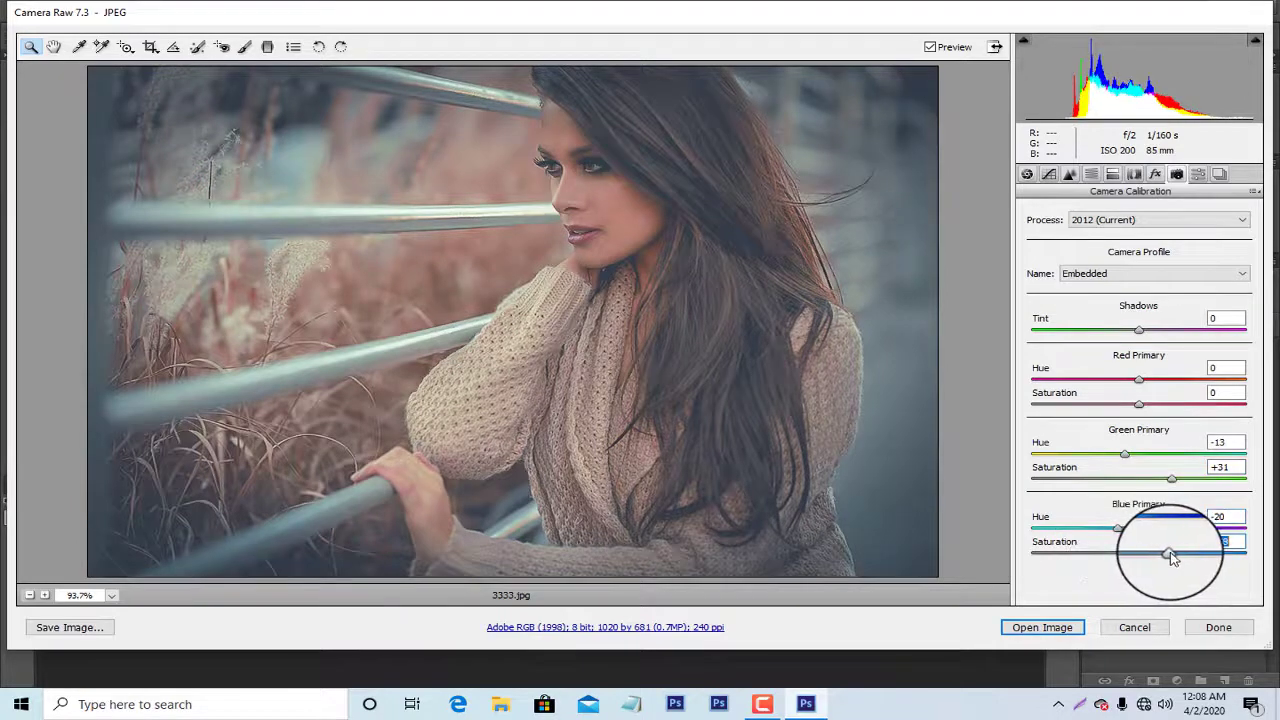
Set Contrast +29, Shadows +34, Whites -12, Blacks -16 and Vibrance +11
left_click(1026, 174)
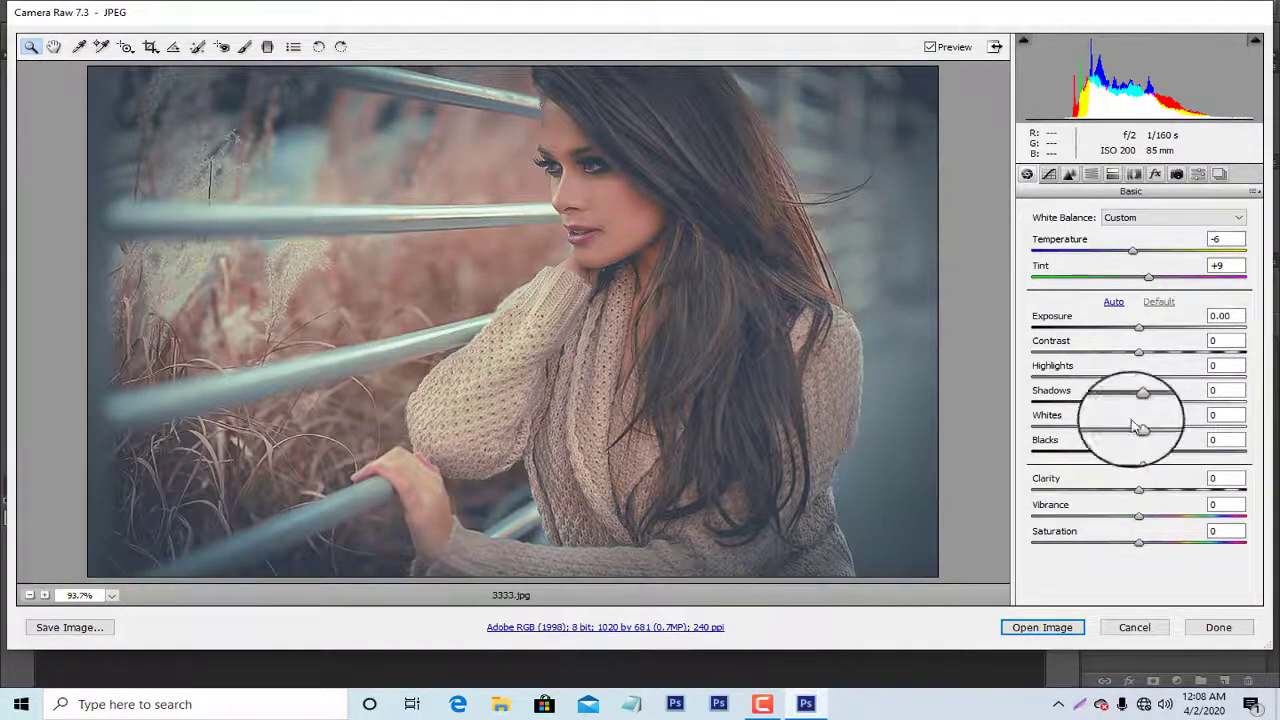
mouse_move(1138, 401)
left_mouse_down()
mouse_move(1178, 401)
mouse_move(1110, 433)
mouse_move(1122, 451)
left_mouse_up()
left_click_drag(1156, 354, 1176, 360)
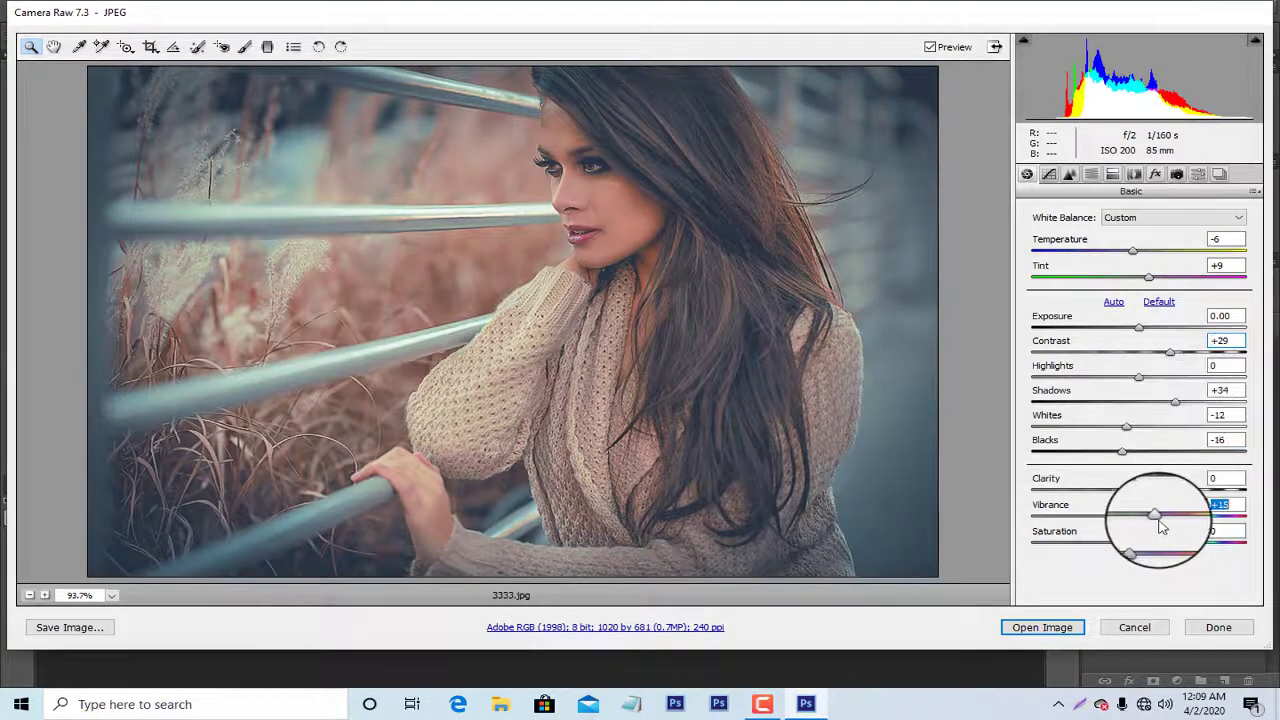
left_click_drag(1167, 518, 1151, 518)
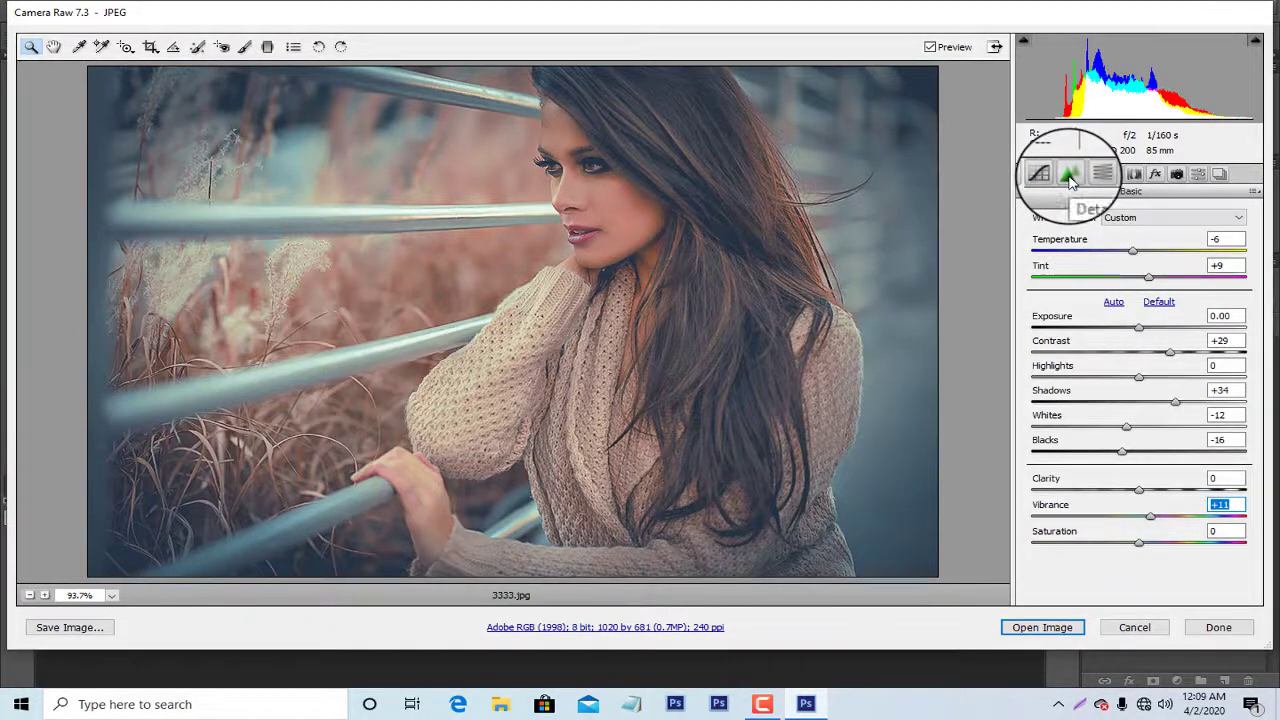
Open the graded image in Photoshop, keeping its embedded colour profile
left_click(1069, 175)
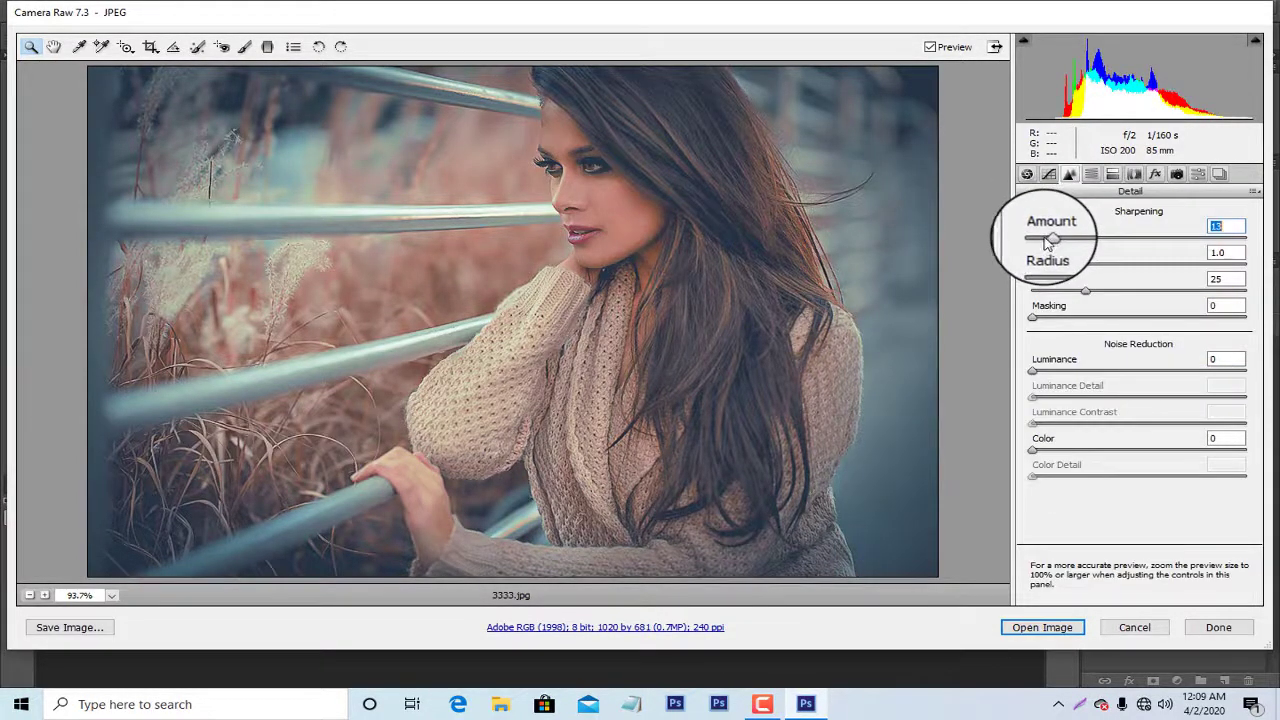
left_click(1050, 628)
left_click(460, 250)
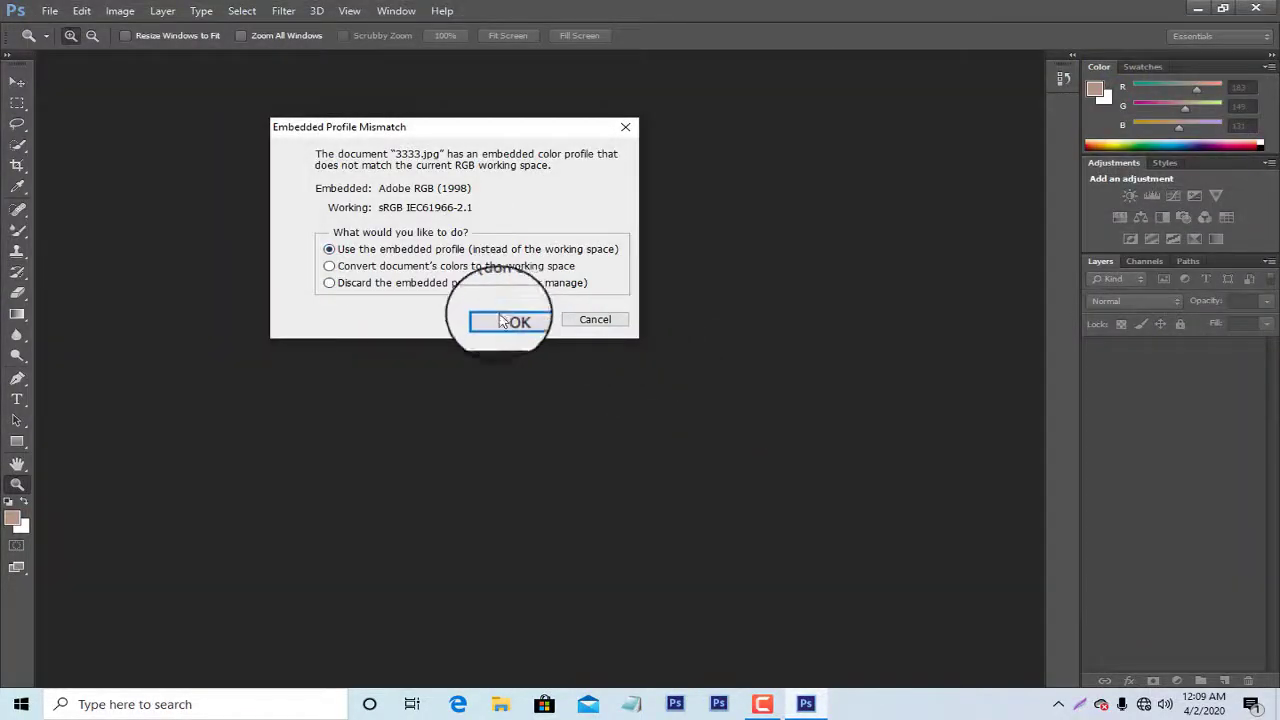
Confirm the embedded profile and zoom the portrait to 100%
left_click(514, 320)
right_click(632, 162)
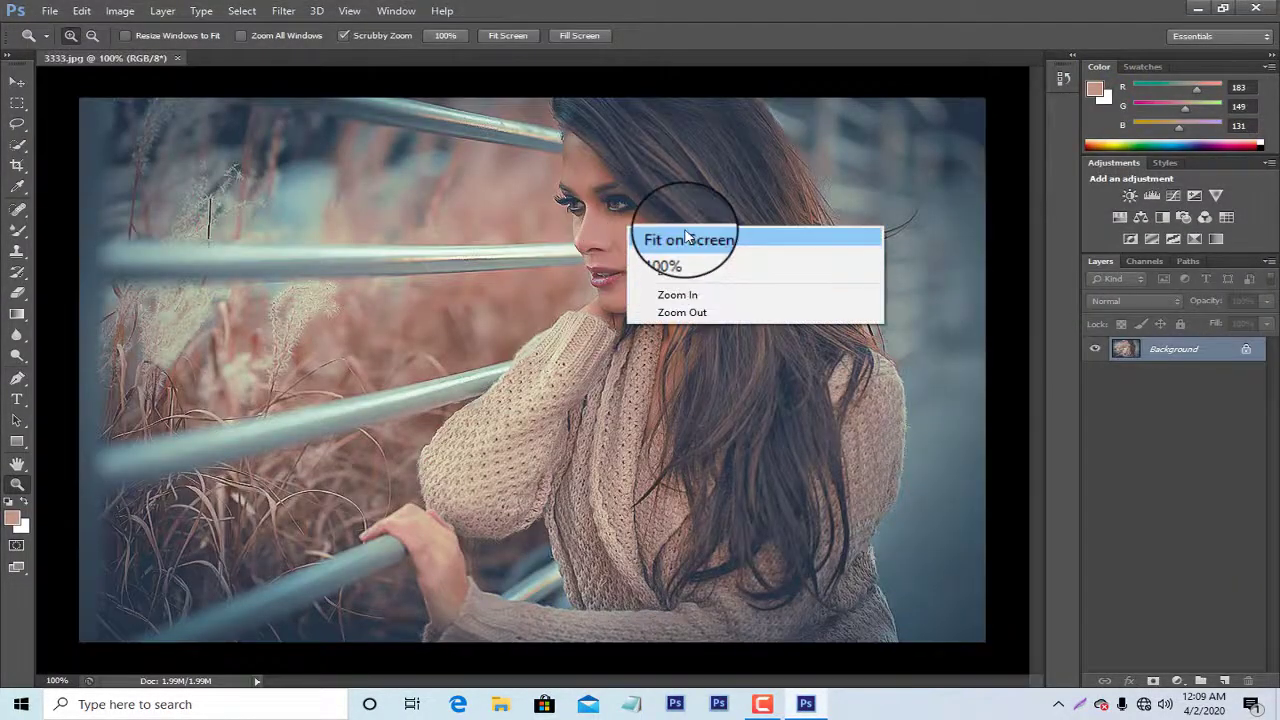
left_click(684, 180)
right_click(633, 216)
left_click(672, 309)
right_click(603, 250)
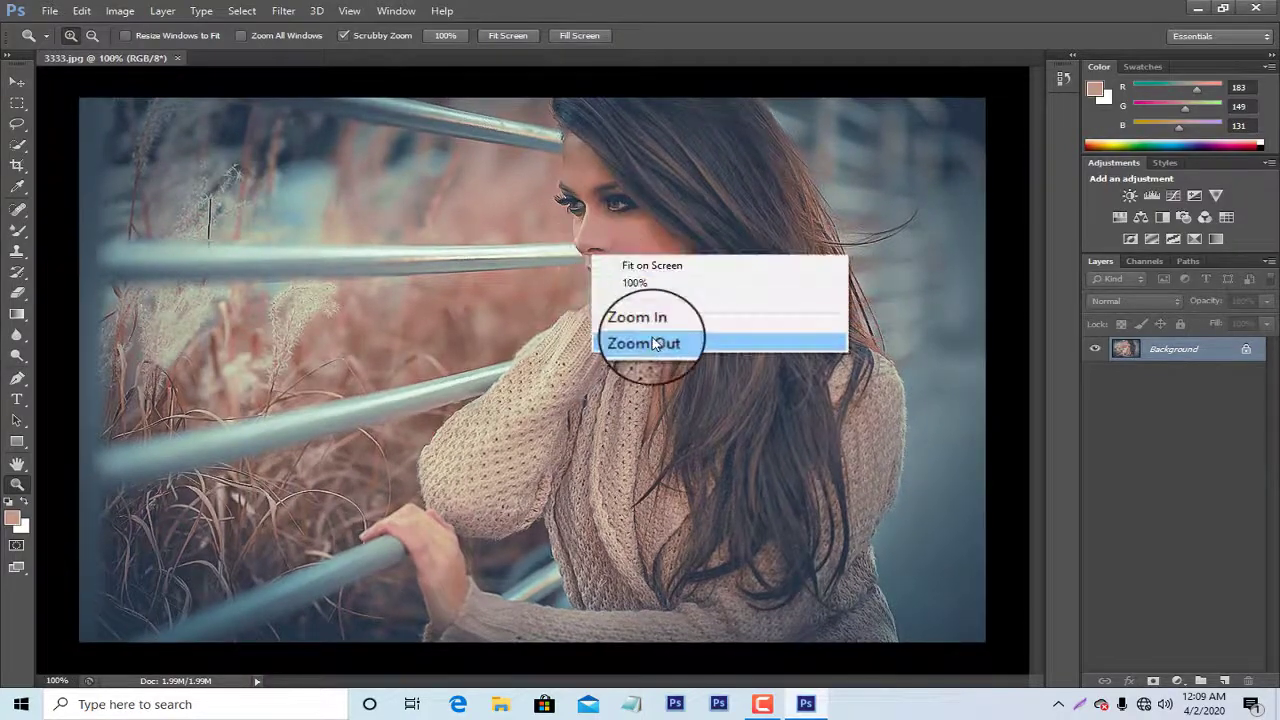
left_click(655, 341)
left_click(637, 302)
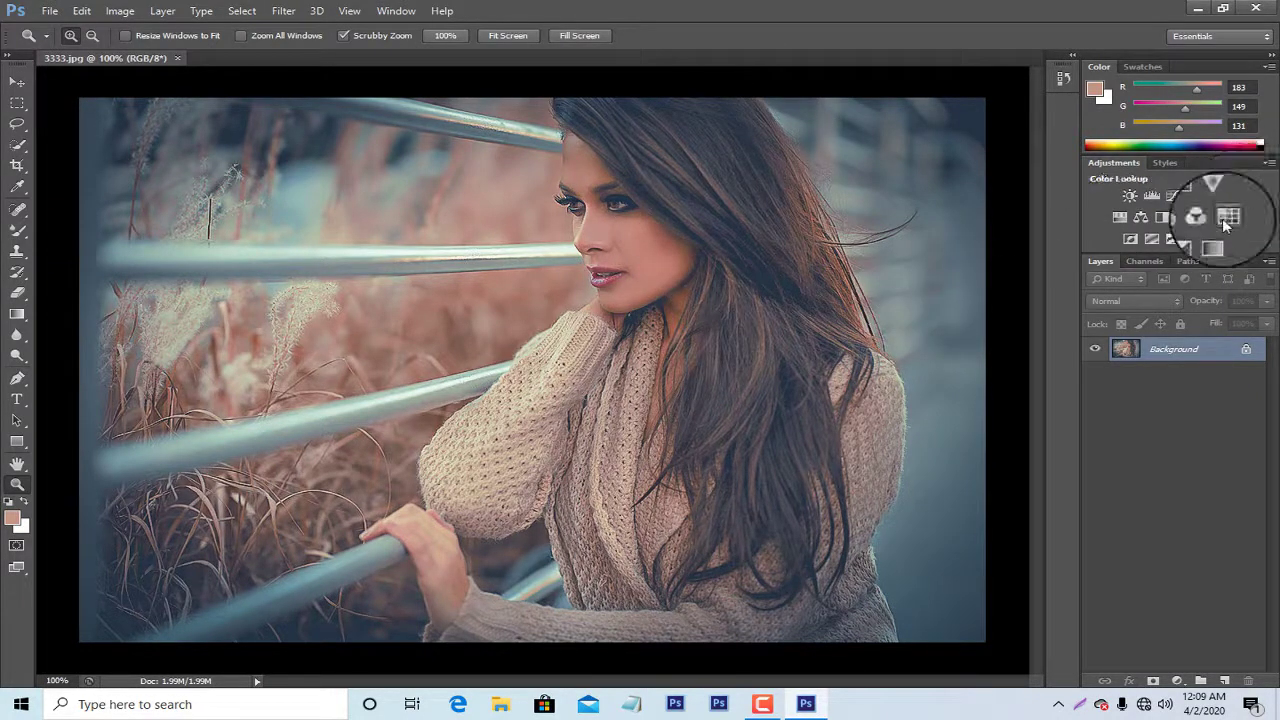
Add a gentle S-shaped Curves adjustment and merge it into the Background layer
left_click(1173, 195)
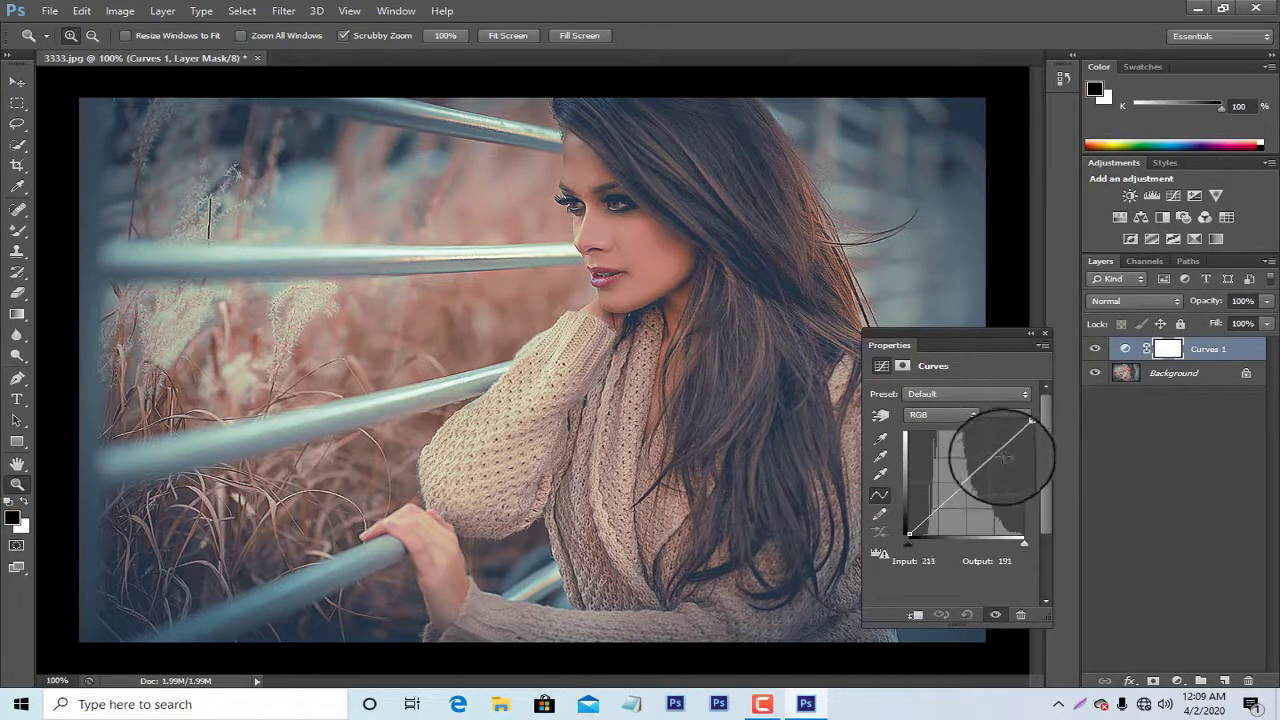
left_click_drag(998, 455, 997, 450)
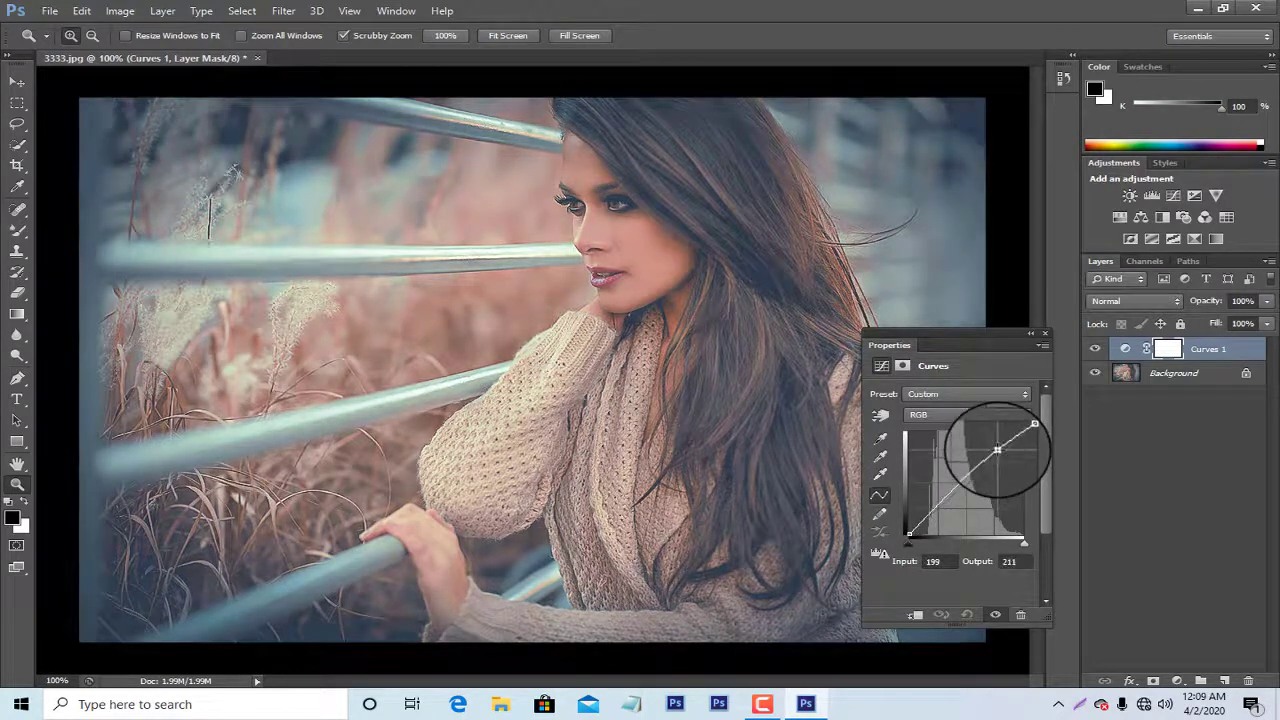
left_click_drag(948, 500, 944, 499)
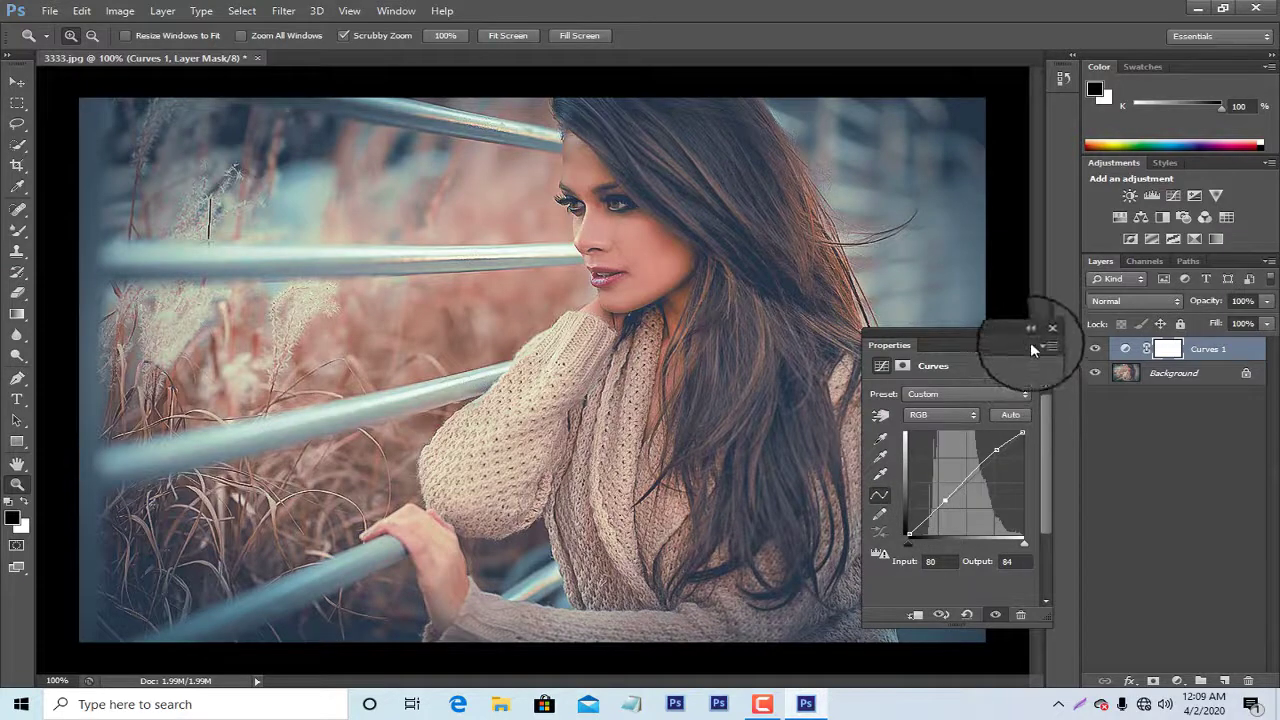
left_click(1052, 328)
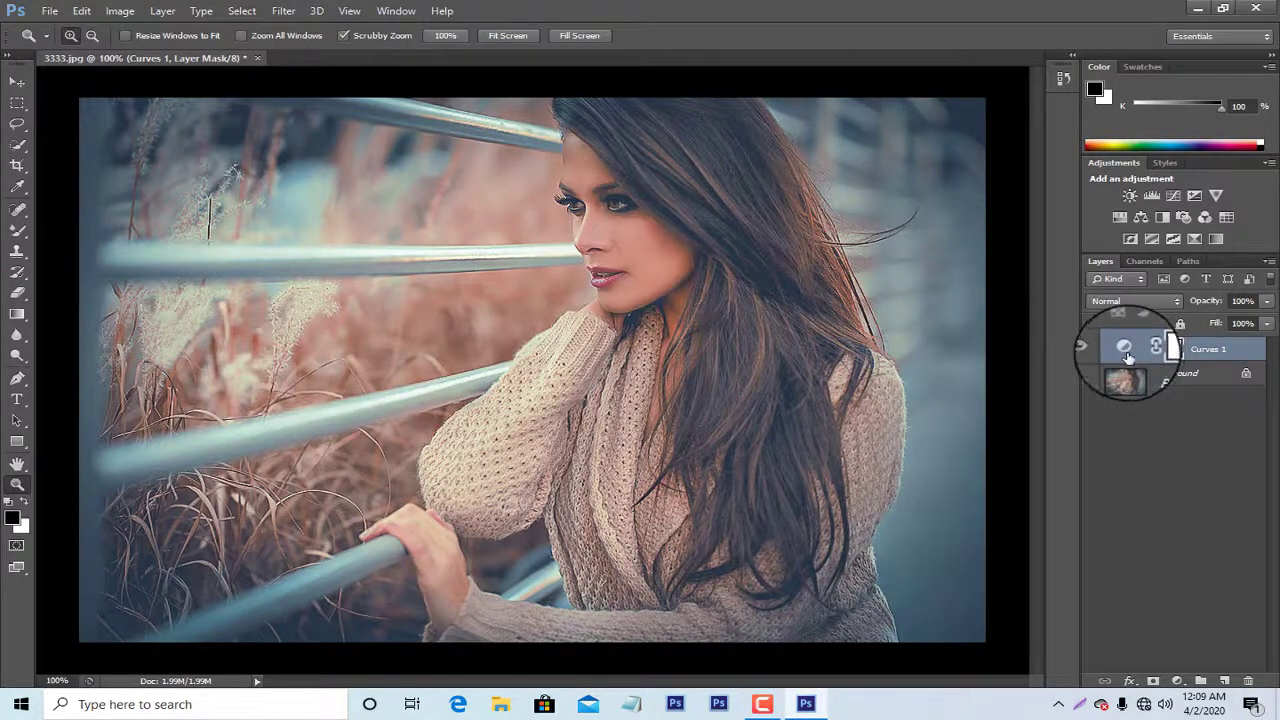
key("ctrl+e")
left_click(283, 10)
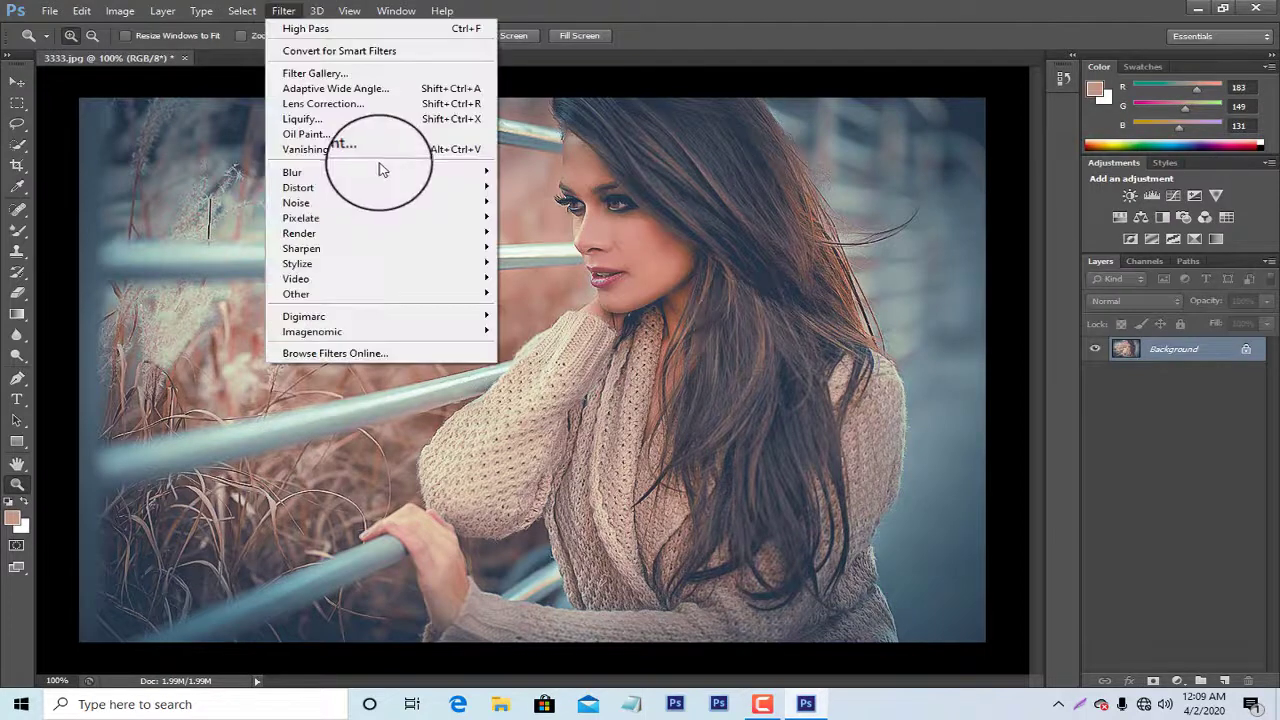
mouse_move(299, 233)
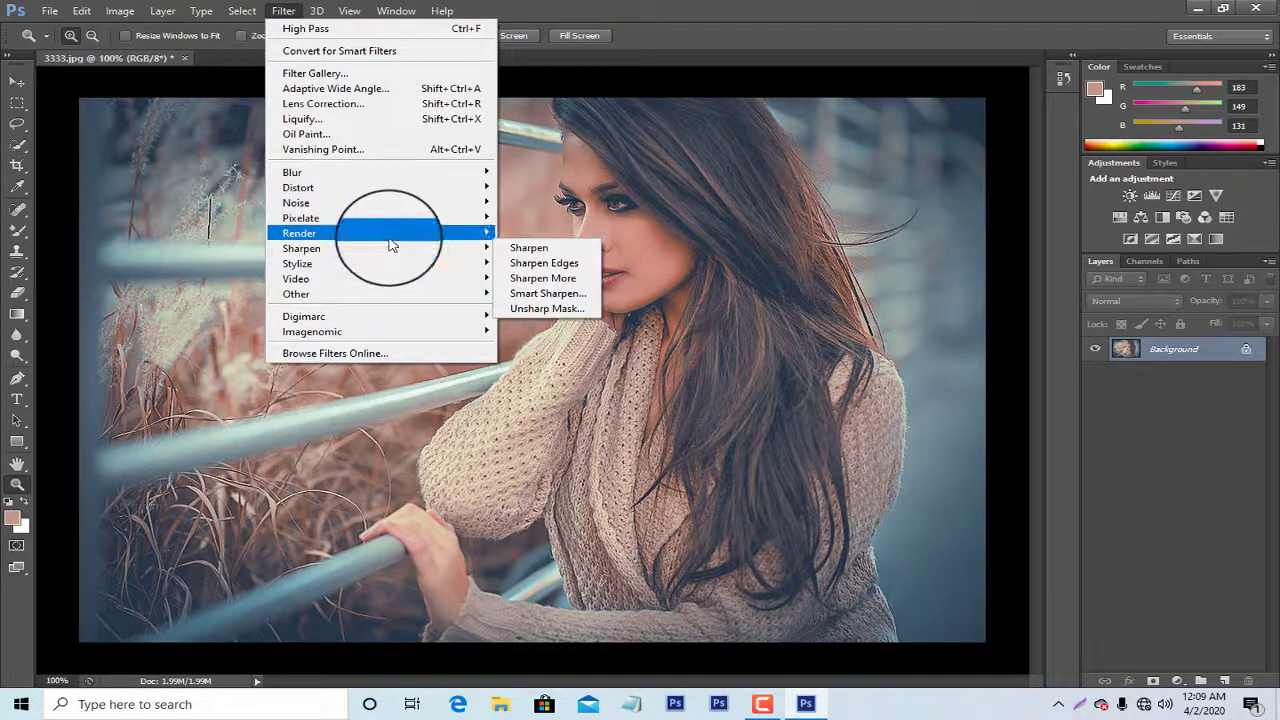
Render a 105mm Prime lens flare at 100% brightness near the upper-left railing
left_click(537, 280)
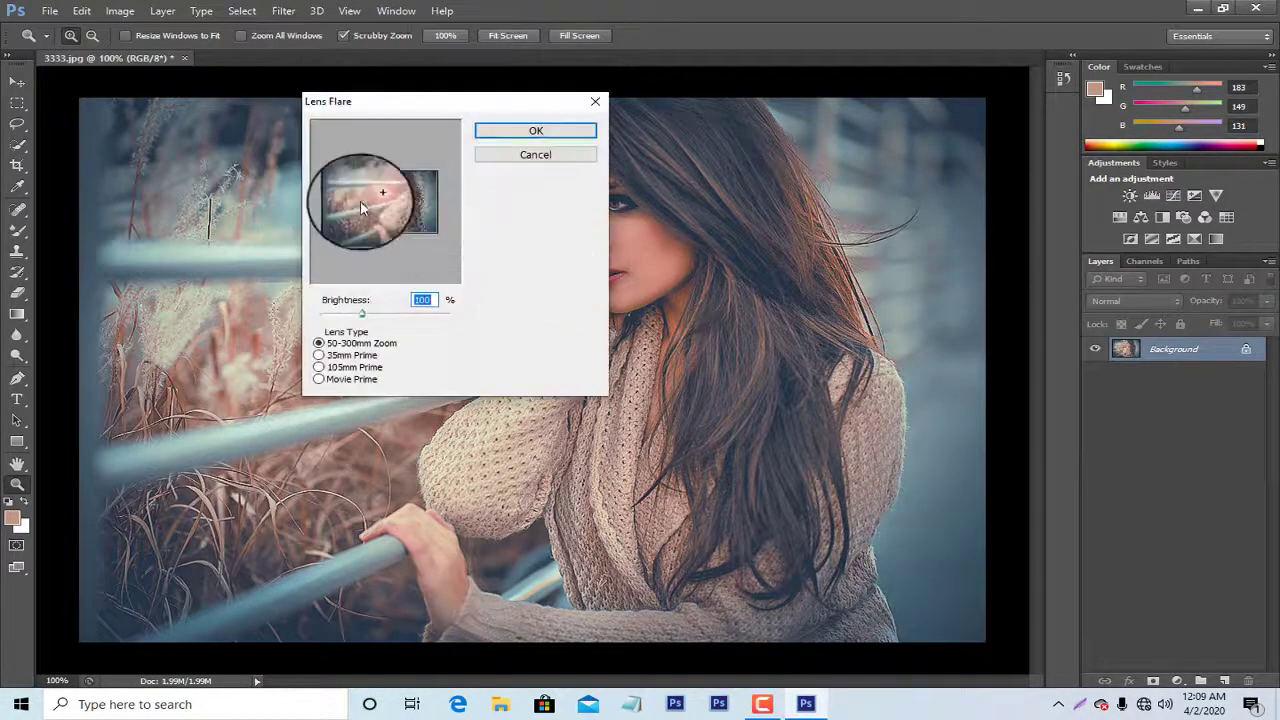
left_click(346, 191)
left_click(340, 367)
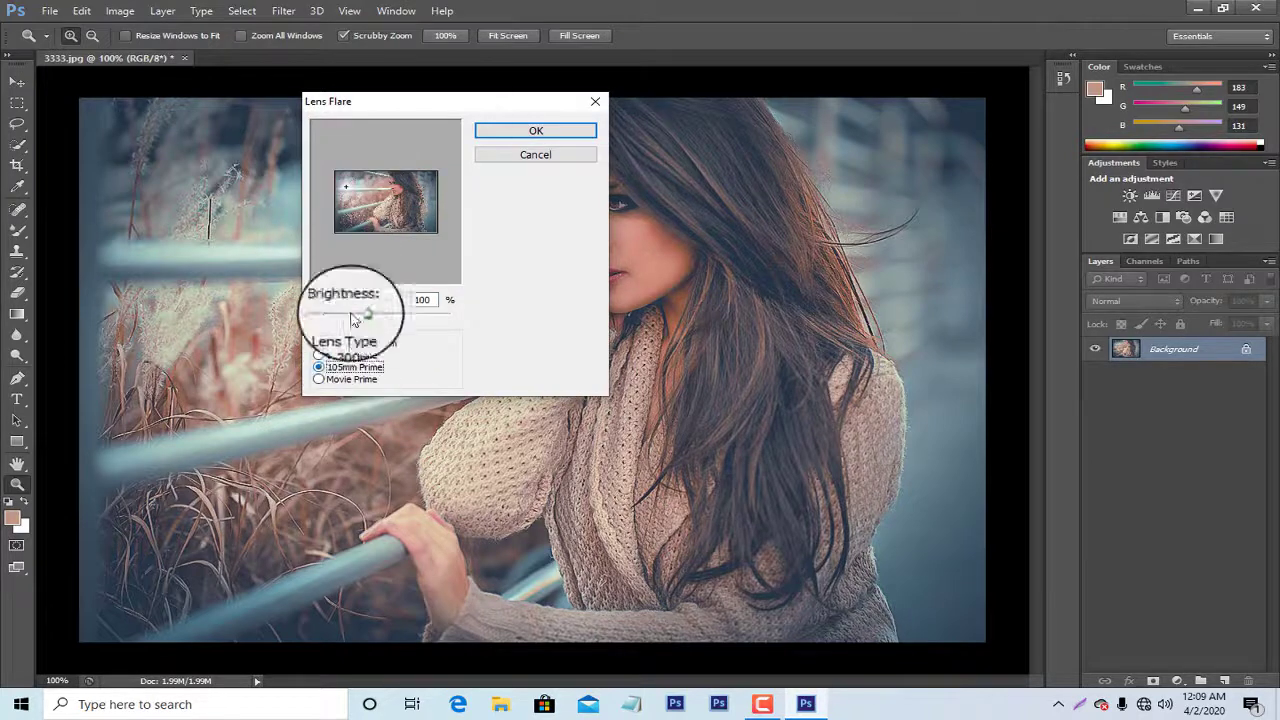
left_click(560, 130)
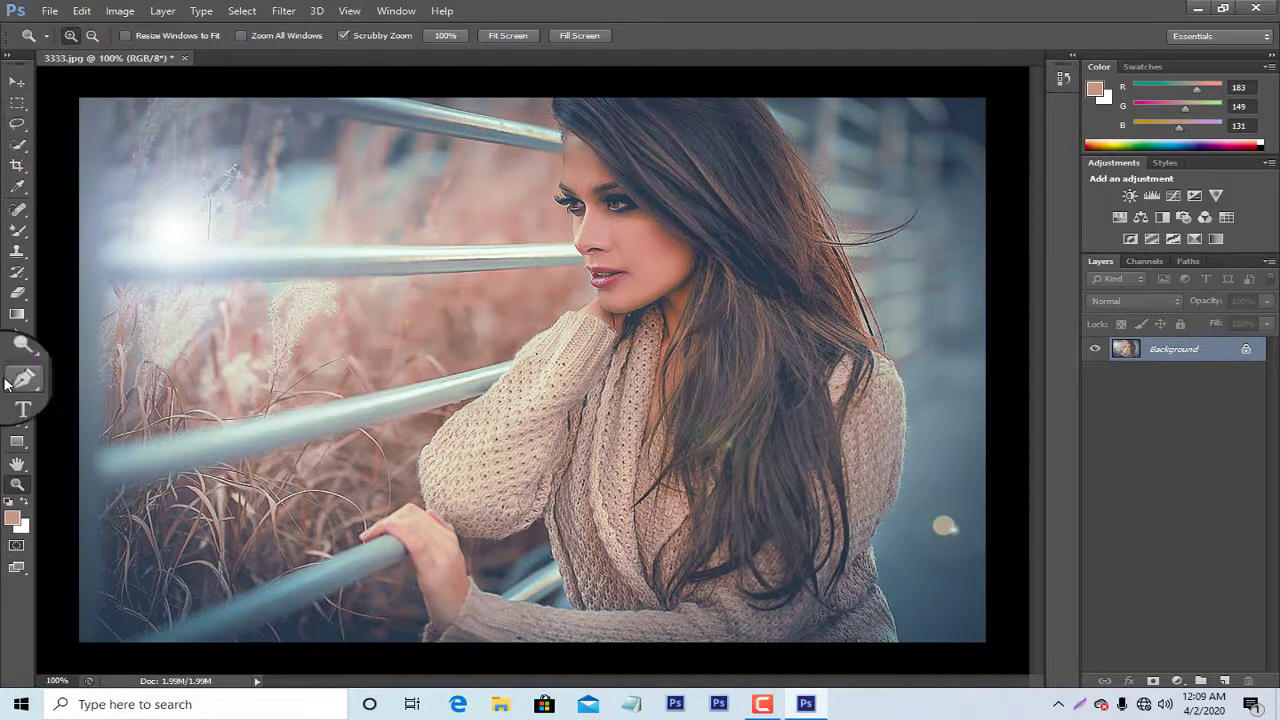
left_click(25, 401)
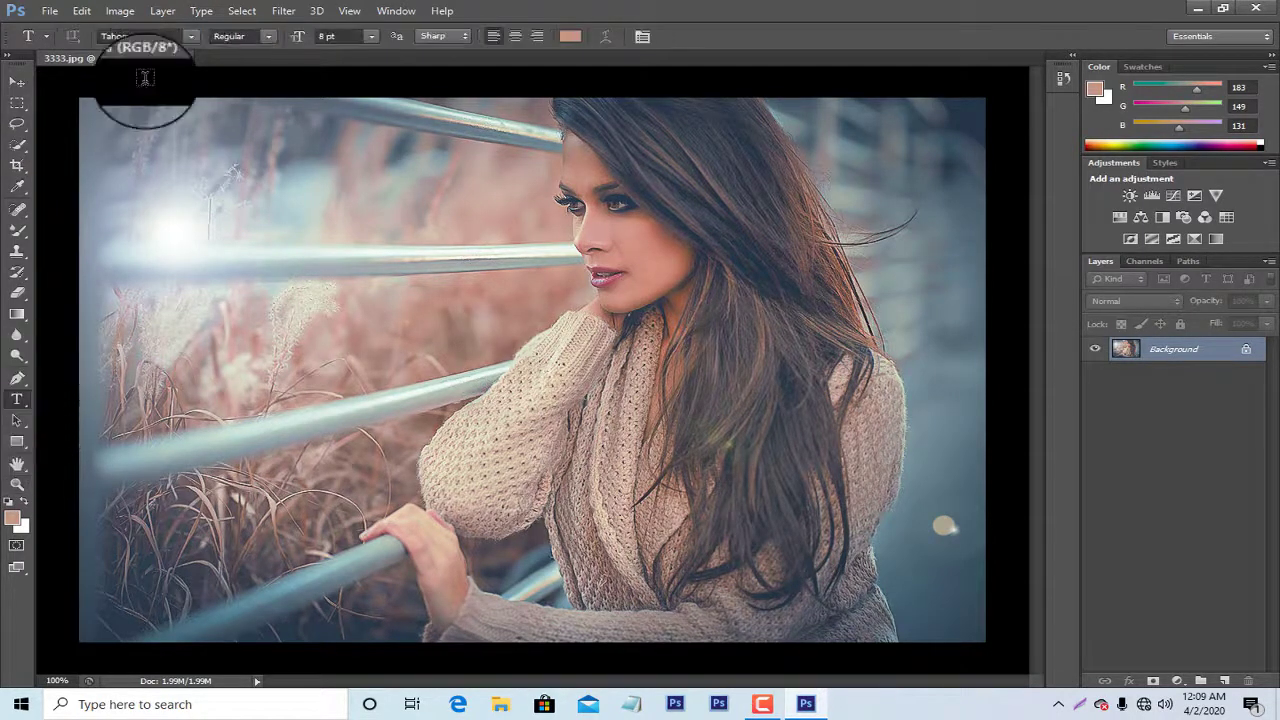
left_click(190, 36)
scroll(300, 228, "up", 2)
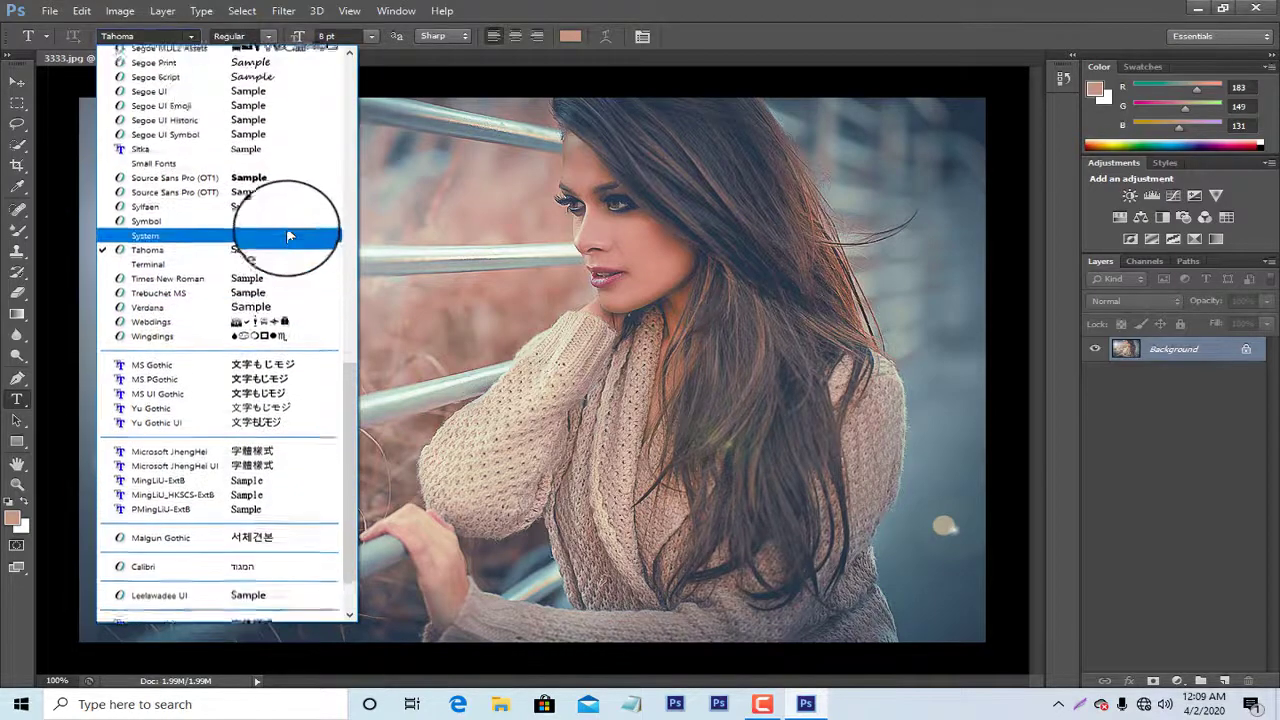
scroll(290, 220, "up", 5)
scroll(290, 235, "up", 3)
scroll(290, 235, "up", 3)
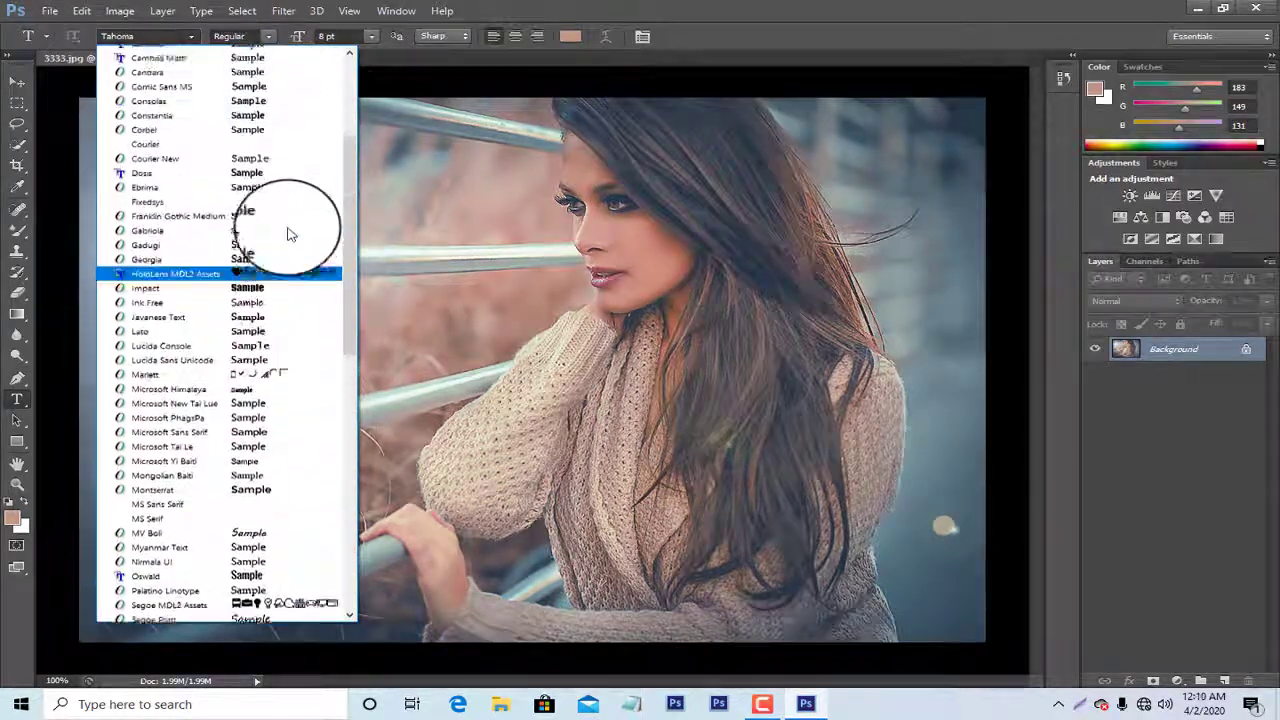
scroll(290, 235, "up", 3)
scroll(291, 234, "up", 3)
scroll(291, 234, "up", 1)
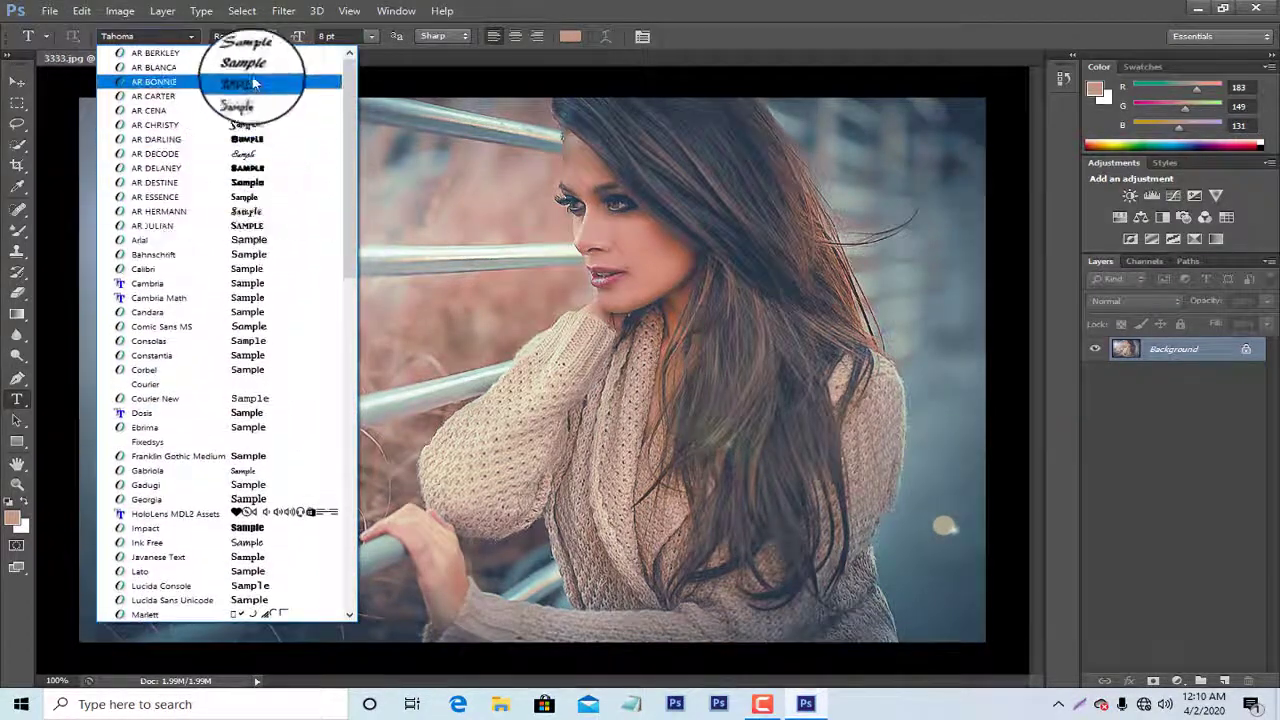
left_click(283, 52)
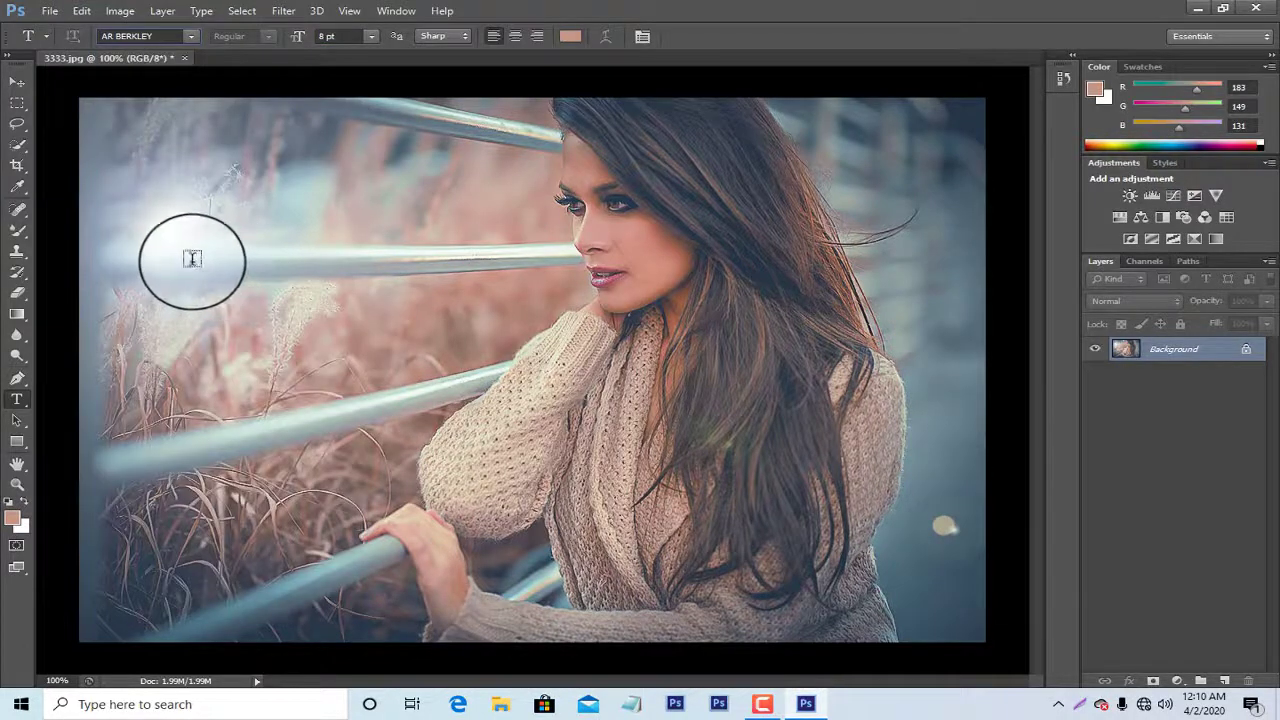
mouse_move(177, 239)
left_mouse_down()
mouse_move(700, 449)
mouse_move(733, 504)
left_mouse_up()
type("classcic")
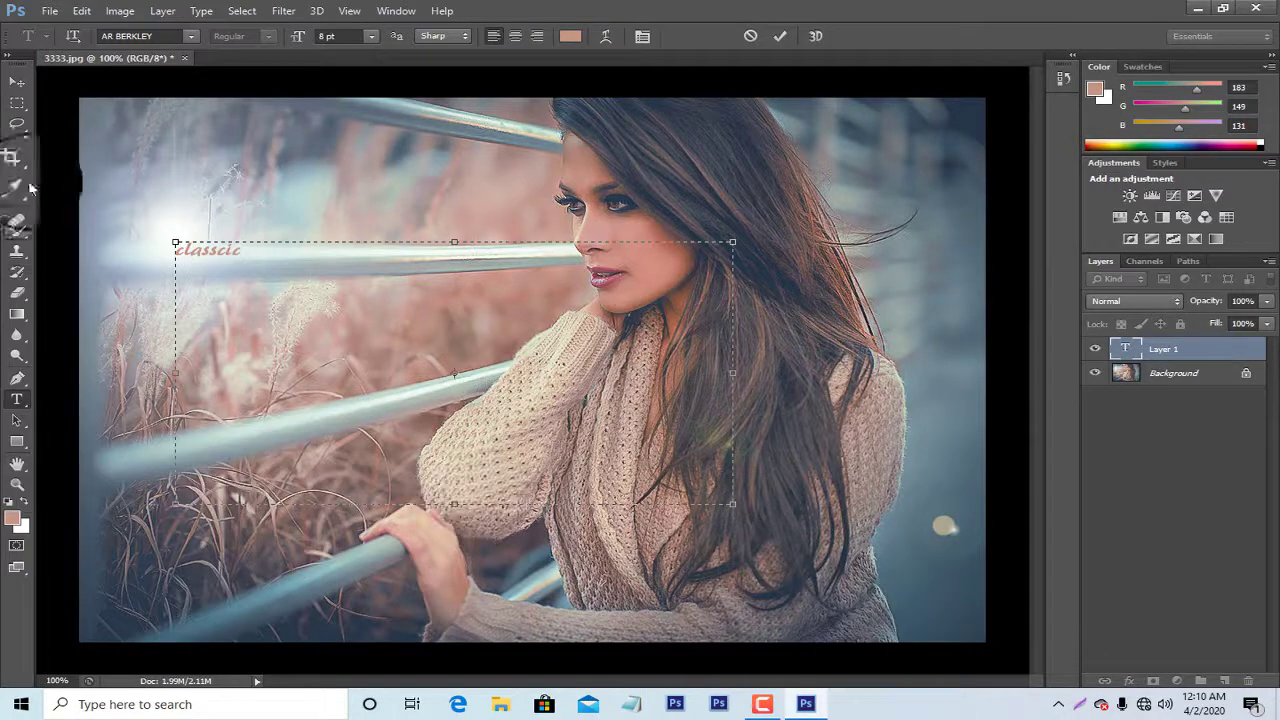
left_click(14, 84)
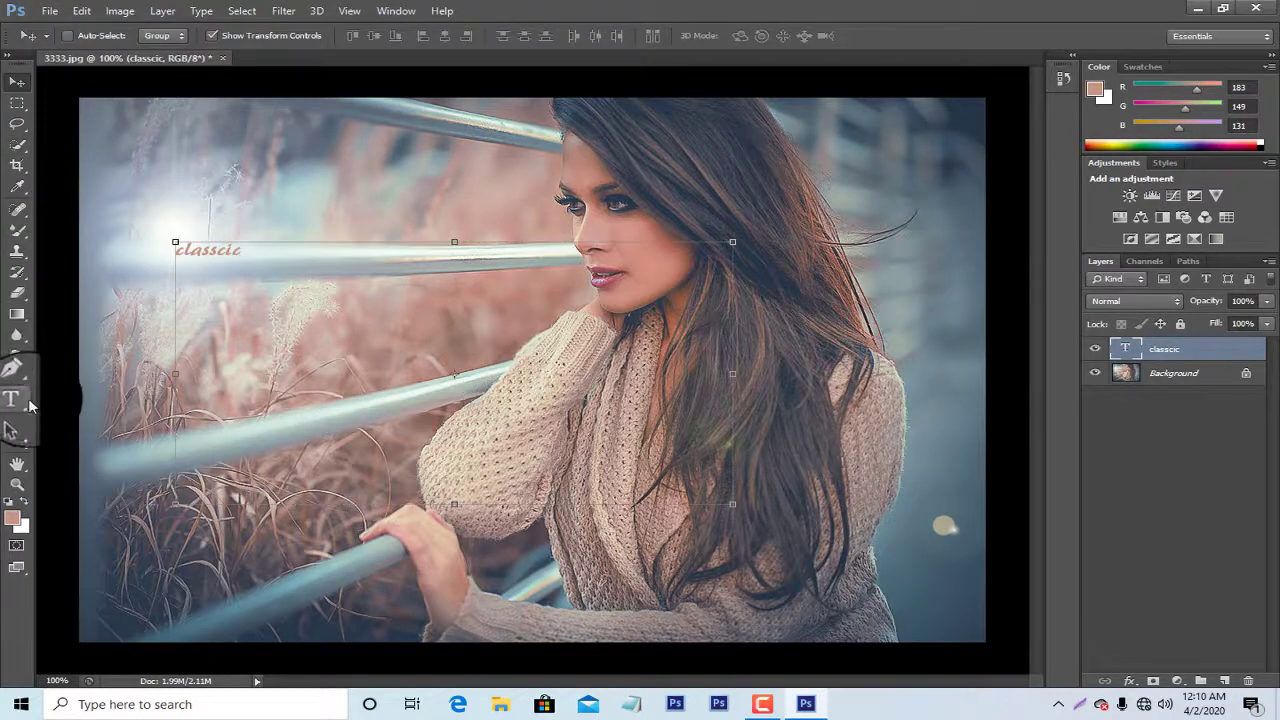
left_click(14, 400)
left_click(565, 43)
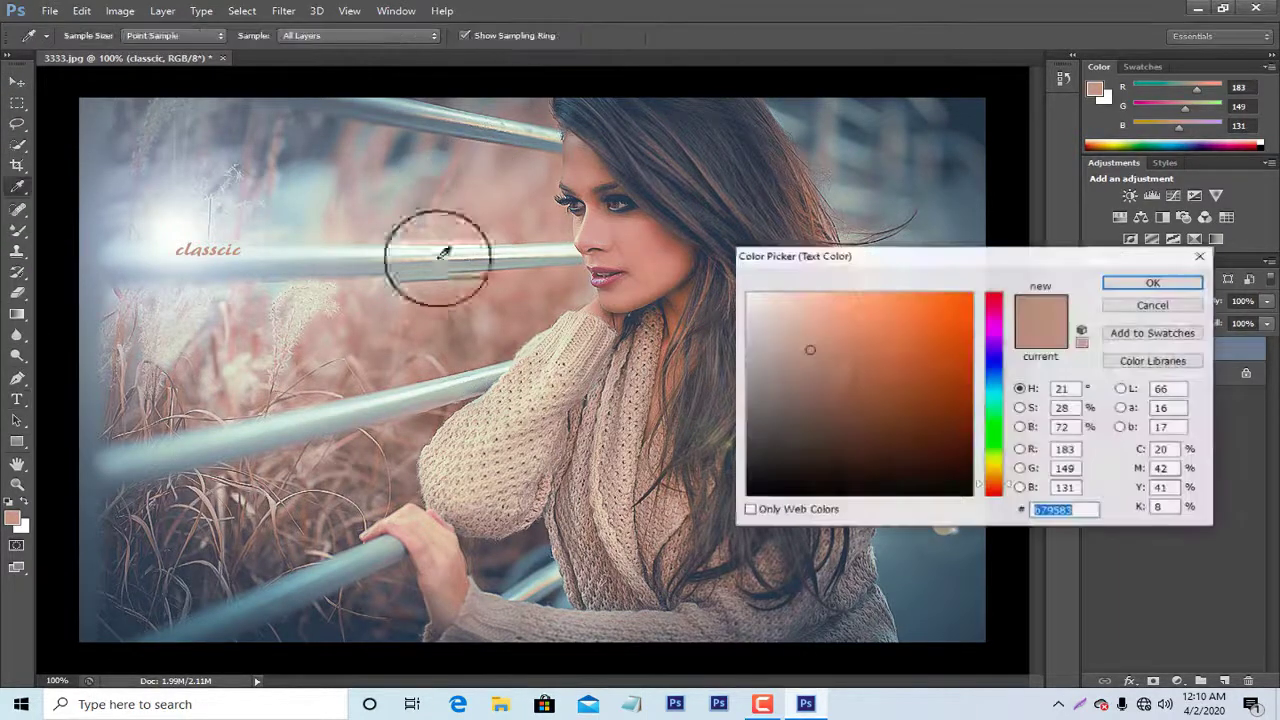
left_click(753, 302)
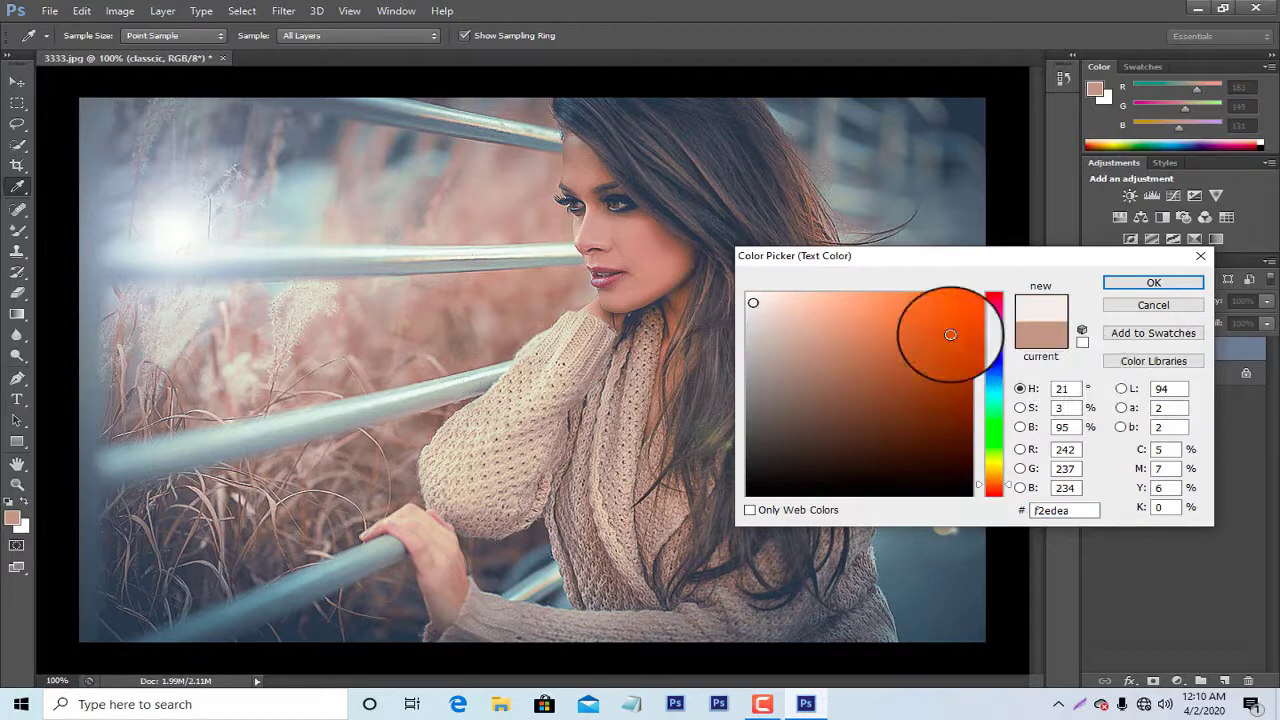
left_click(626, 231)
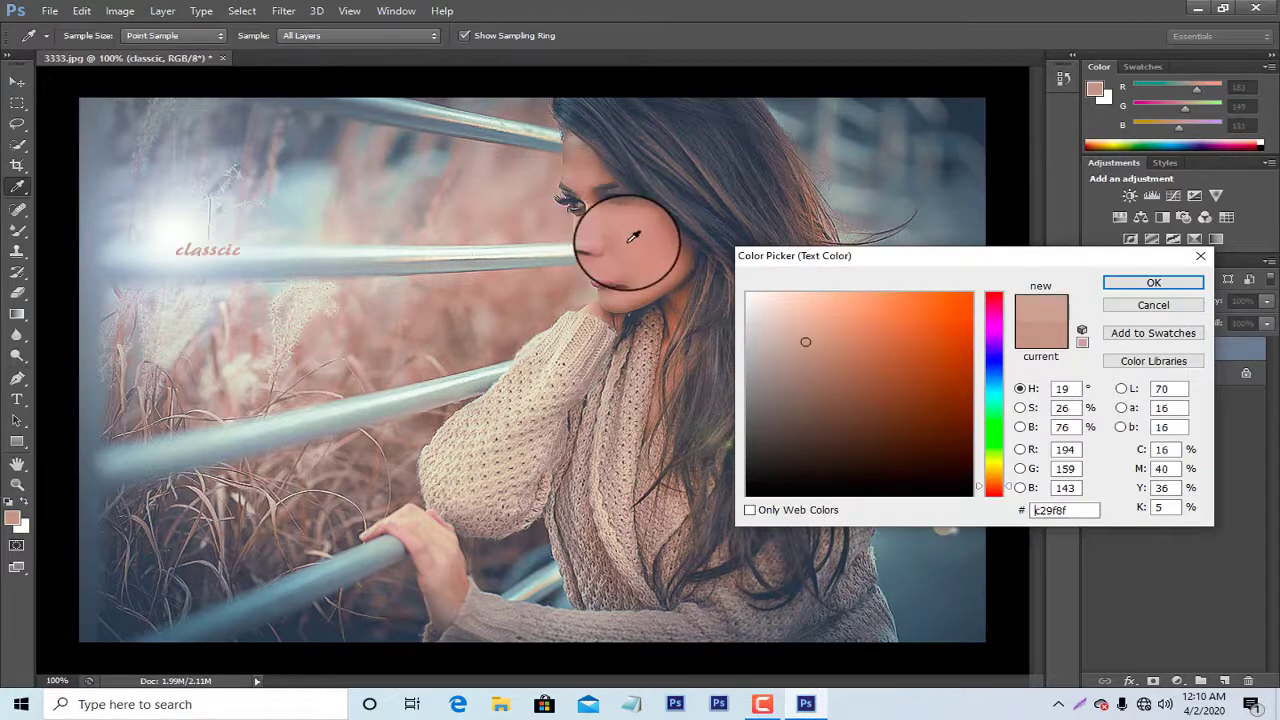
left_click(700, 171)
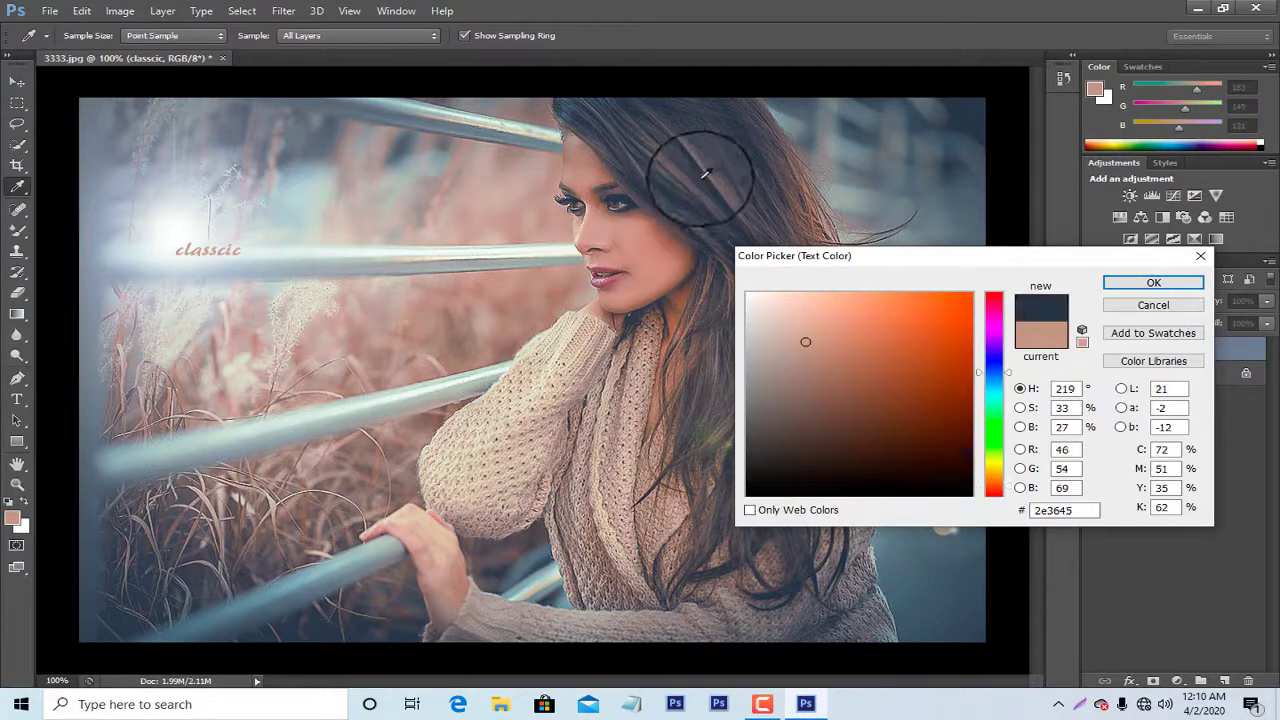
left_click(1160, 281)
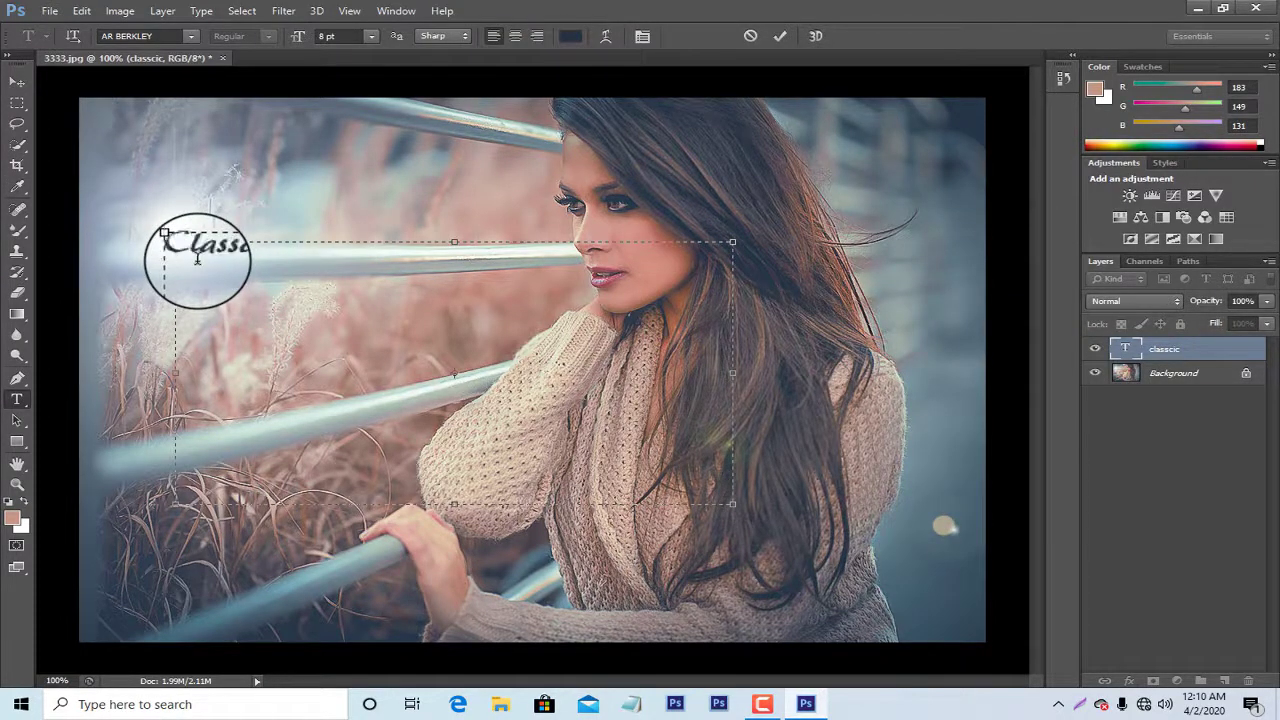
left_click(16, 84)
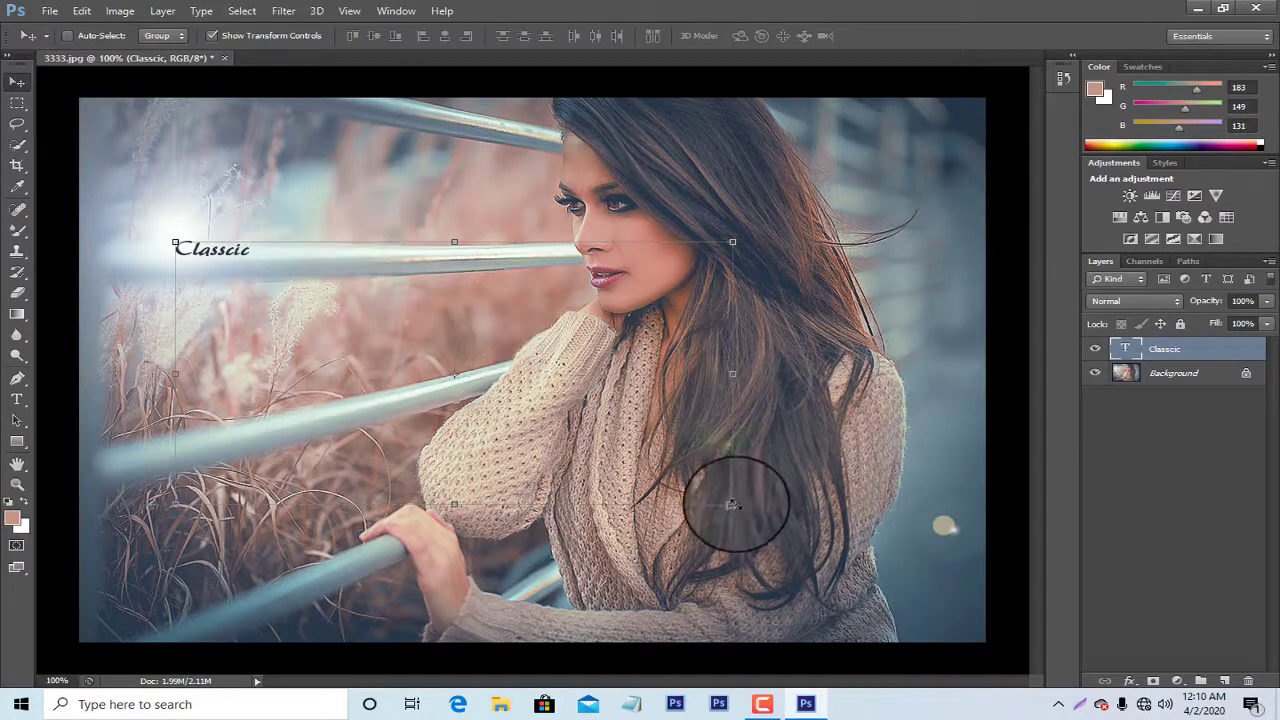
left_click_drag(733, 505, 1170, 700)
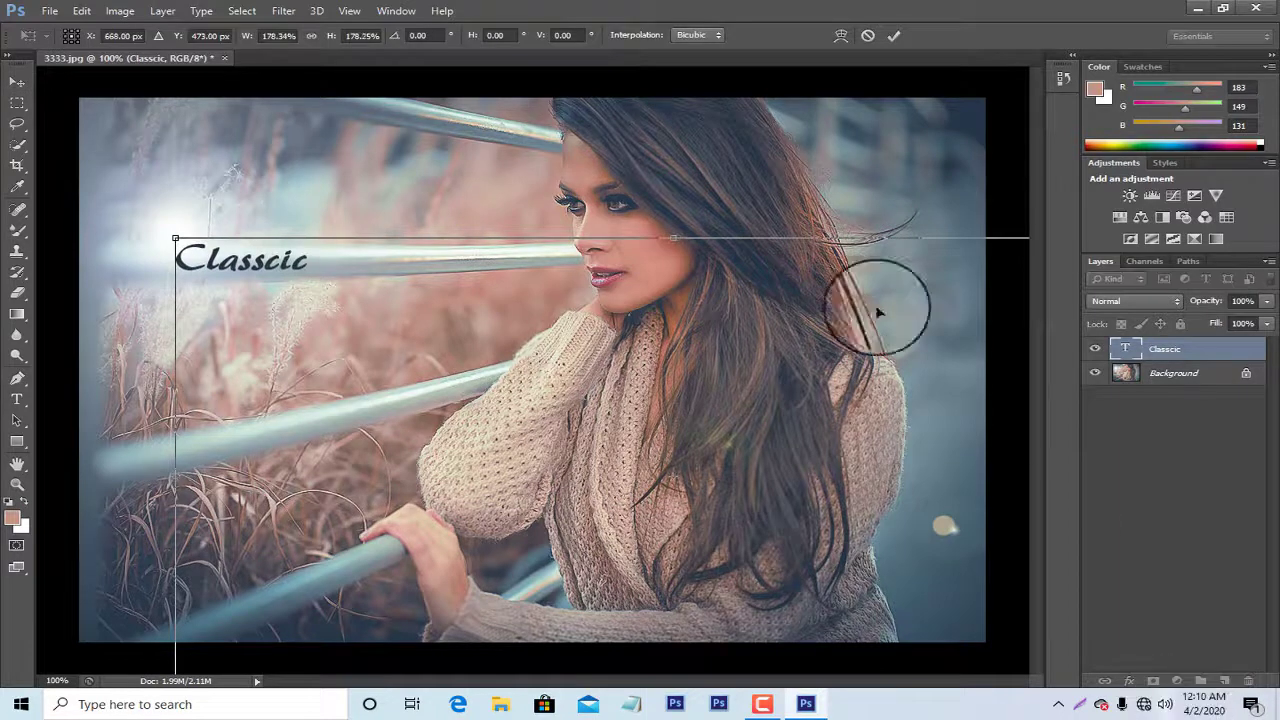
left_click_drag(674, 238, 674, 108)
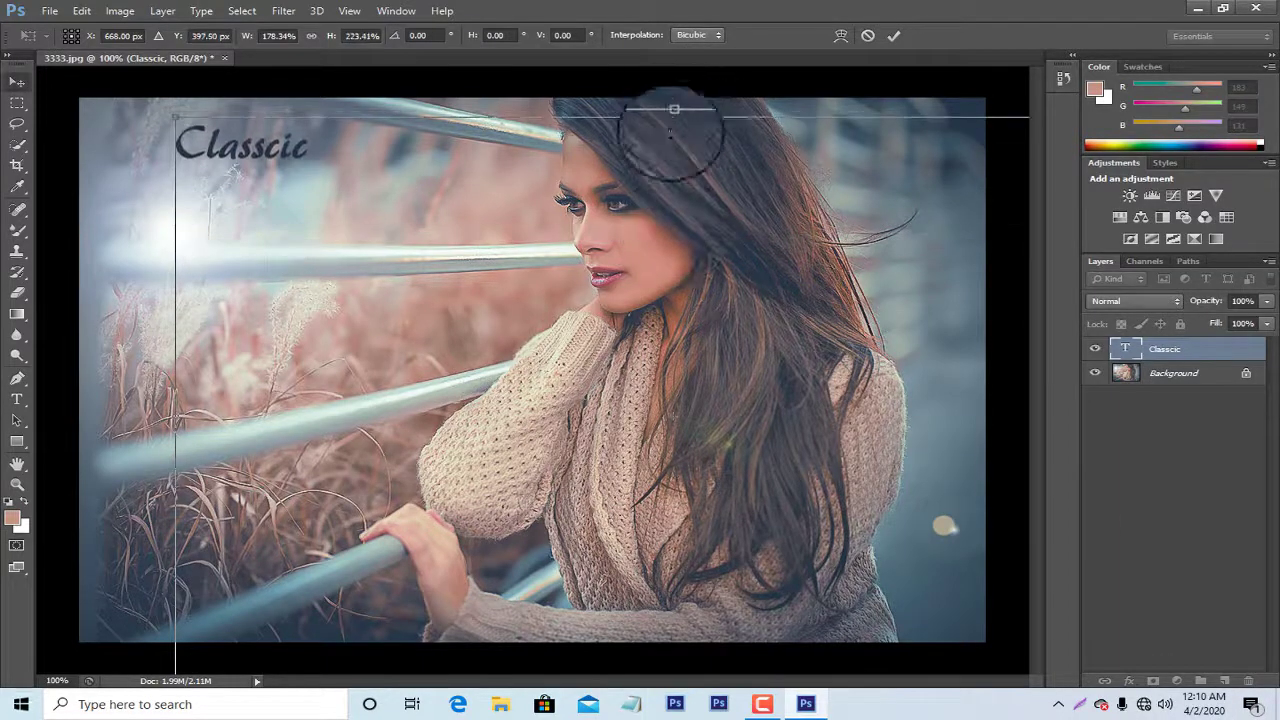
key("Return")
key("Delete")
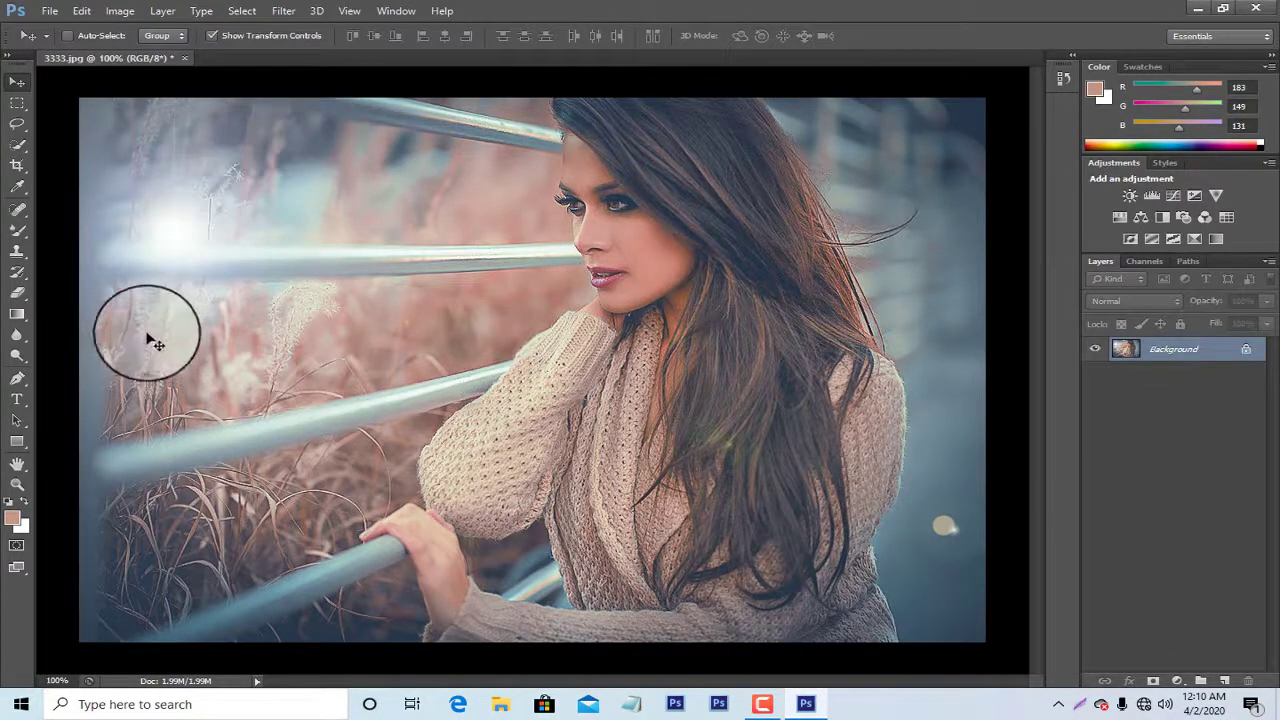
Reset the view to 100% and add a Color Lookup layer using 2Strip.look
left_click(17, 484)
right_click(445, 345)
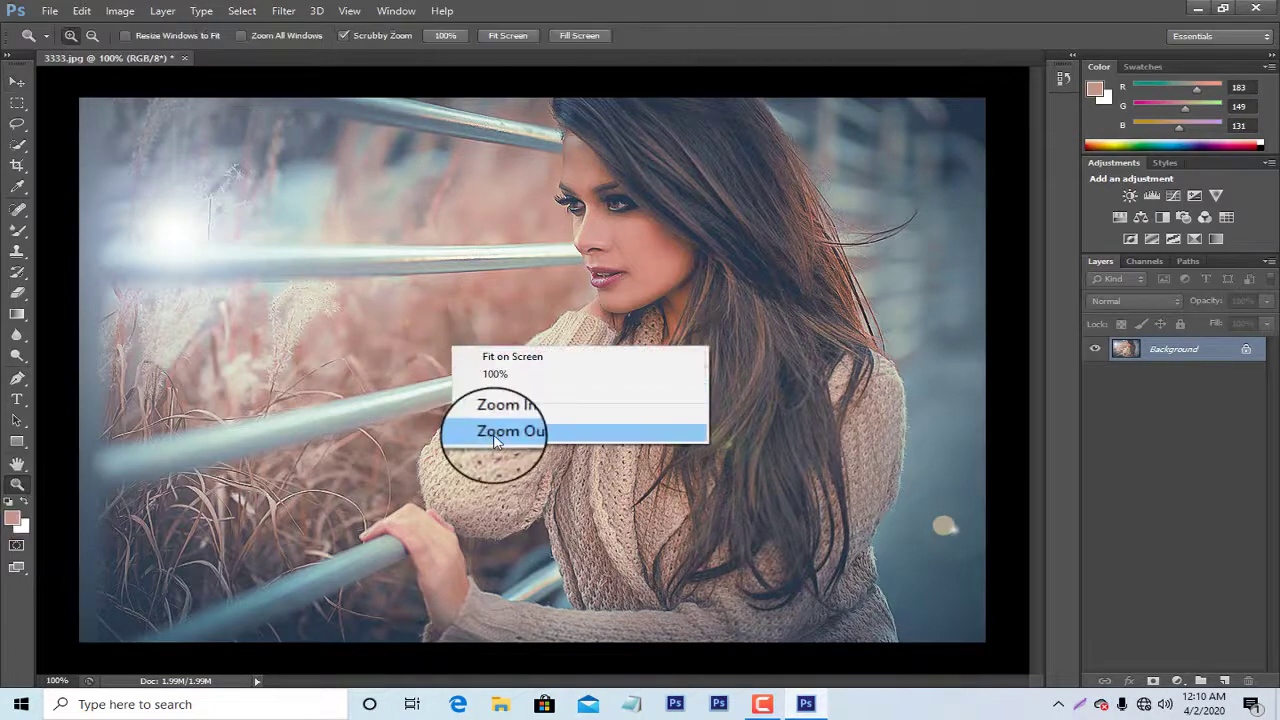
left_click(500, 432)
left_click(670, 272)
left_click(1226, 217)
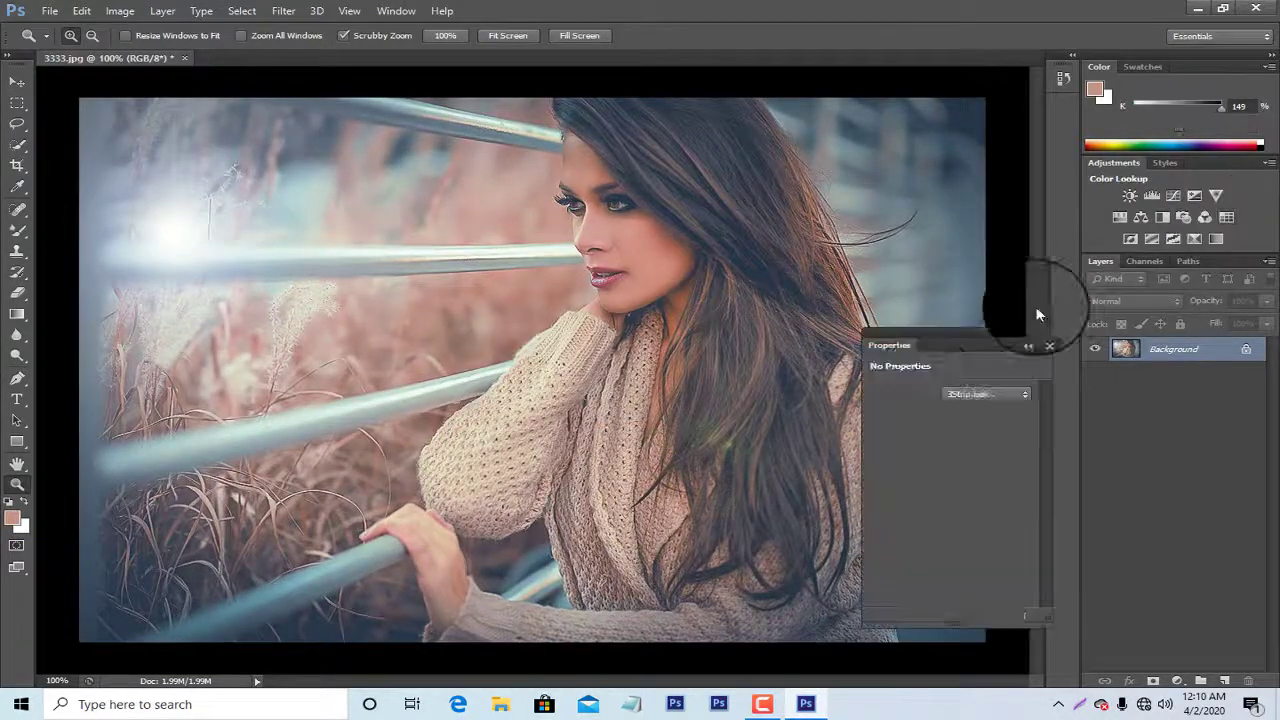
left_click(985, 394)
left_click(980, 59)
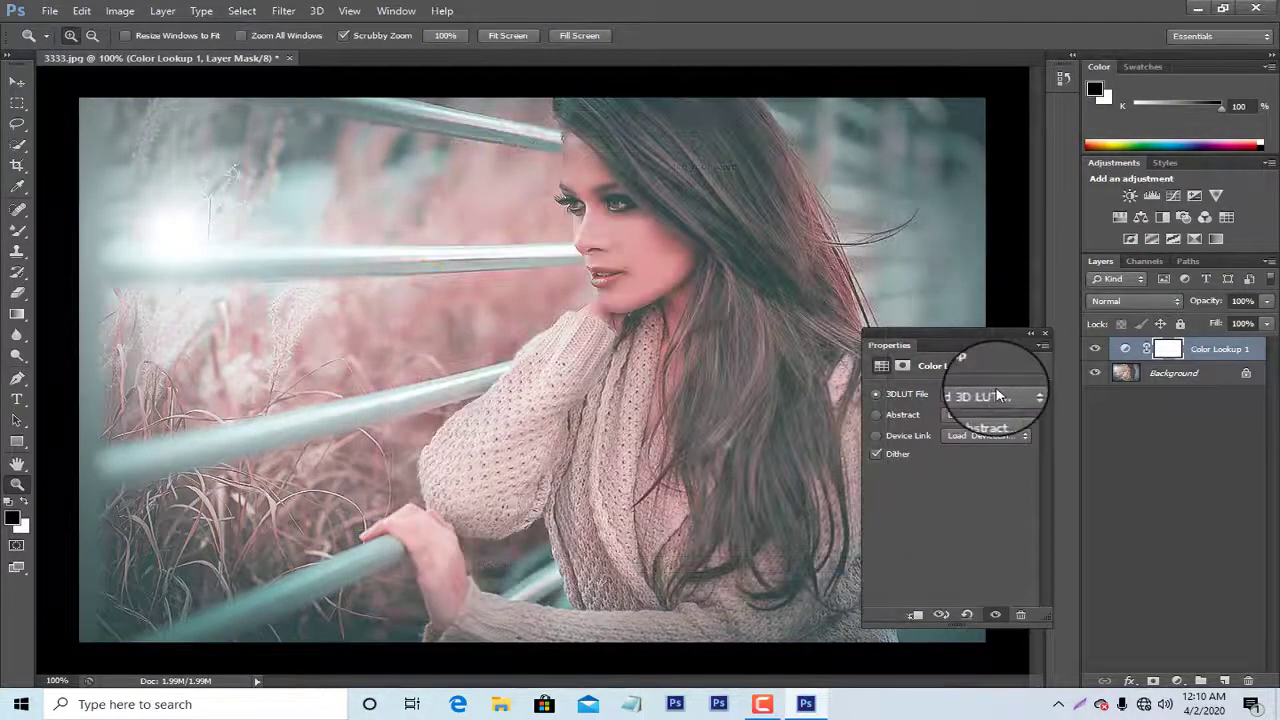
Preview alternative LUTs: 3Strip, Candlelight, FoggyNight and filmstock_50
left_click(988, 393)
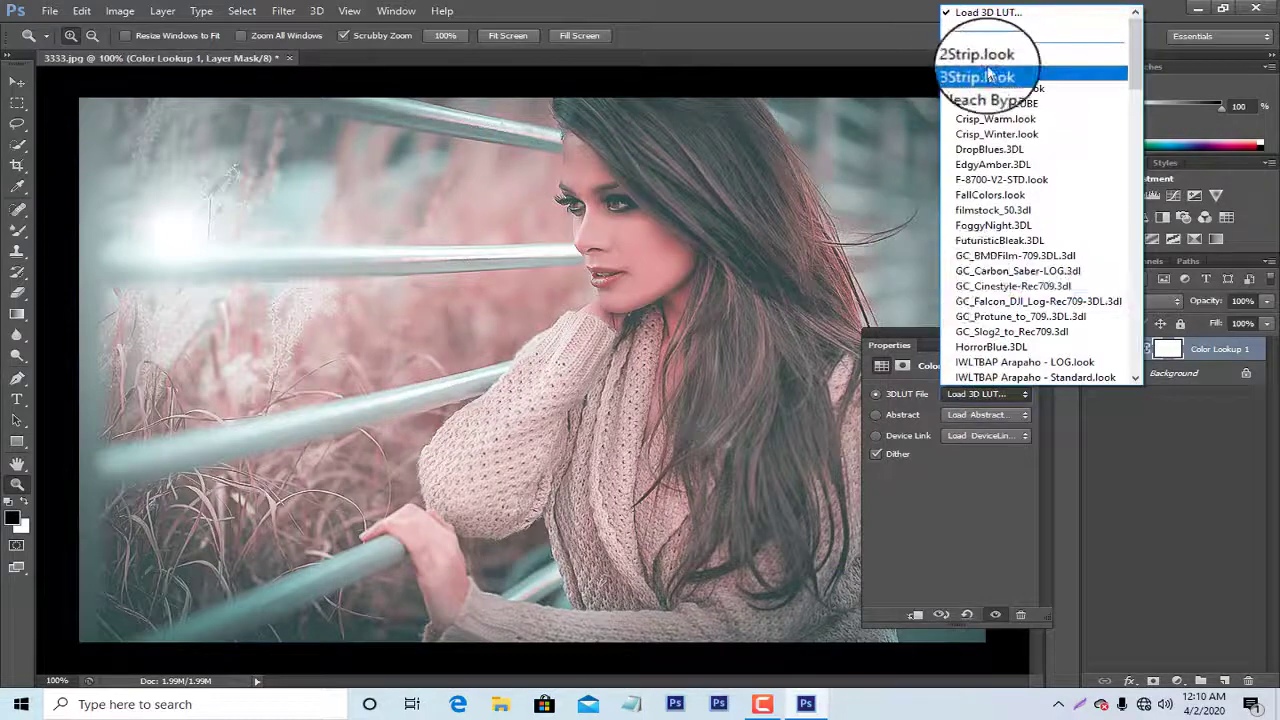
left_click(987, 68)
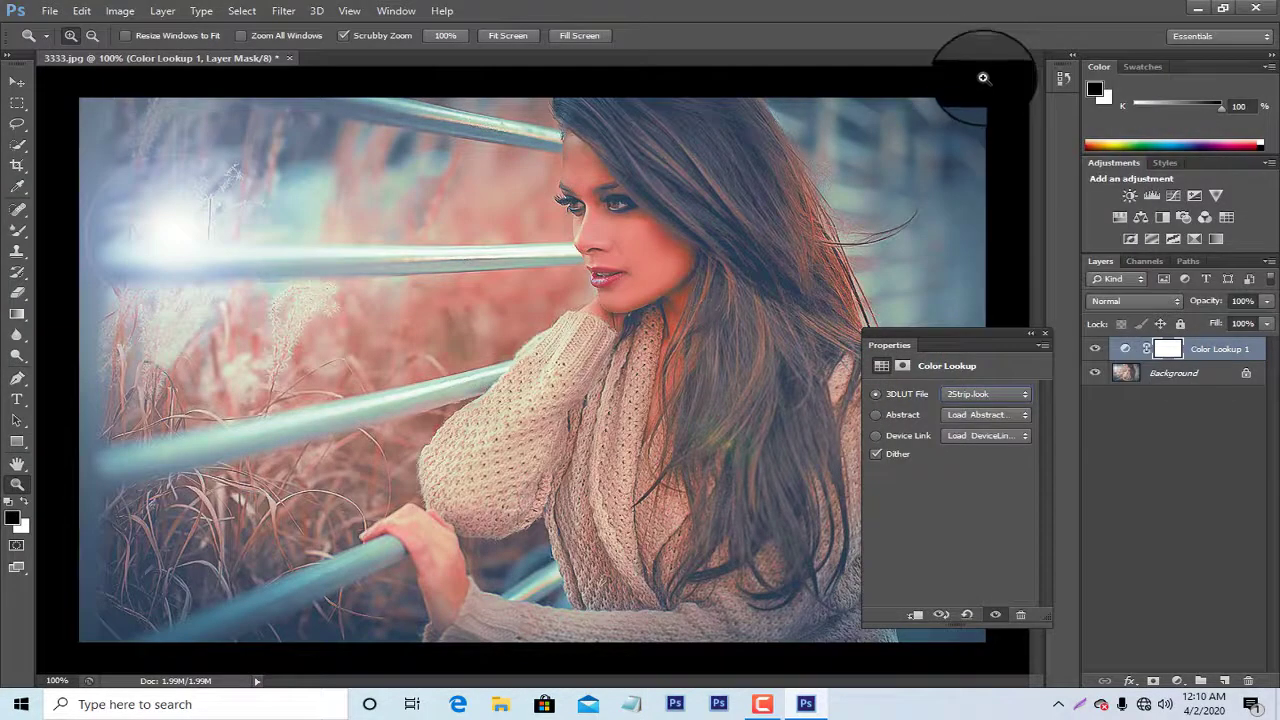
left_click(880, 108)
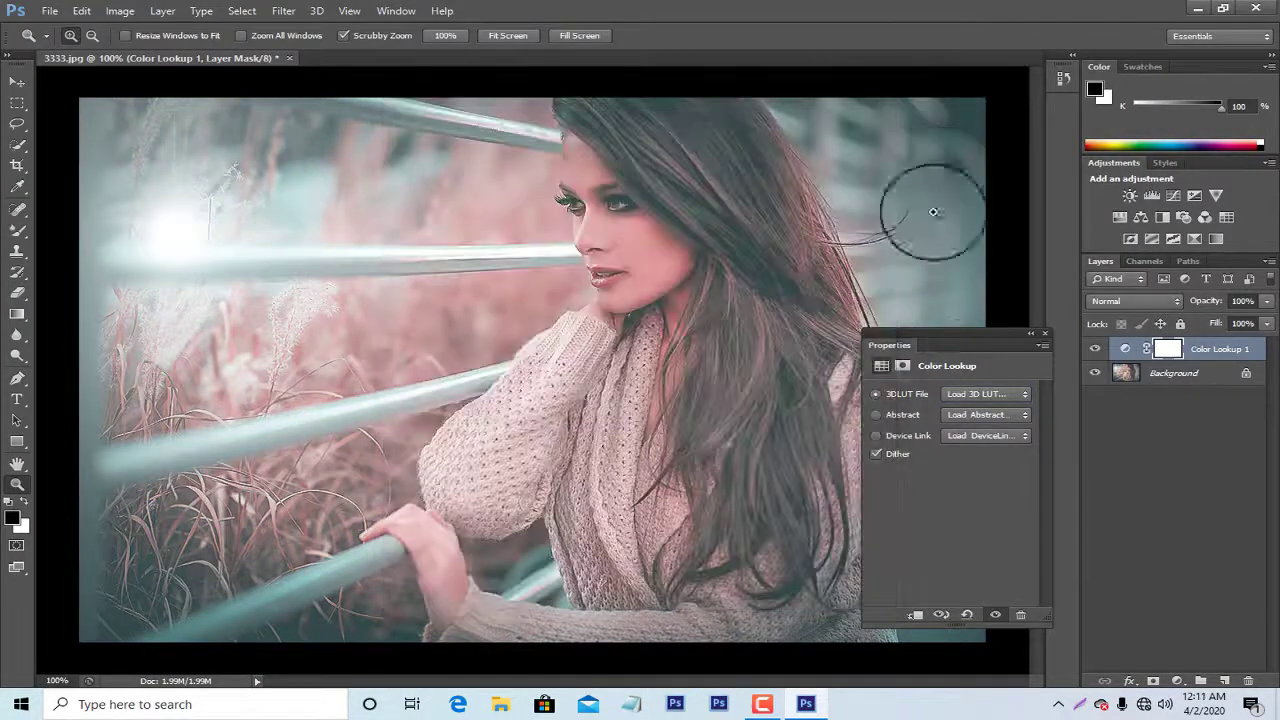
left_click(975, 395)
left_click(1000, 52)
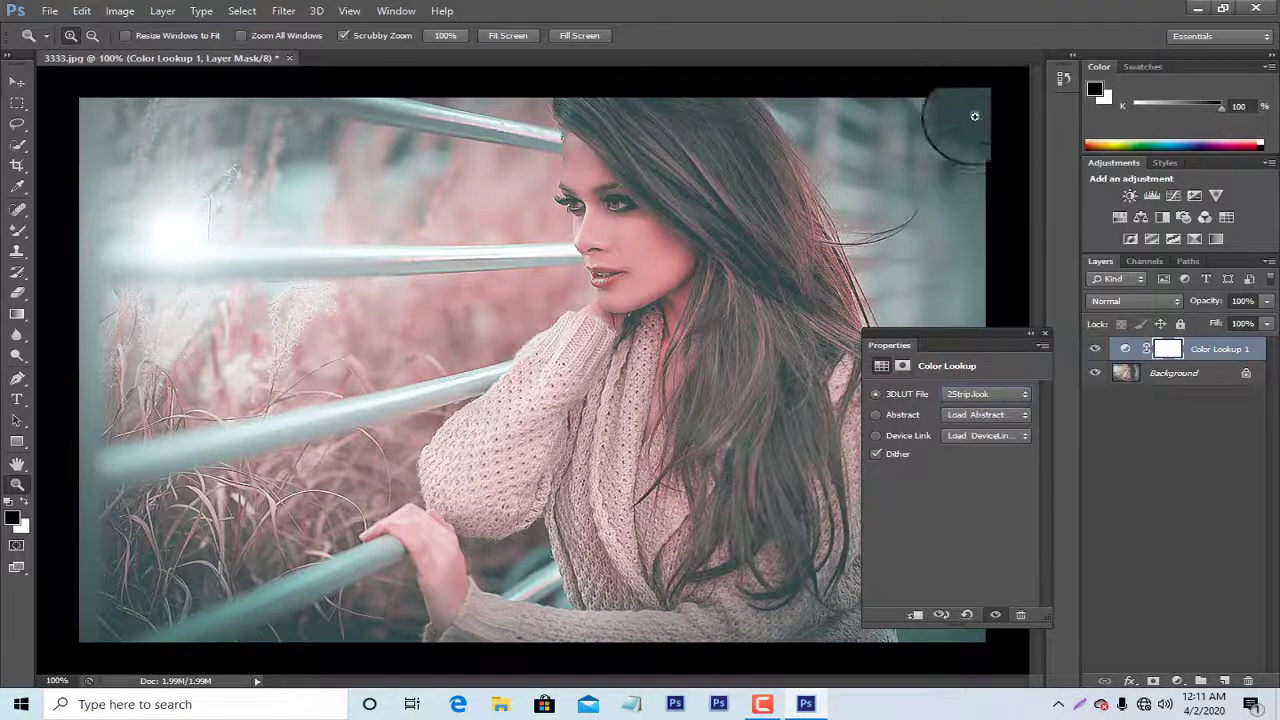
key("Down")
key("Down")
key("Down")
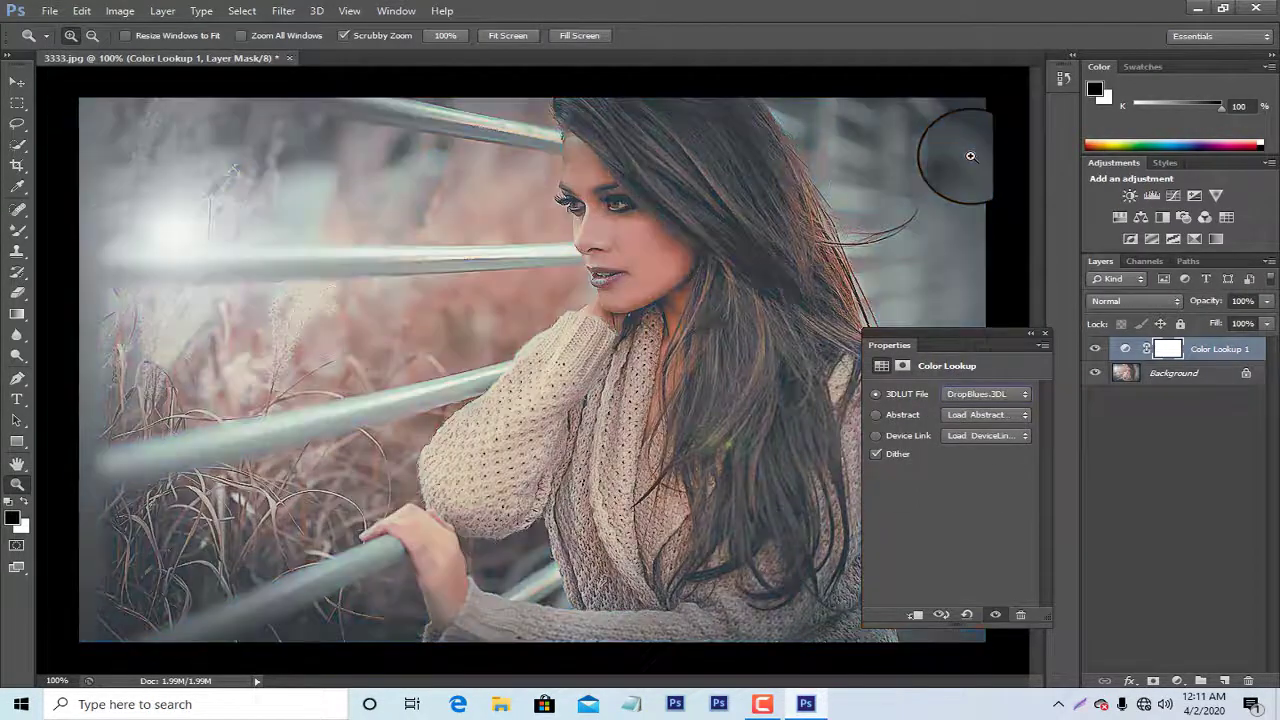
key("Down")
key("Down")
key("Down")
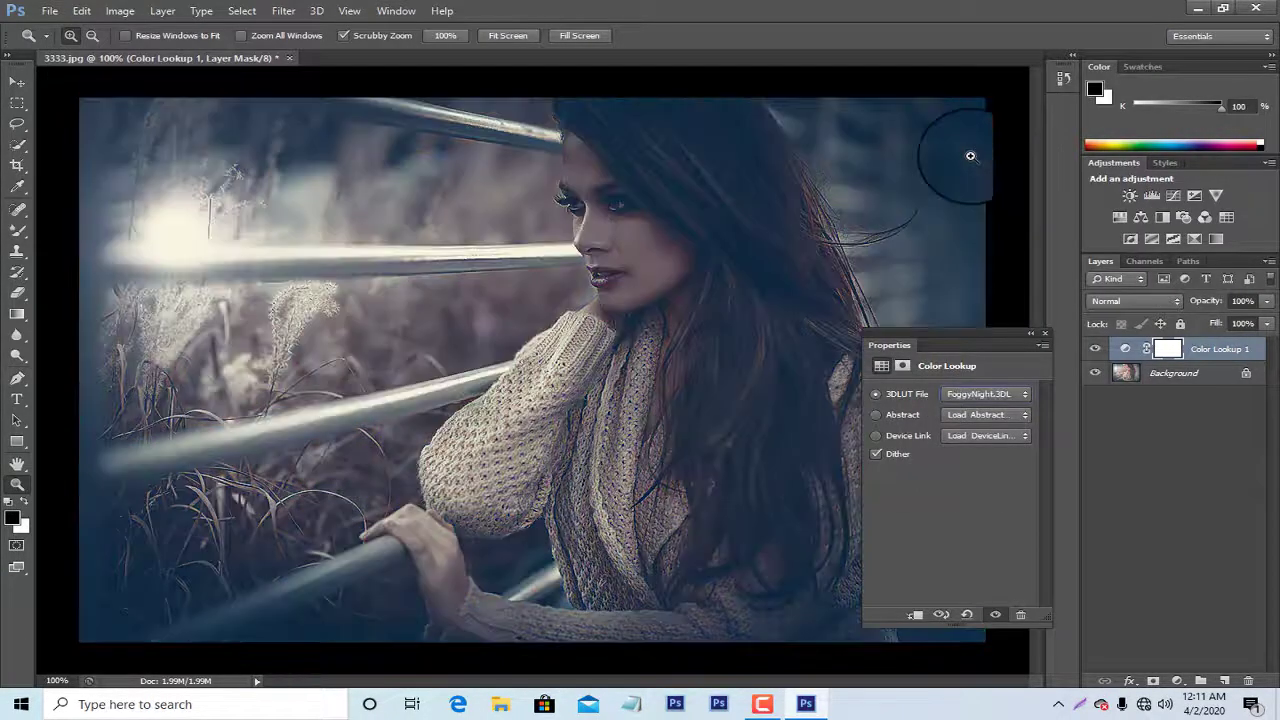
key("Up")
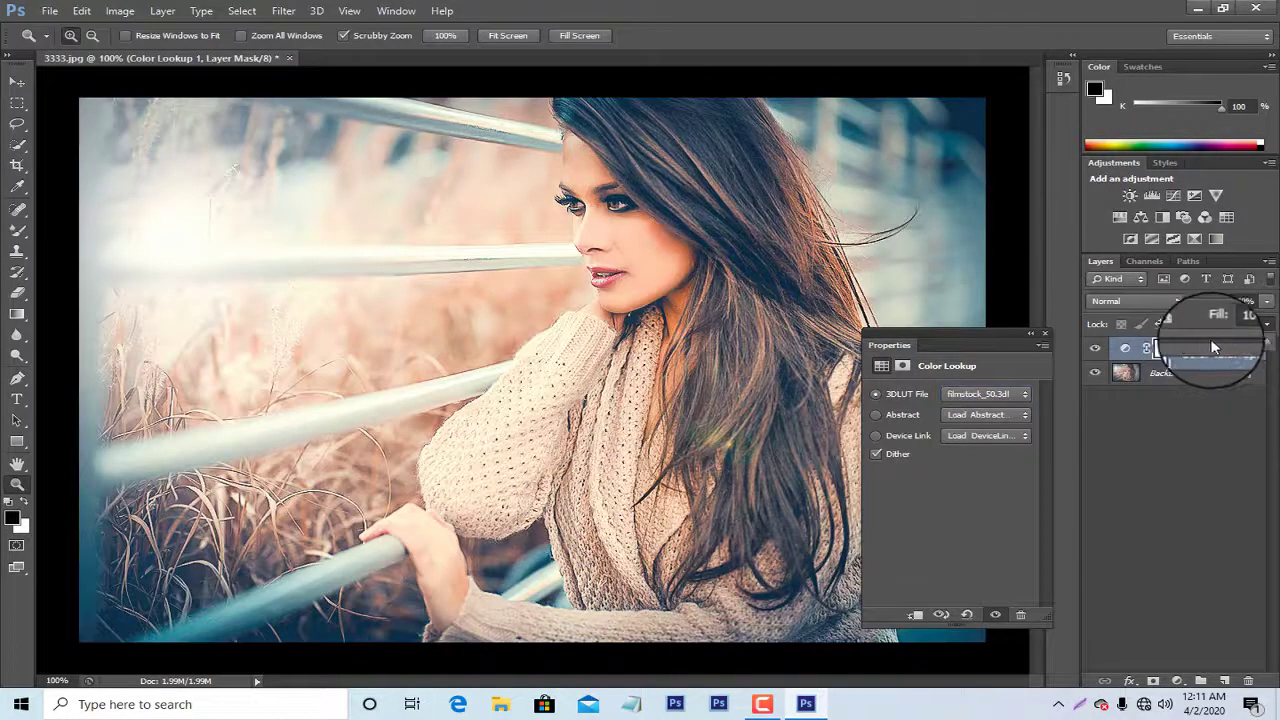
Lower the Color Lookup layer's Fill to 79% and settle on the 2Strip.look LUT
left_click_drag(1193, 345, 1217, 338)
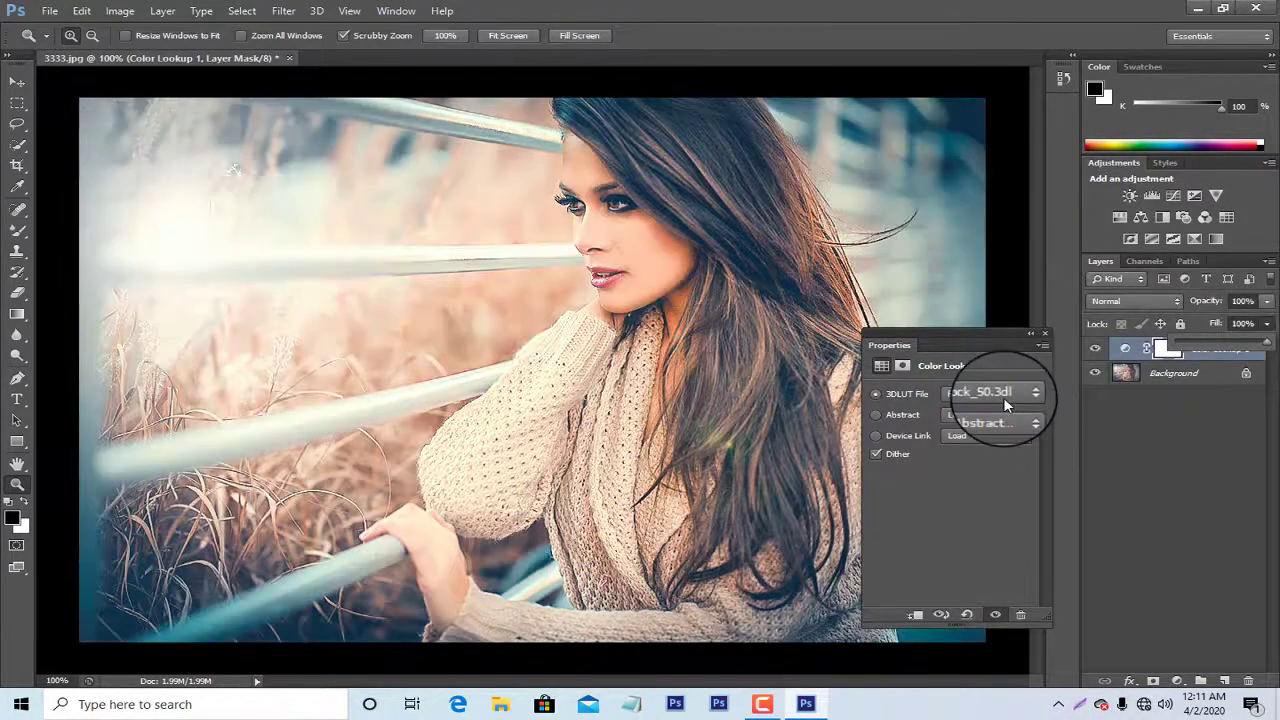
left_click(985, 393)
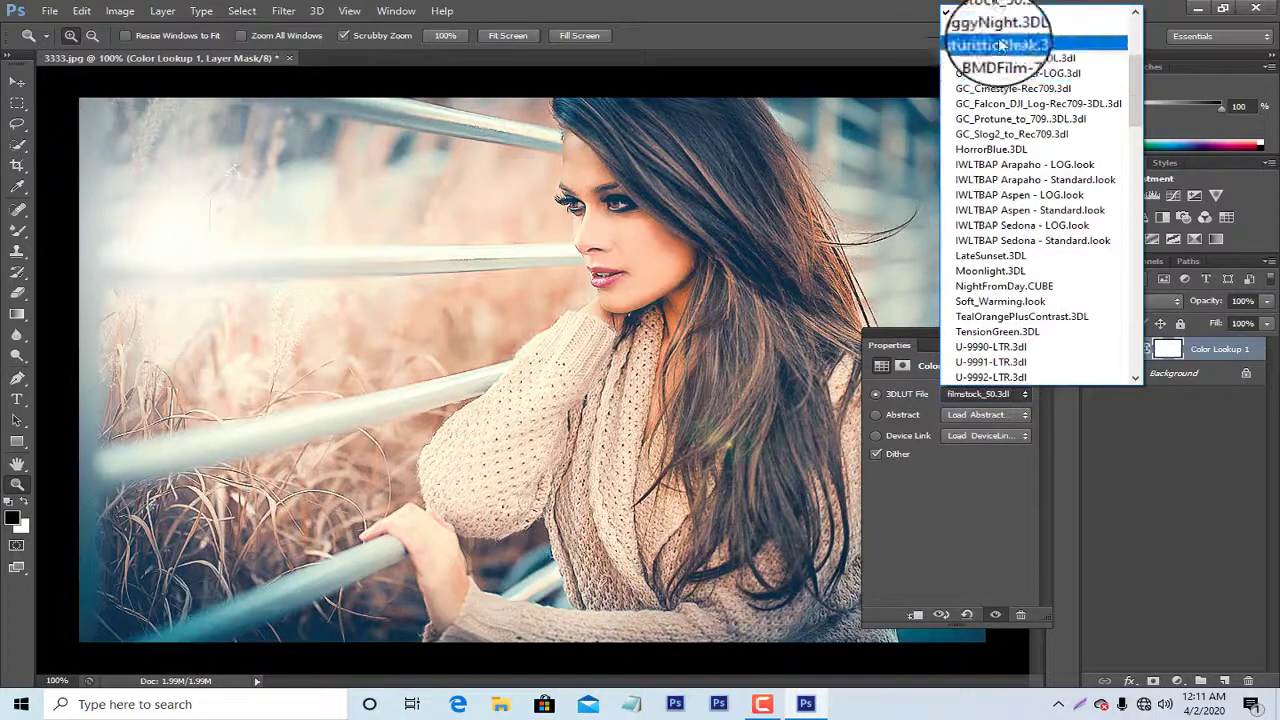
scroll(1005, 55, "up", 2)
scroll(1020, 45, "up", 2)
scroll(1030, 38, "up", 1)
left_click(1033, 40)
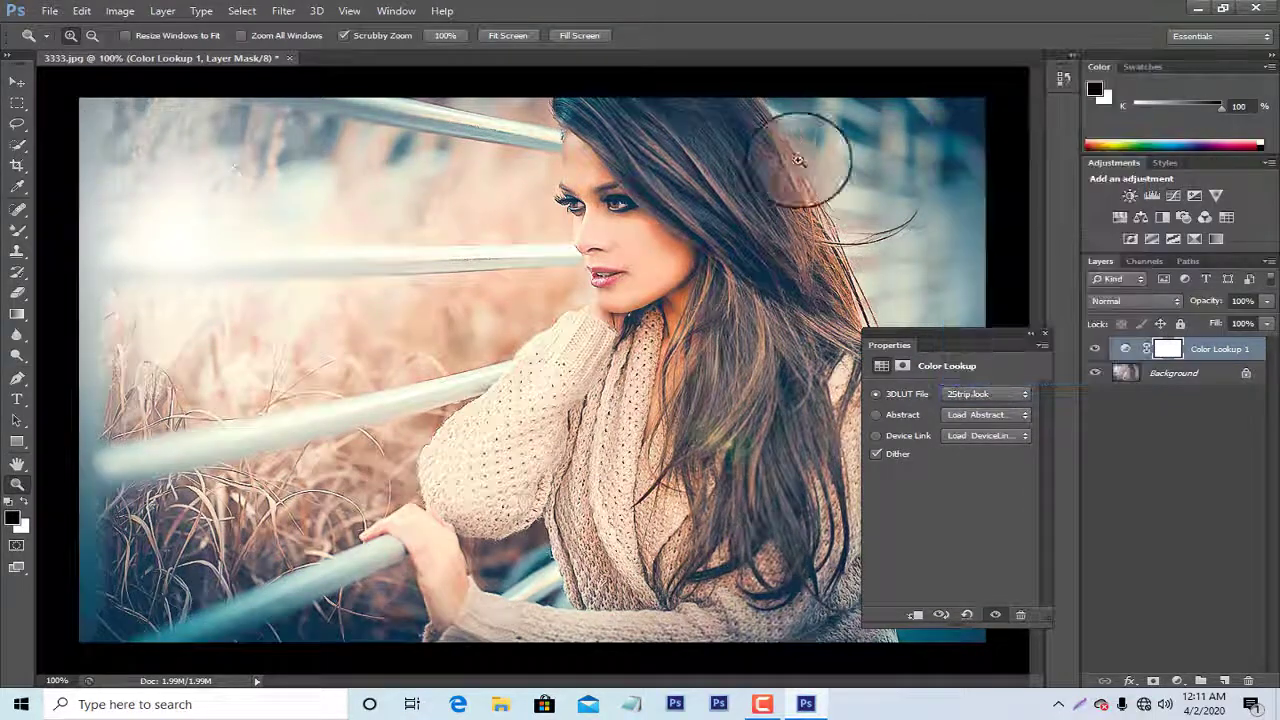
left_click(1045, 337)
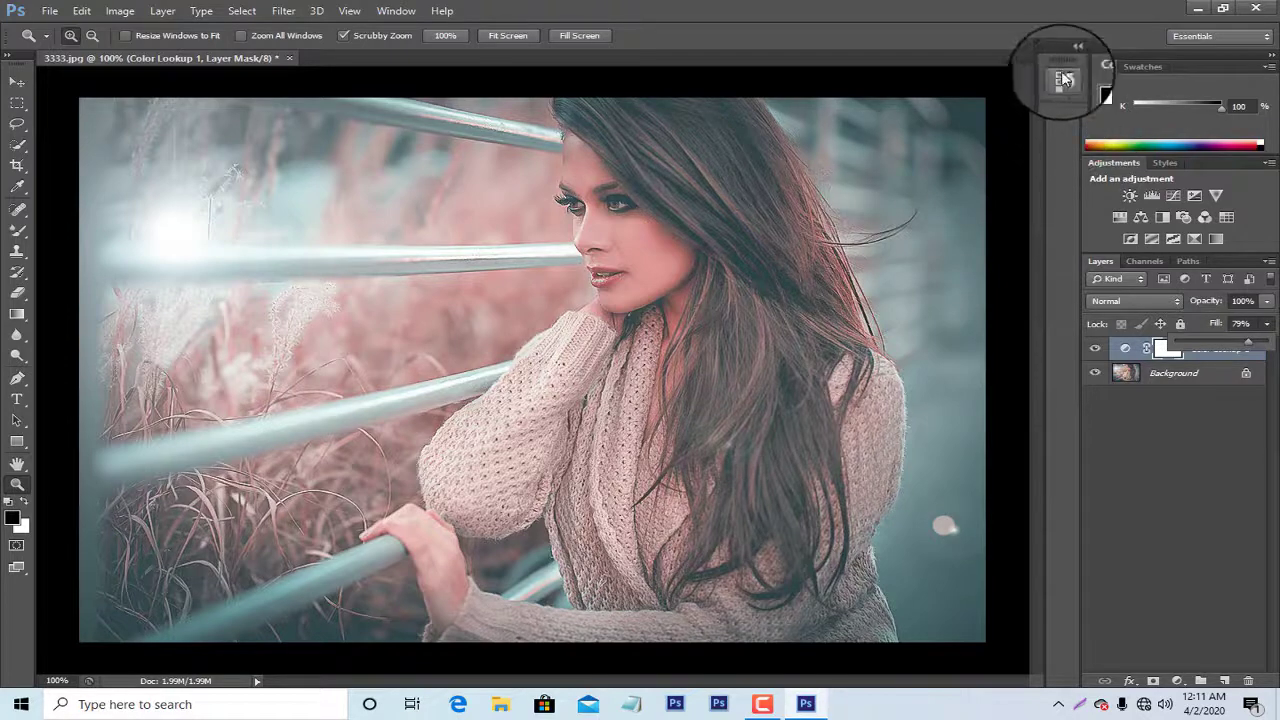
left_click(1074, 63)
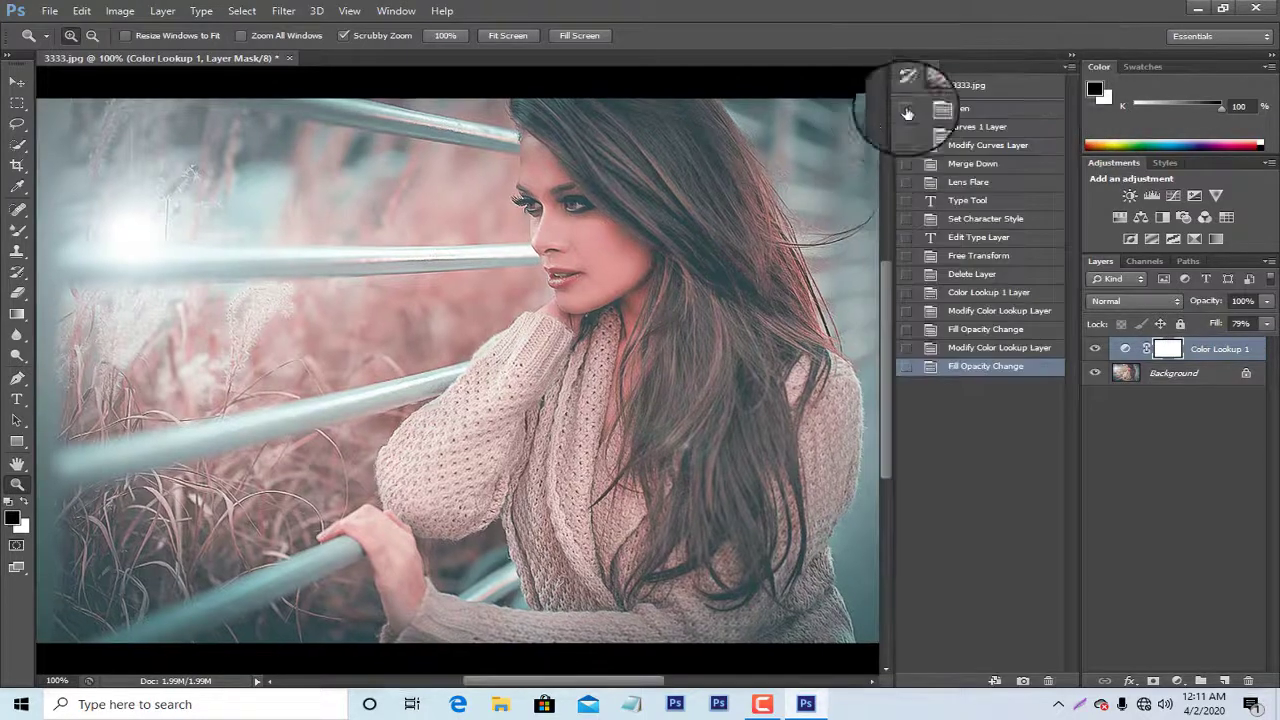
left_click(1066, 52)
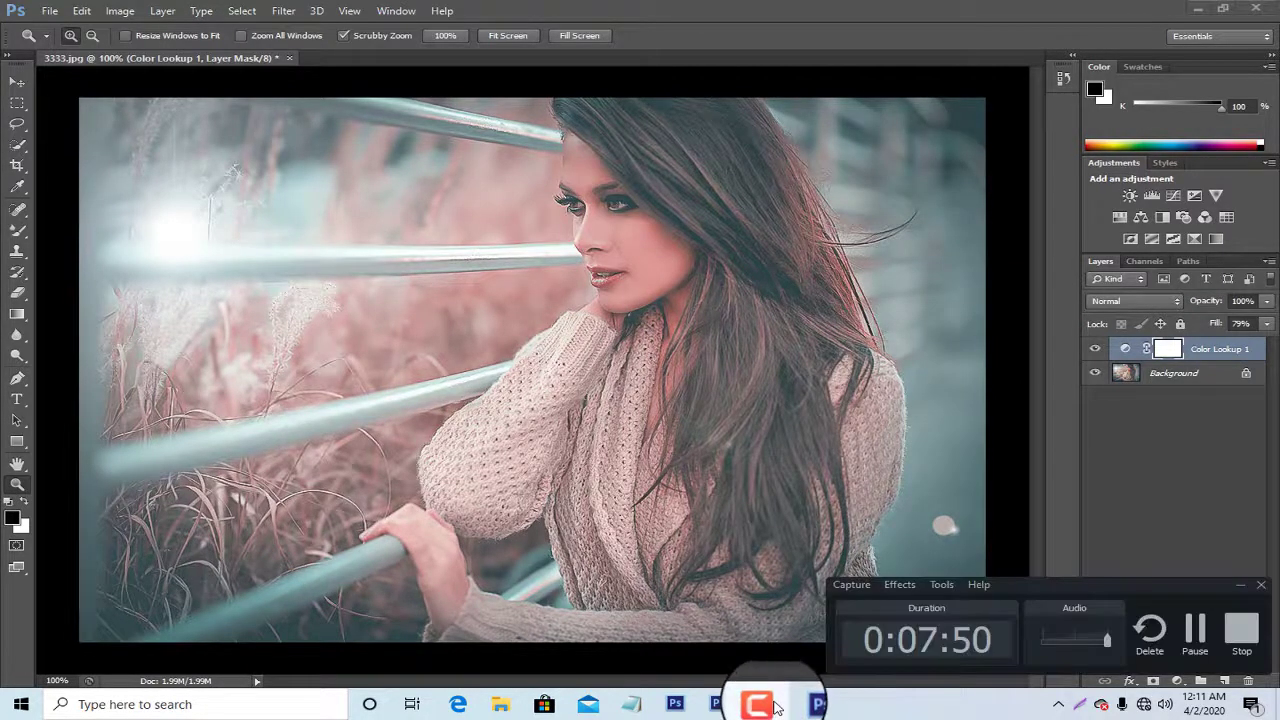
Save the graded portrait as JPEG 3333.jpg, confirming replacement of the existing file
key("ctrl+shift+s")
left_click(680, 417)
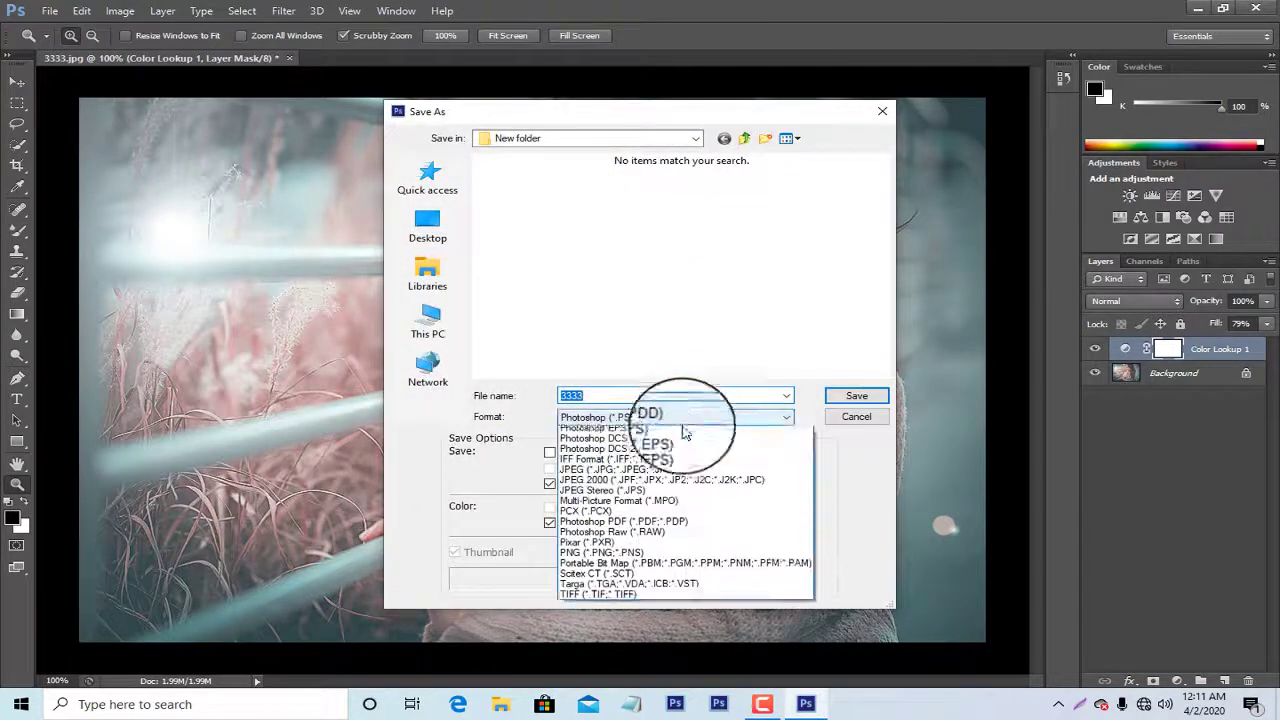
left_click(686, 525)
left_click(857, 395)
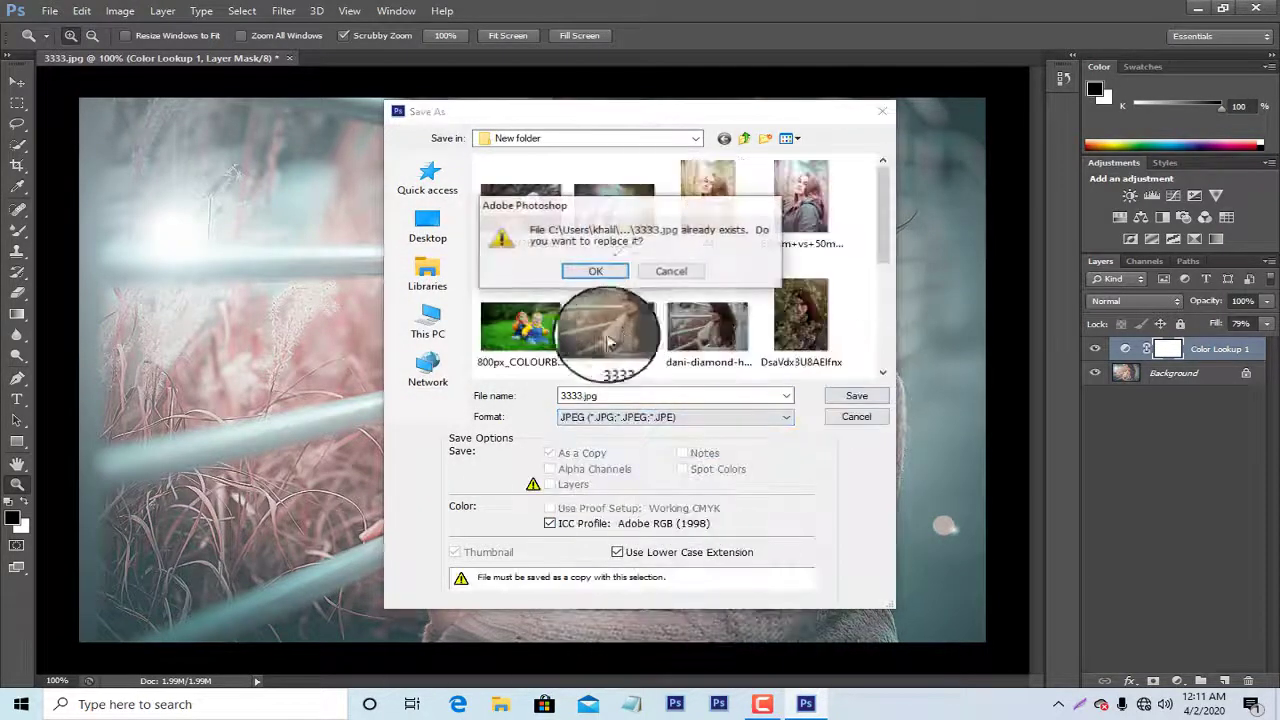
left_click(596, 272)
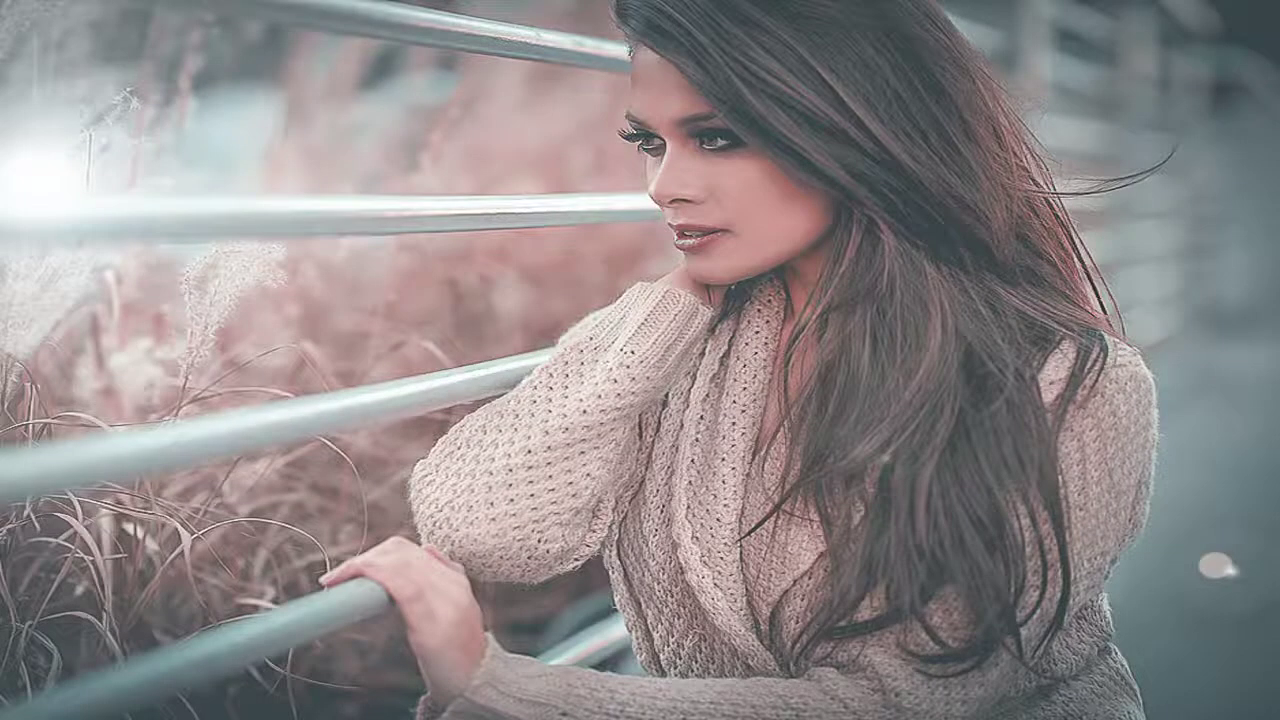